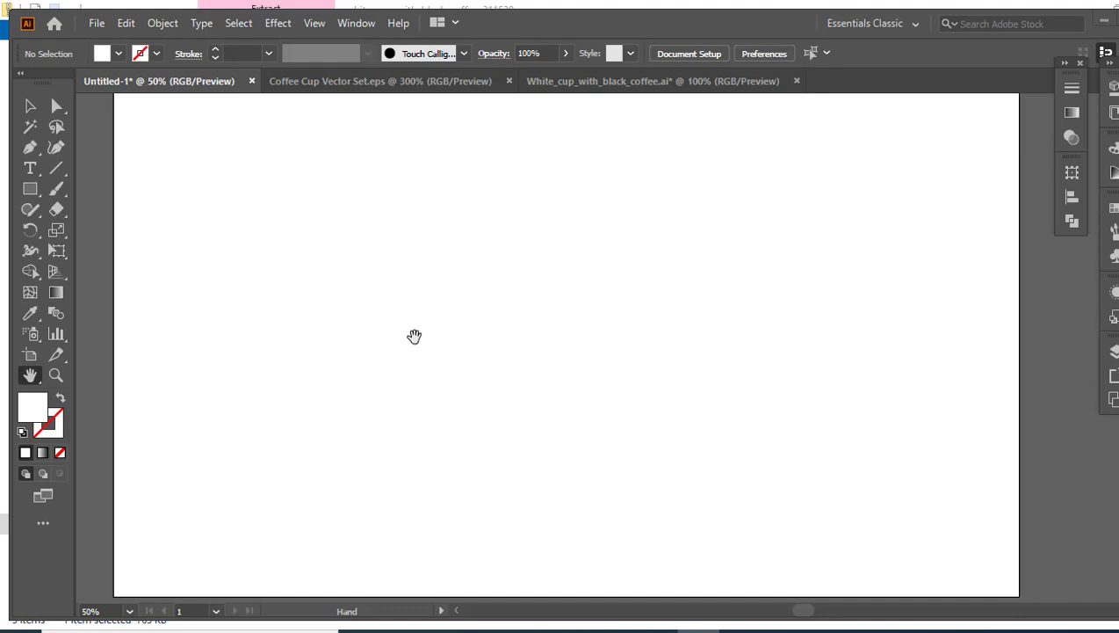
Draw a small circle with no fill and a light grey 1 pt stroke
click(30, 195)
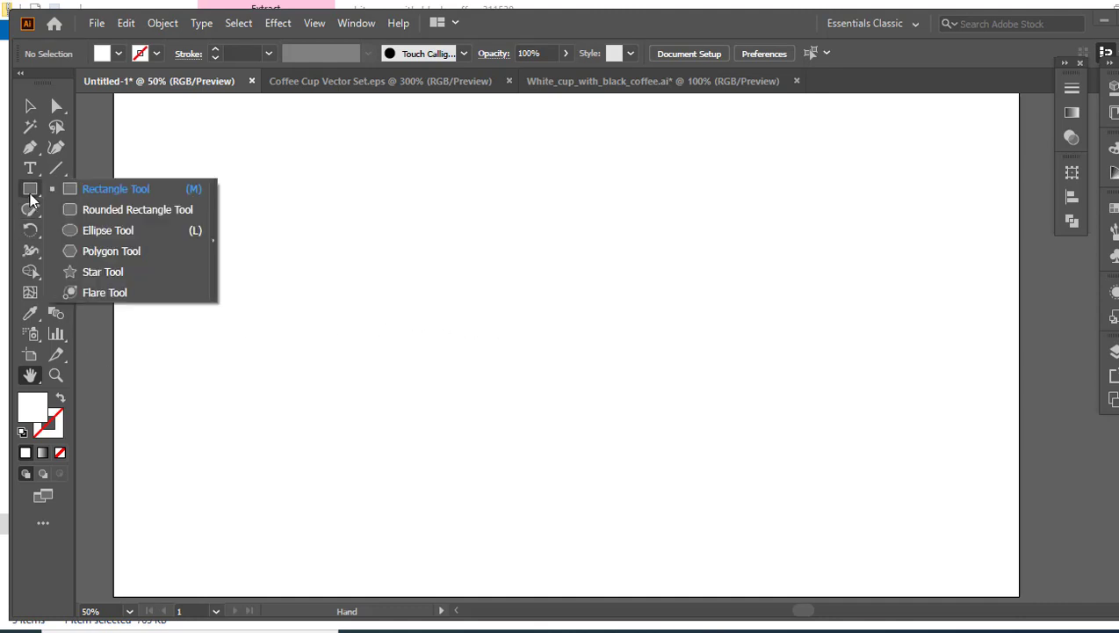
click(97, 231)
drag(344, 243, 442, 341)
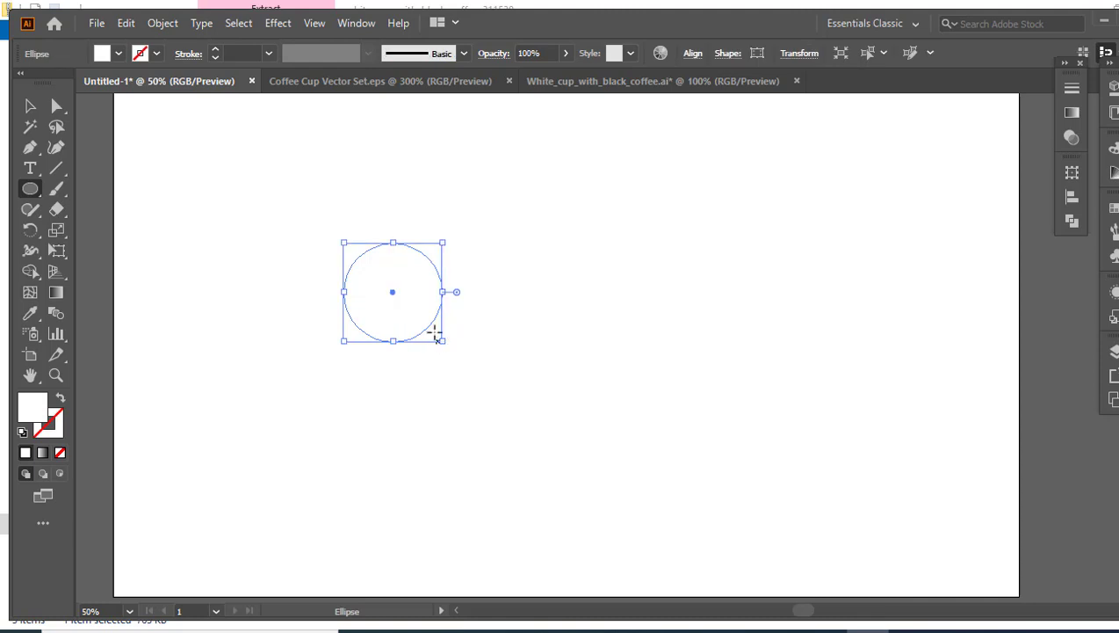
click(63, 400)
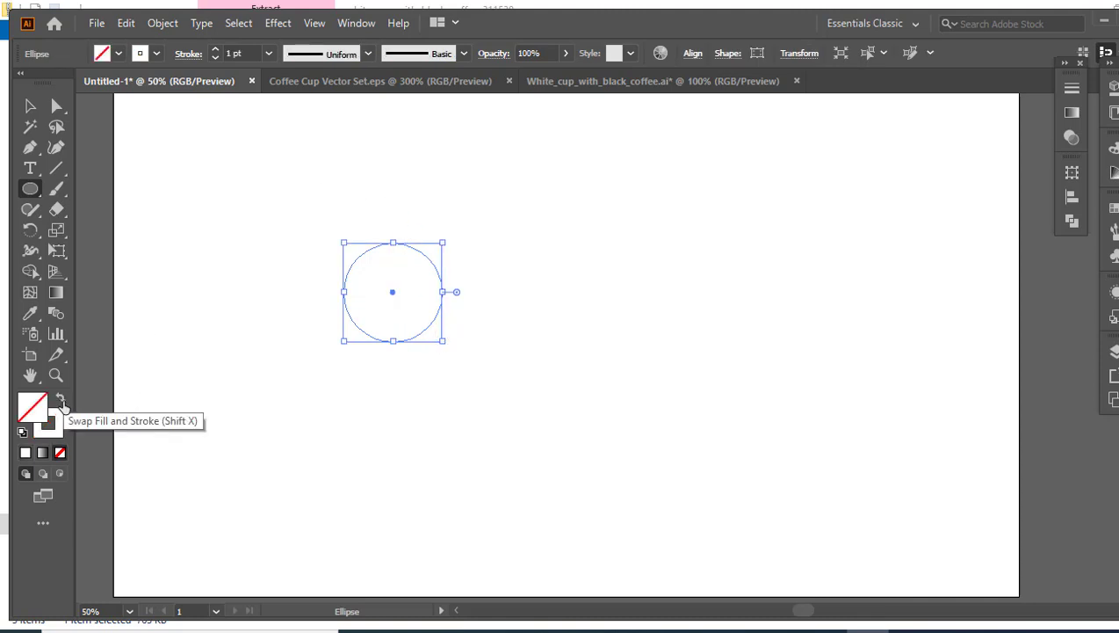
click(55, 433)
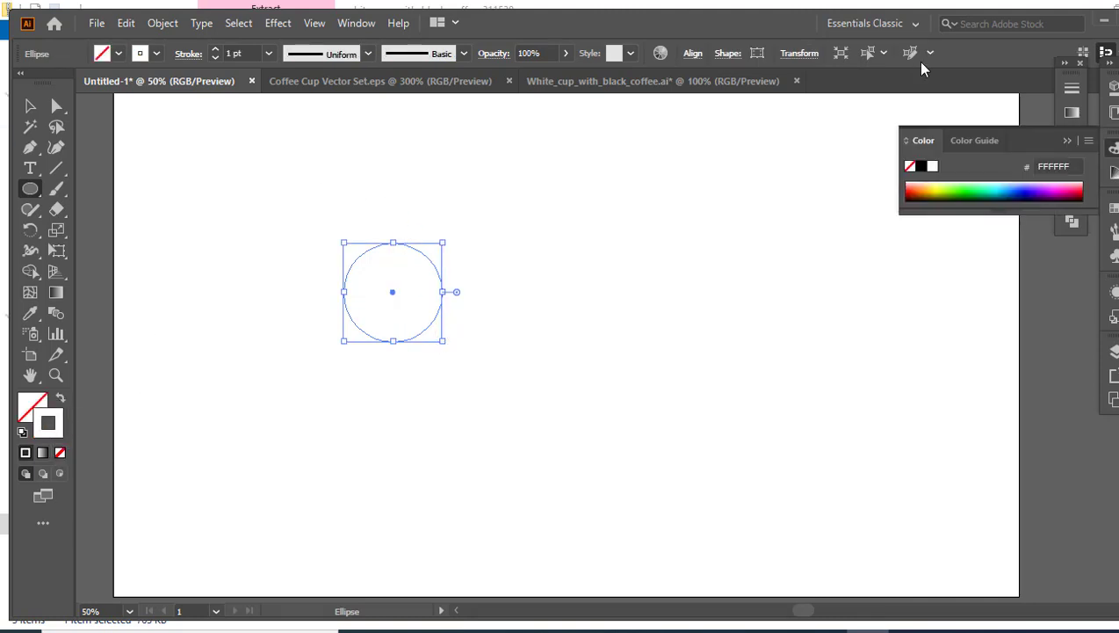
click(1112, 207)
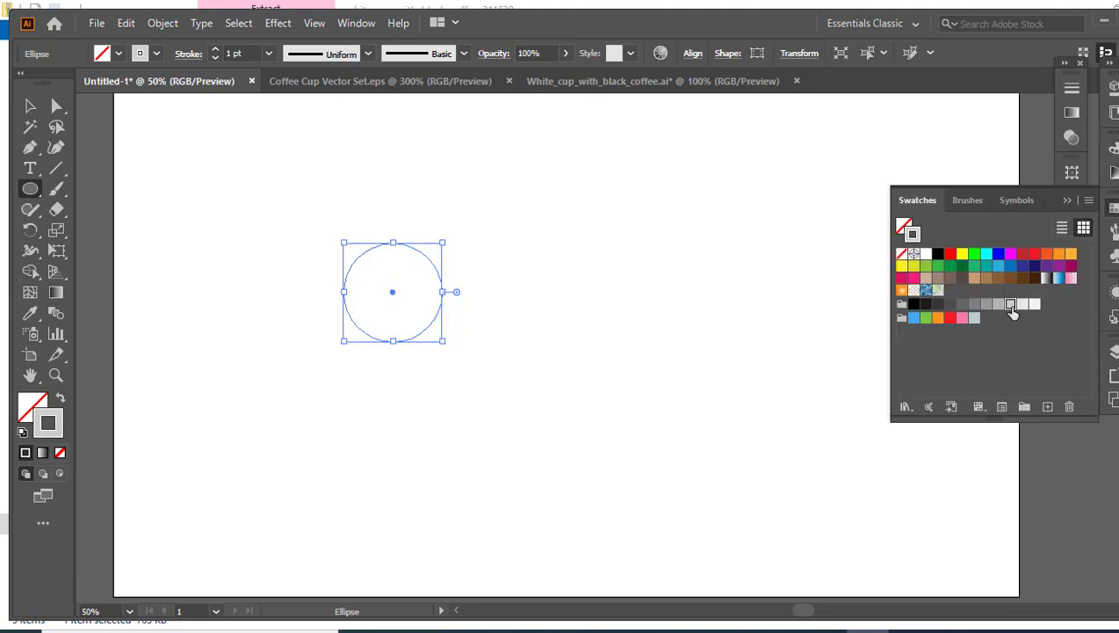
click(1066, 199)
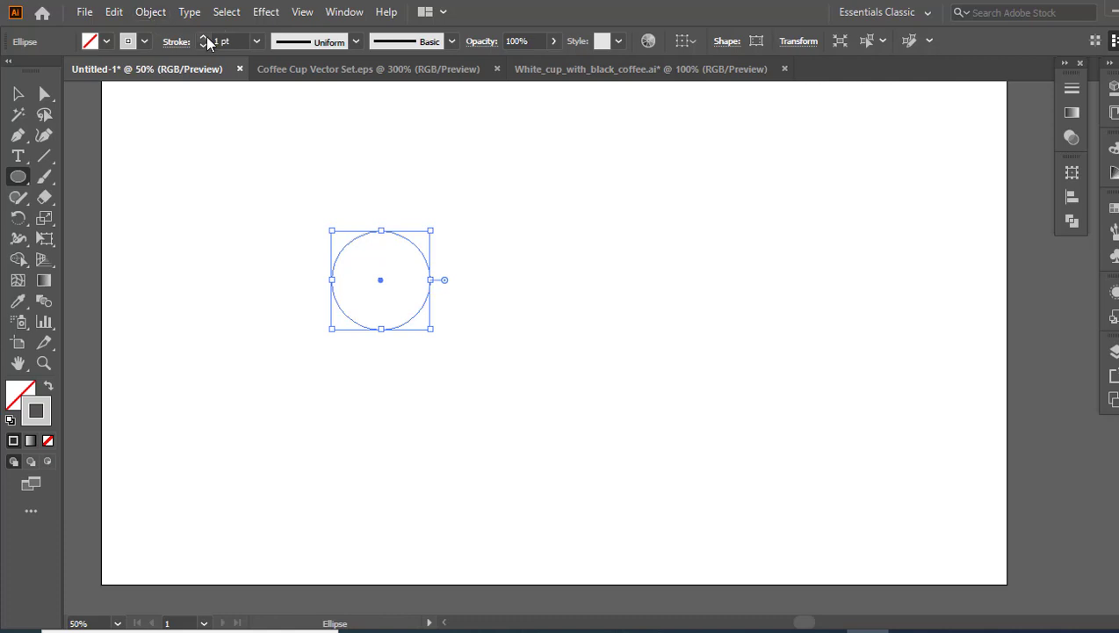
Raise the circle's stroke weight step by step up to 131 pt
click(204, 37)
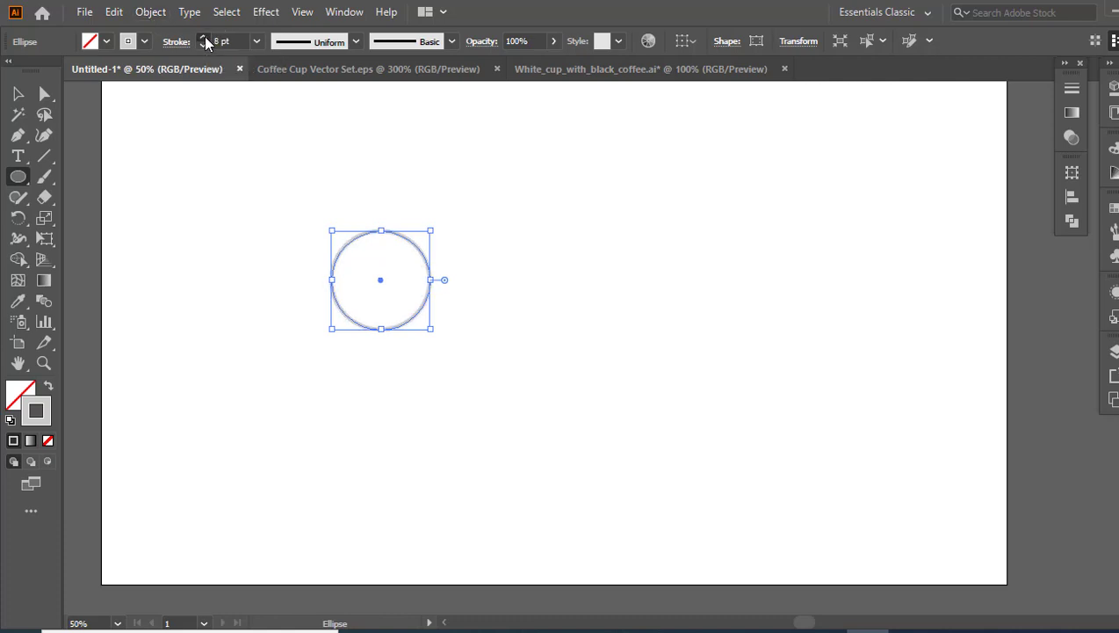
click(204, 37)
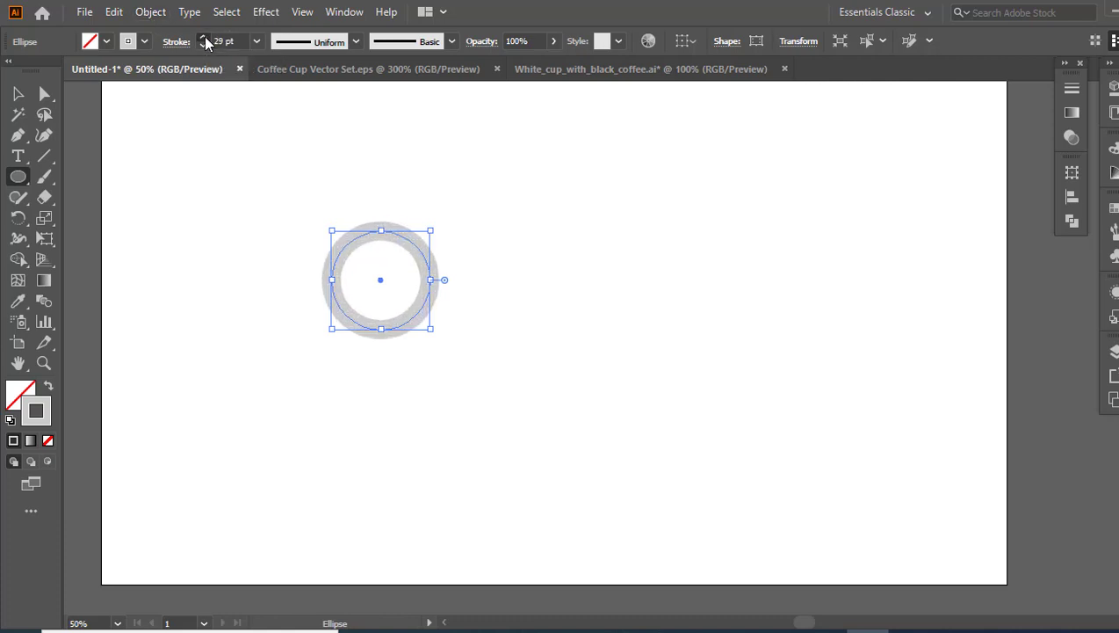
click(204, 38)
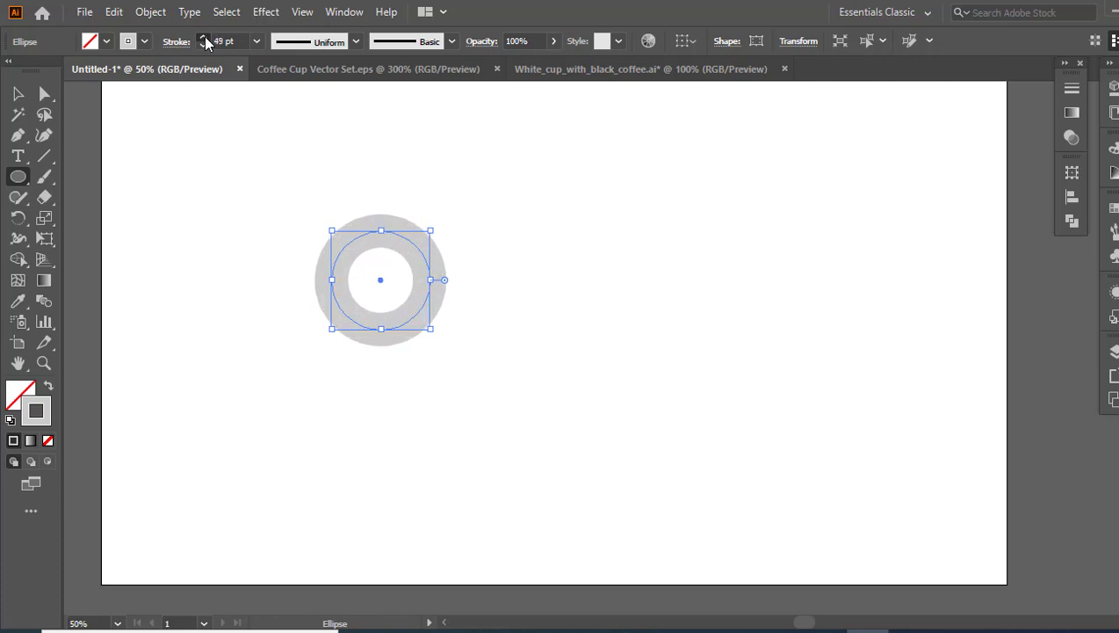
click(204, 39)
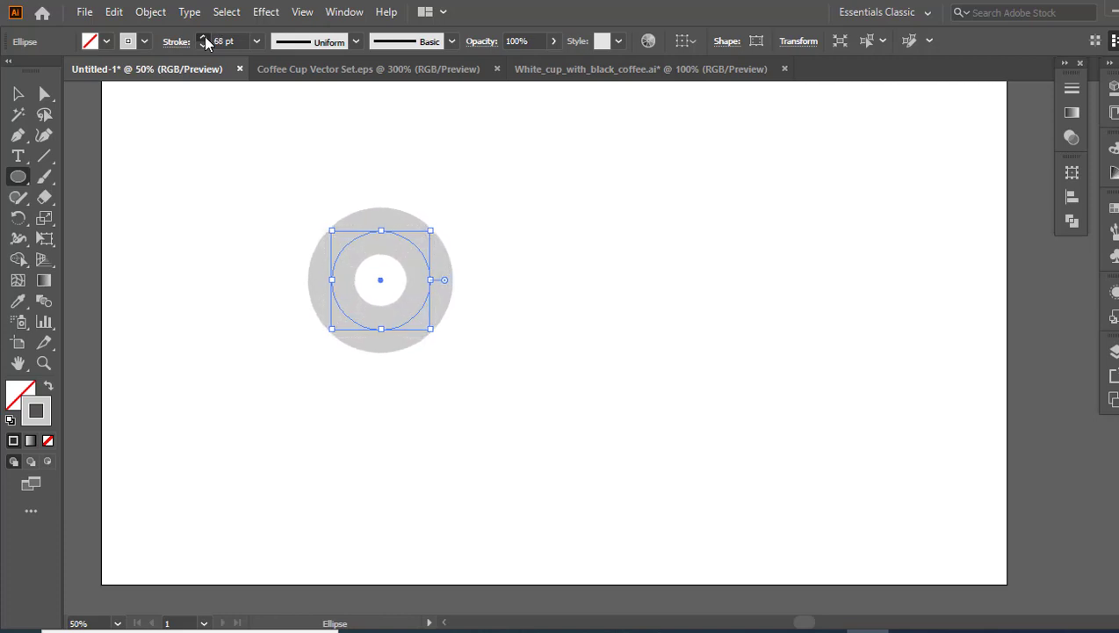
click(204, 39)
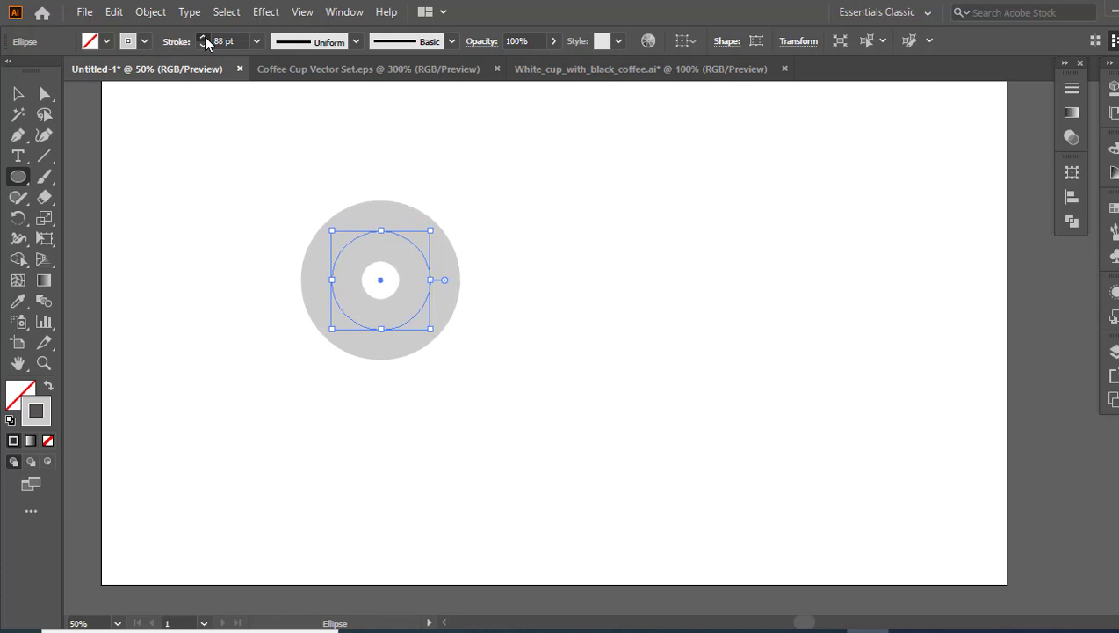
click(203, 39)
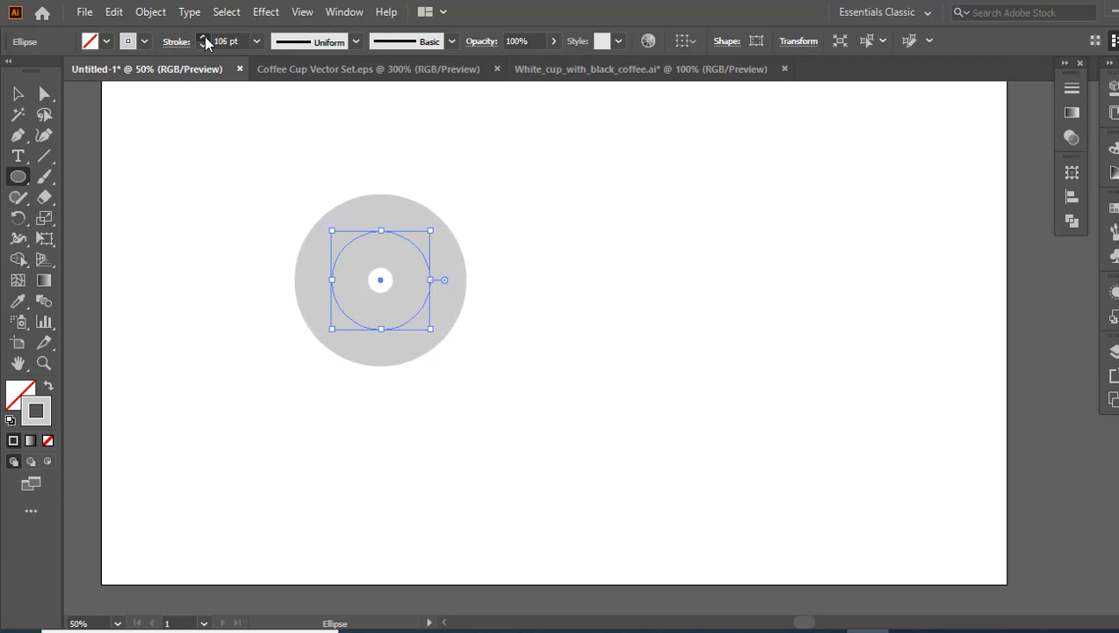
click(205, 38)
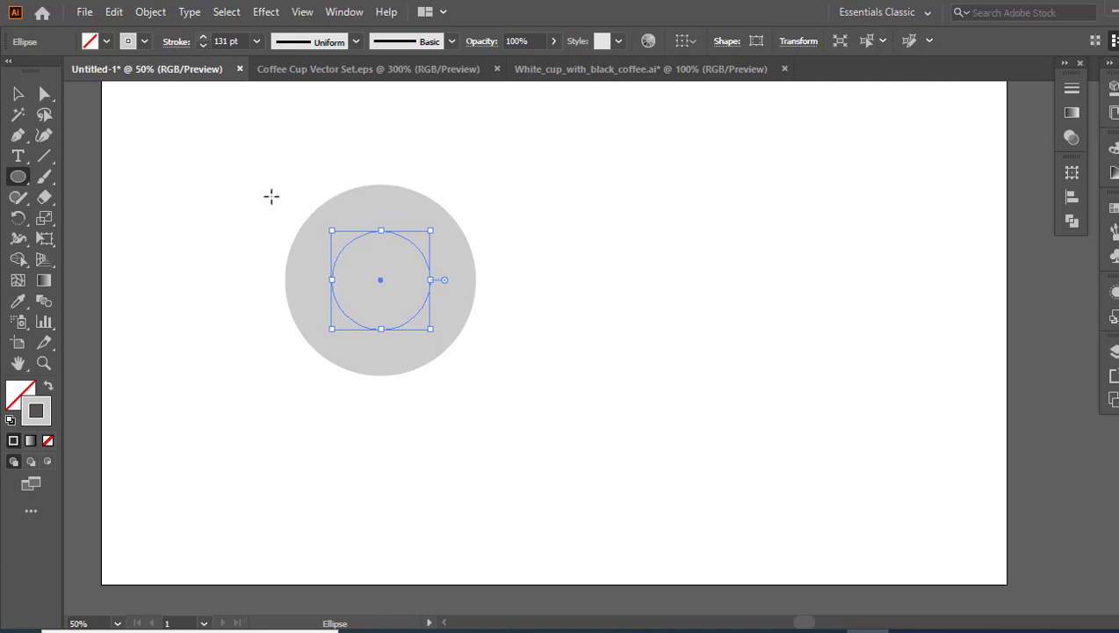
Cancel the stray ellipse prompt, reselect the circle and bring the stroke to 139 pt
click(189, 216)
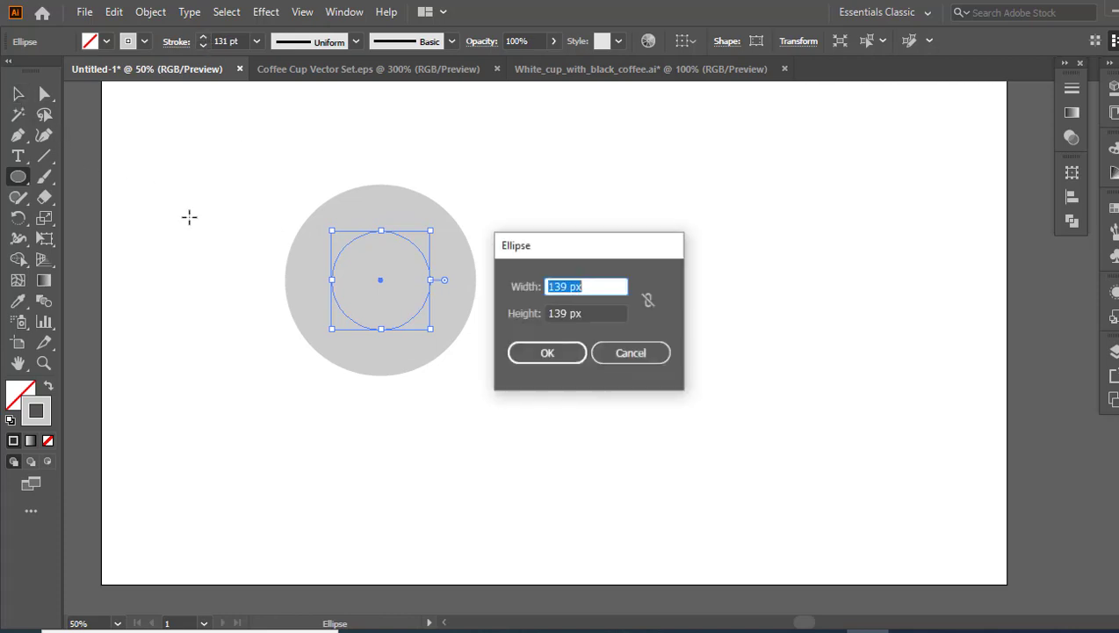
click(658, 352)
click(19, 95)
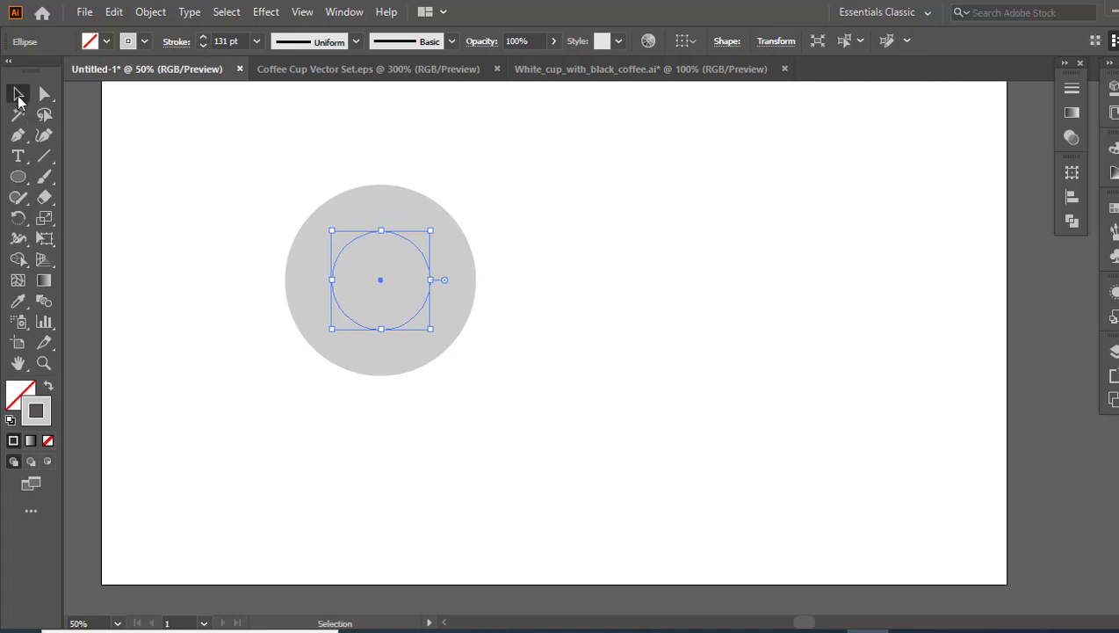
click(253, 298)
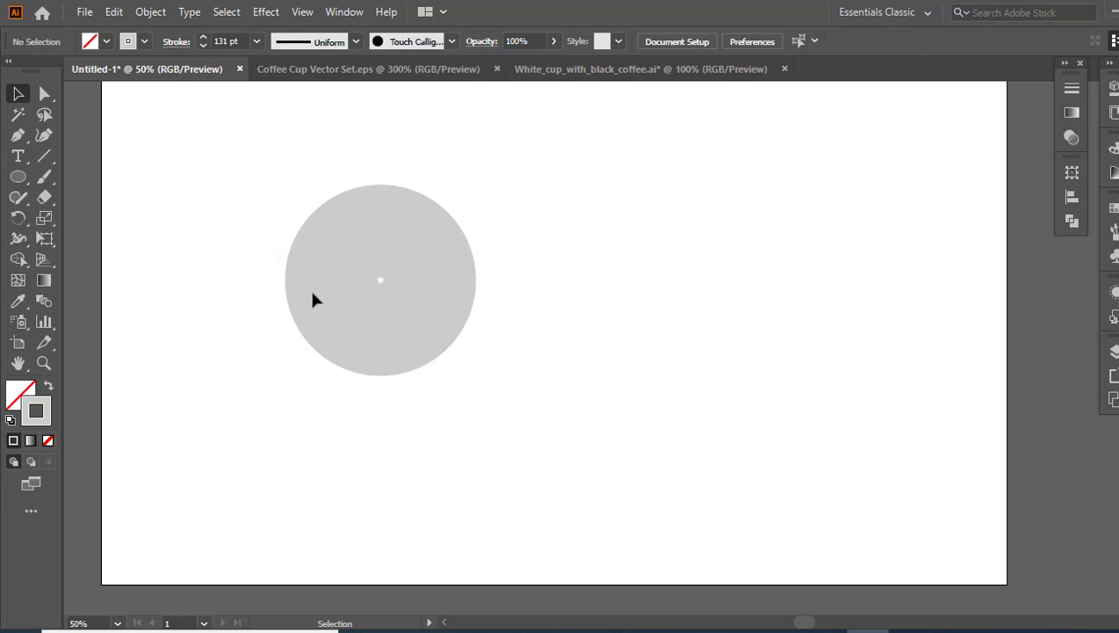
click(342, 252)
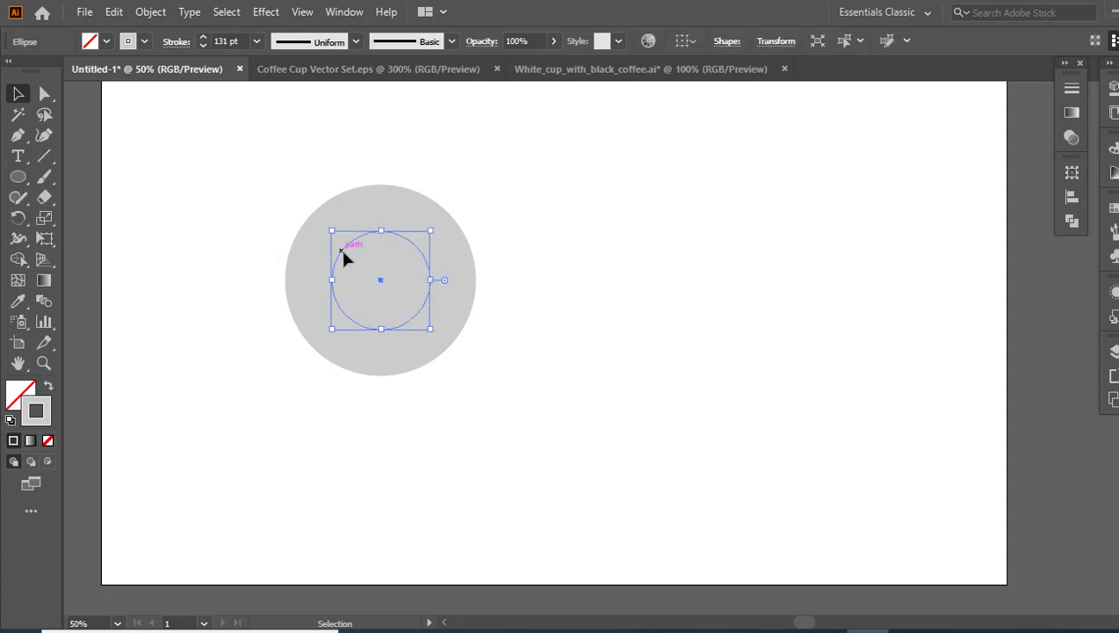
click(203, 38)
click(202, 37)
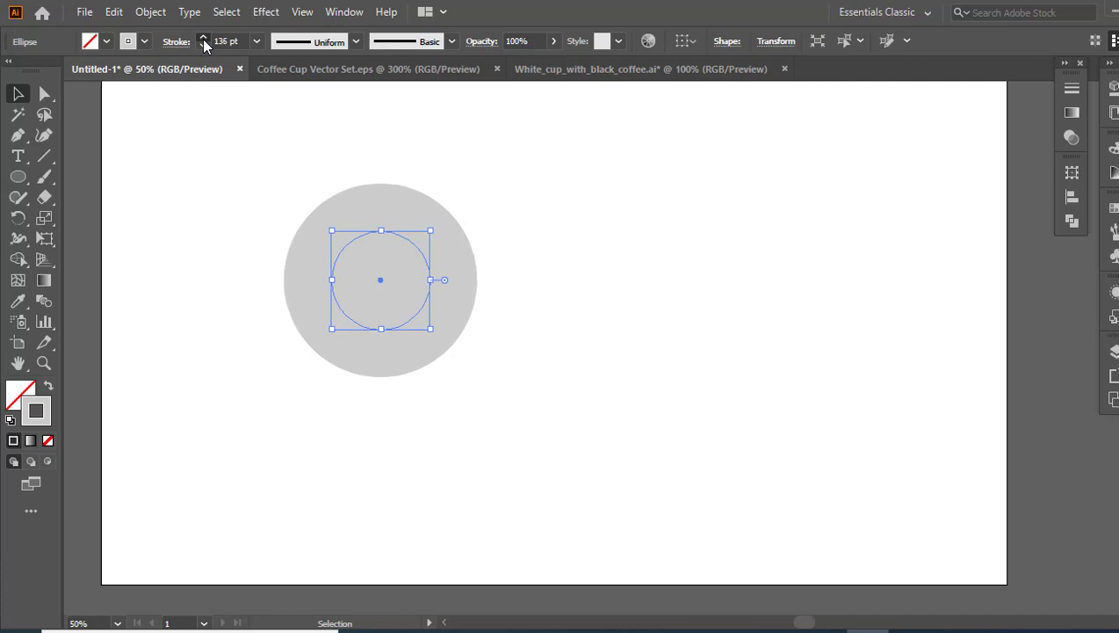
click(203, 39)
click(245, 201)
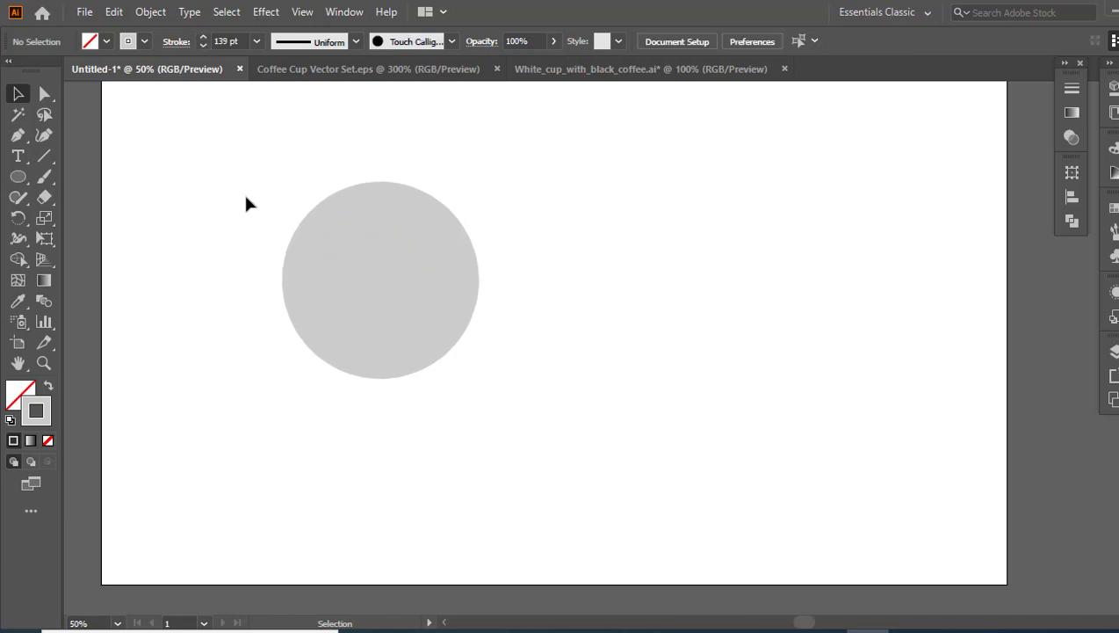
click(367, 331)
Apply a radial gradient across the stroke and lighten its dark stop to K 22
click(1073, 114)
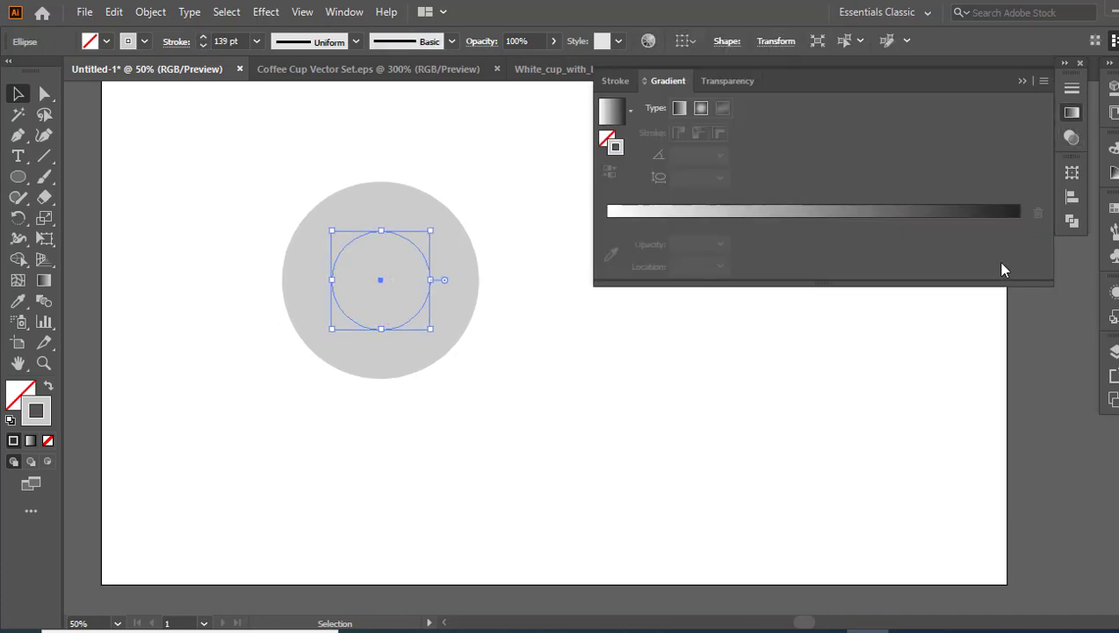
click(816, 215)
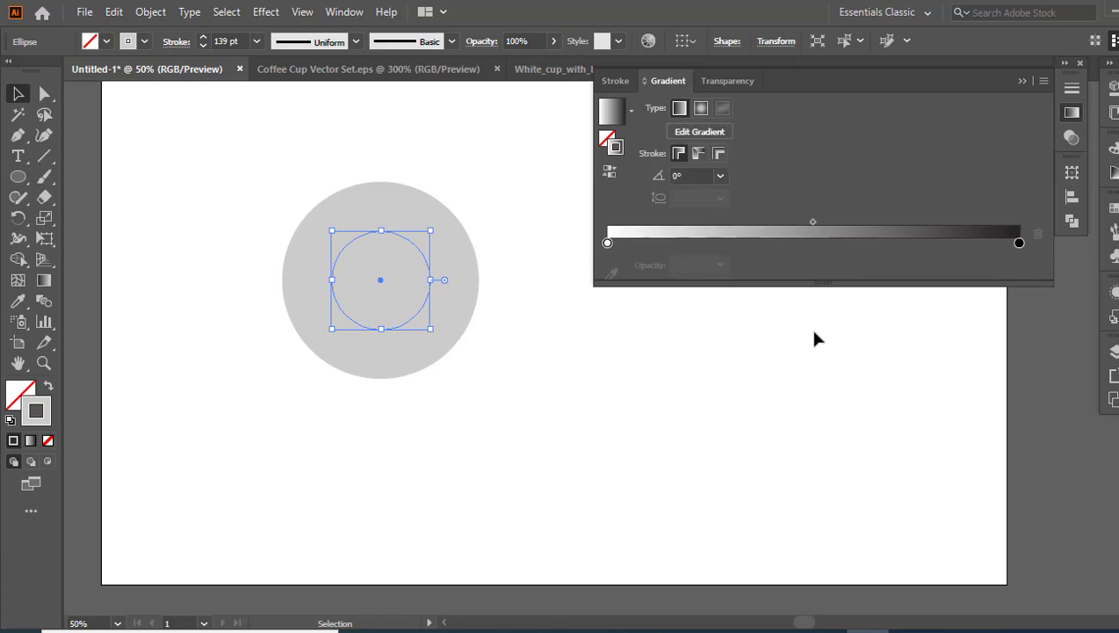
click(700, 109)
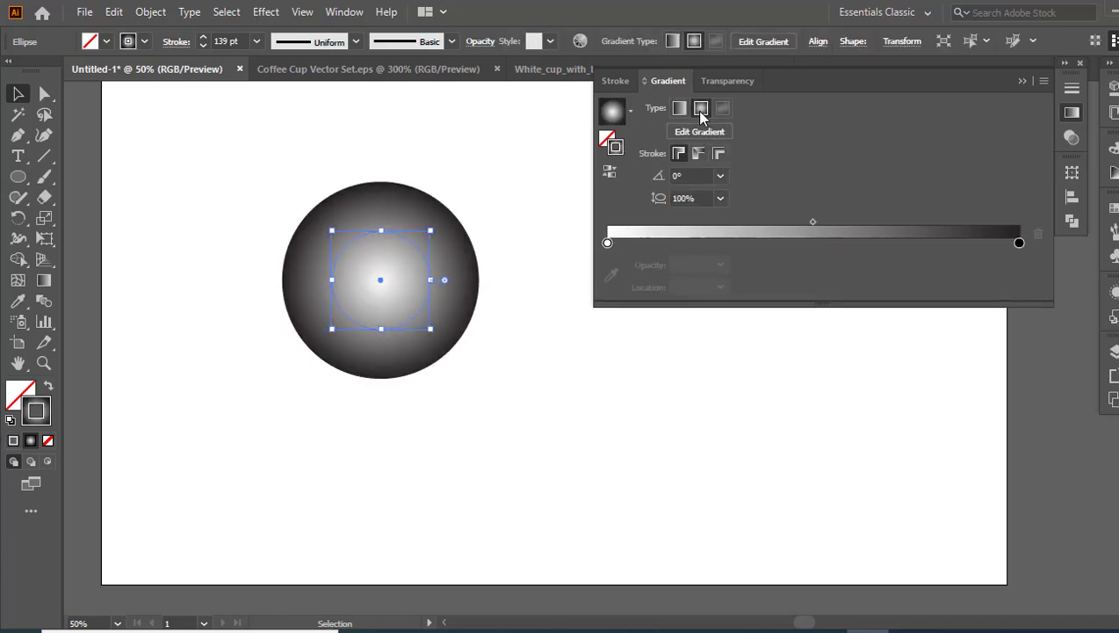
click(719, 154)
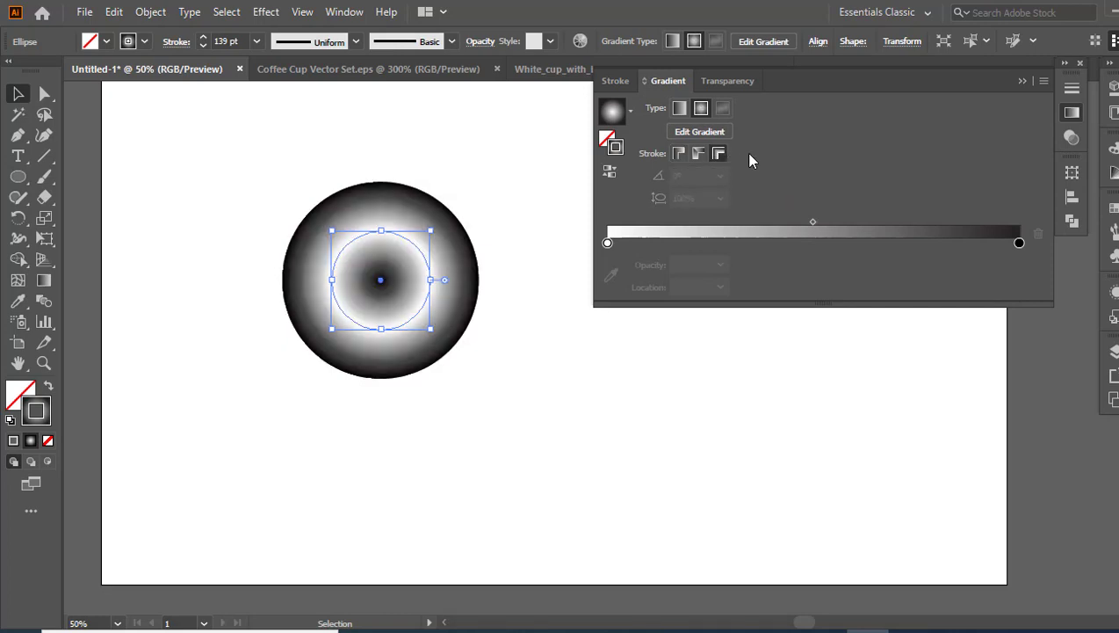
click(1019, 243)
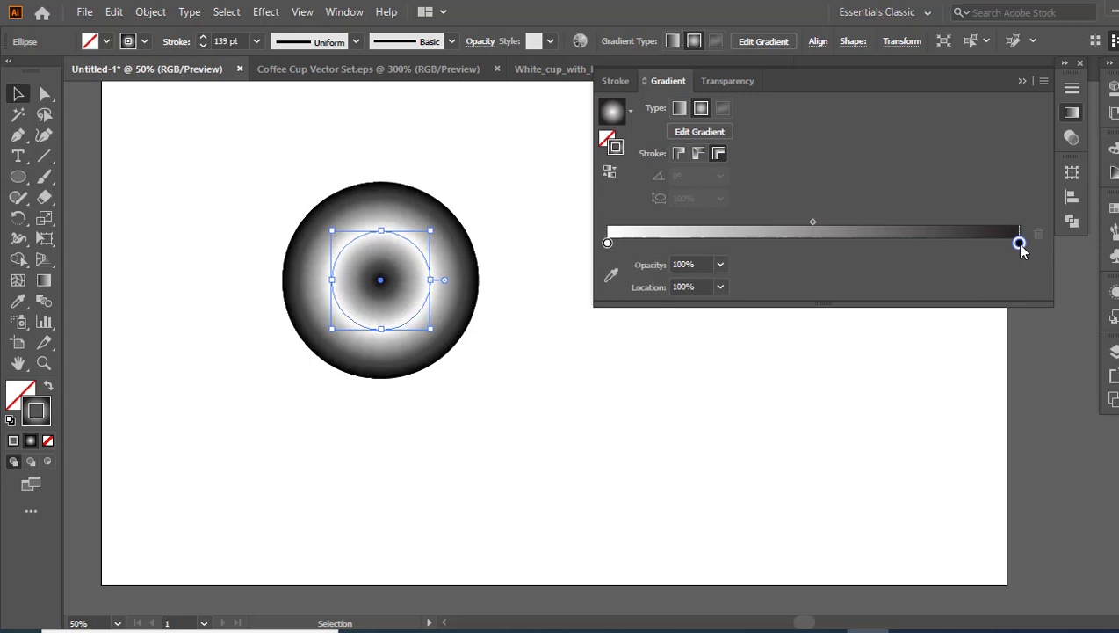
double_click(1019, 244)
drag(966, 314, 897, 318)
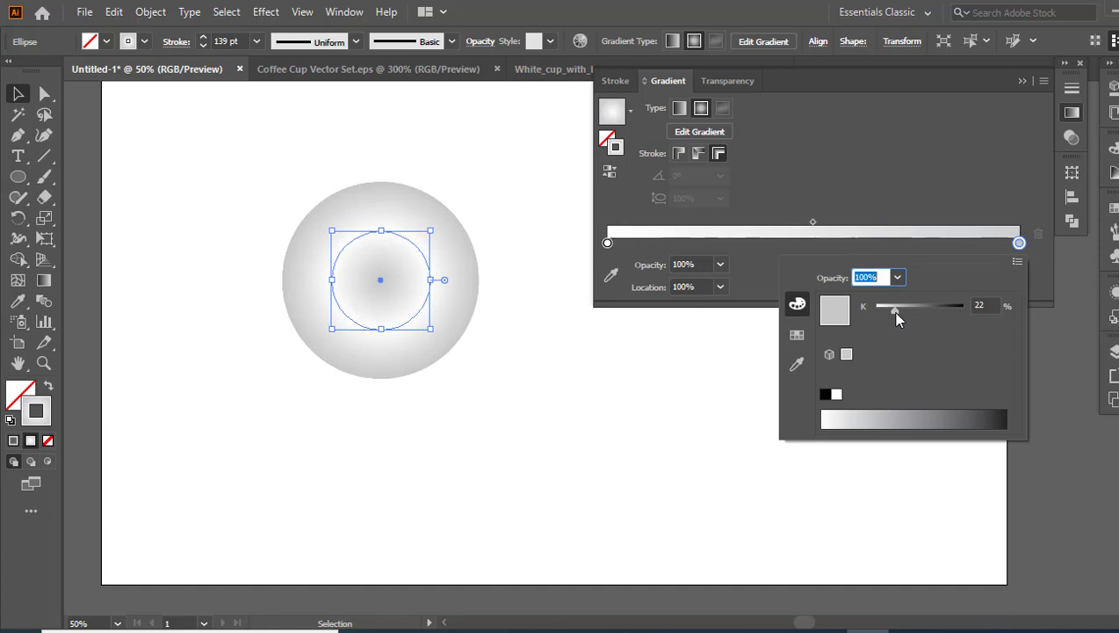
click(607, 246)
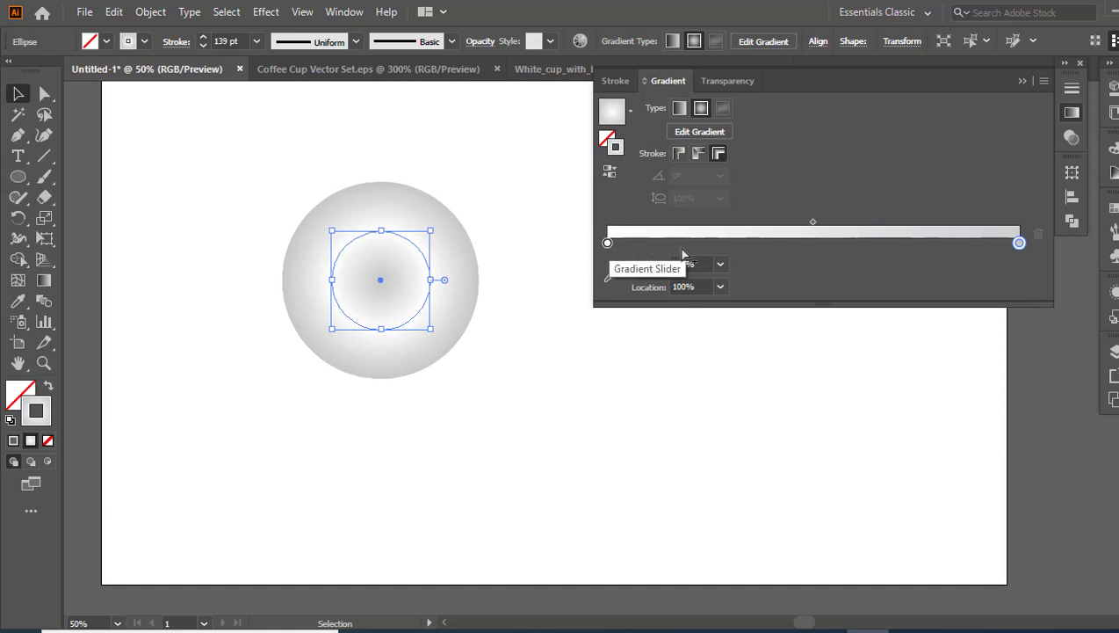
Add and slide gradient stops near the right end to form a thin grey rim
drag(607, 243, 999, 243)
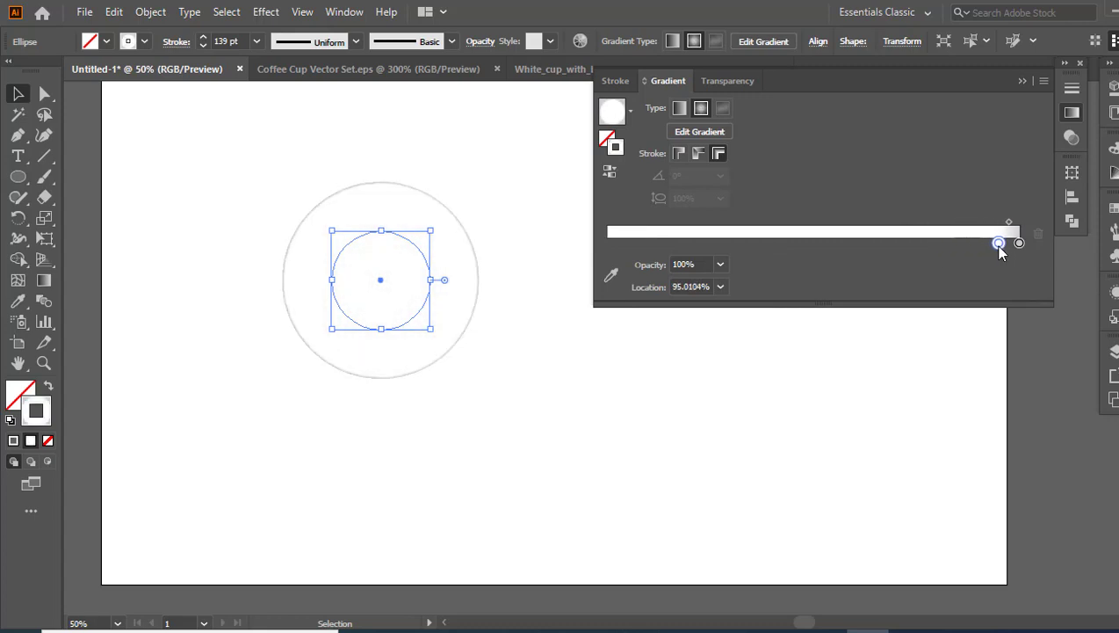
click(986, 244)
drag(982, 243, 753, 243)
drag(995, 243, 983, 244)
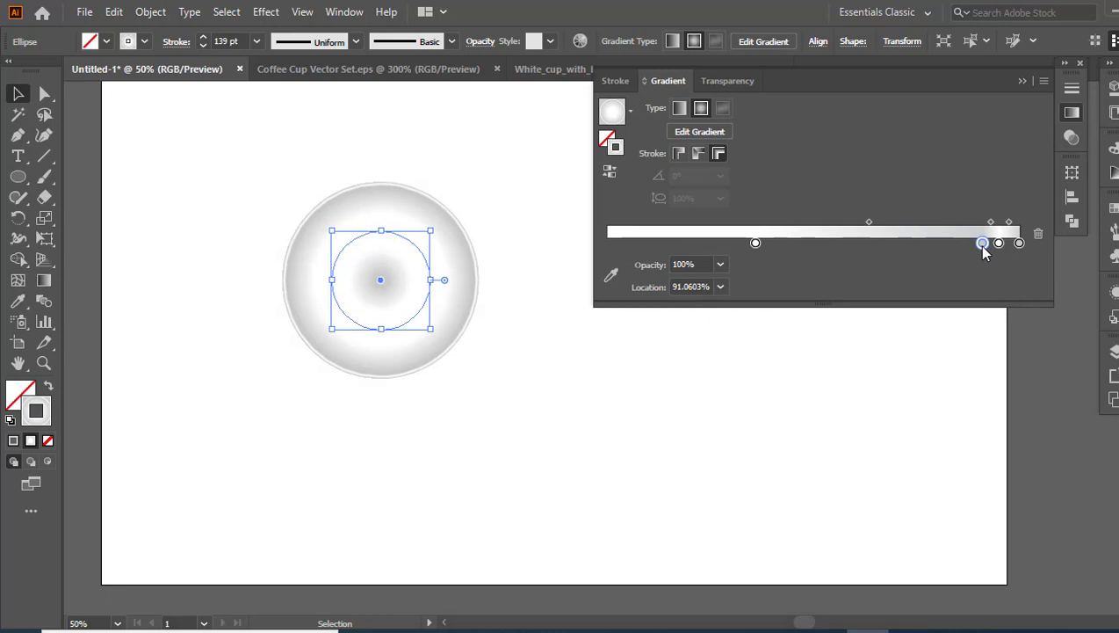
mouse_move(982, 243)
mouse_down()
mouse_move(968, 243)
mouse_move(1012, 243)
mouse_up()
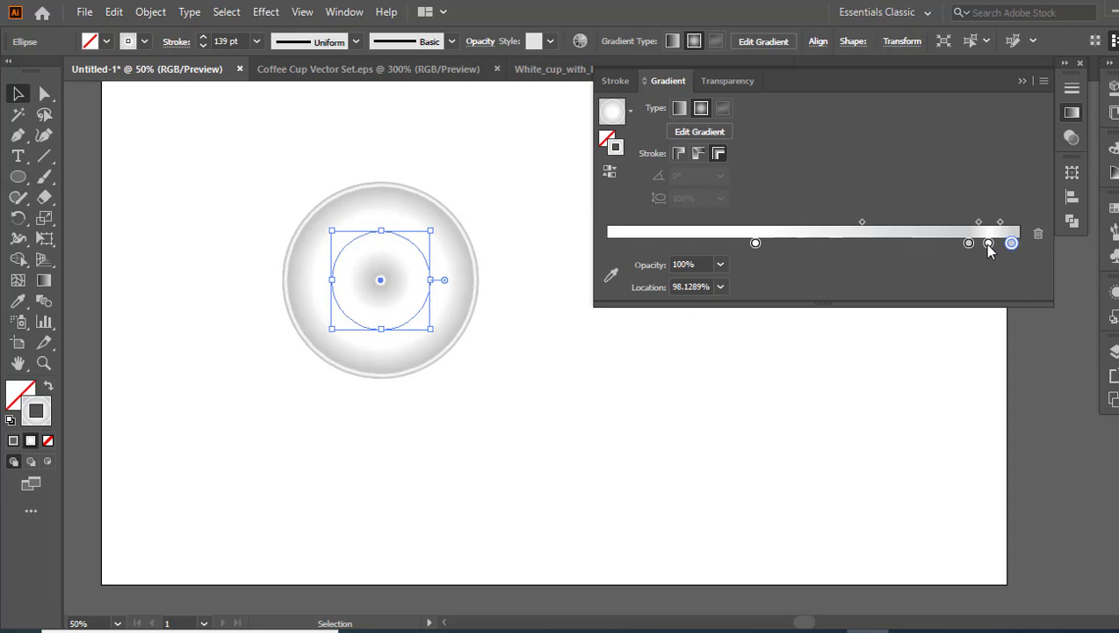
drag(988, 244, 993, 243)
click(757, 243)
drag(755, 244, 754, 243)
Recolour the middle gradient stop to a CMYK cream
double_click(754, 243)
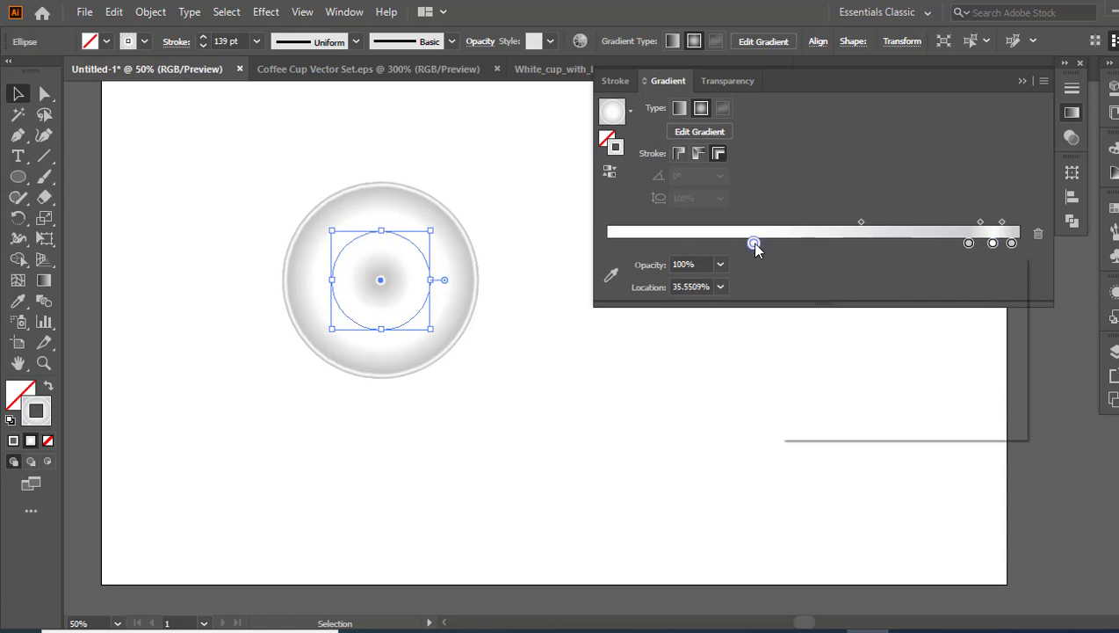
drag(876, 311, 889, 311)
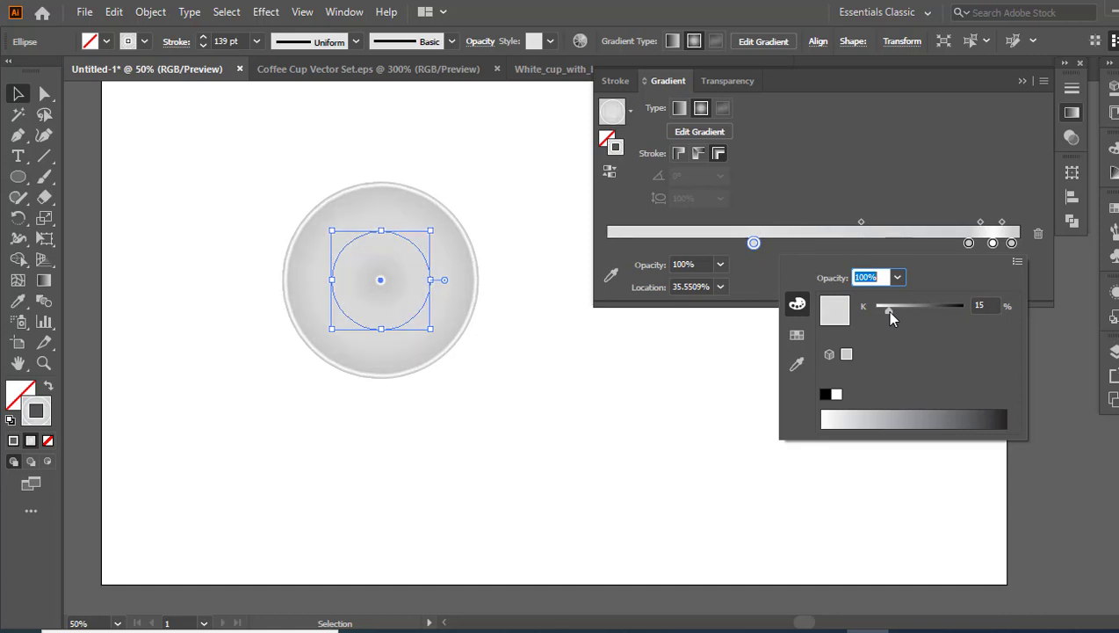
click(1018, 262)
click(935, 406)
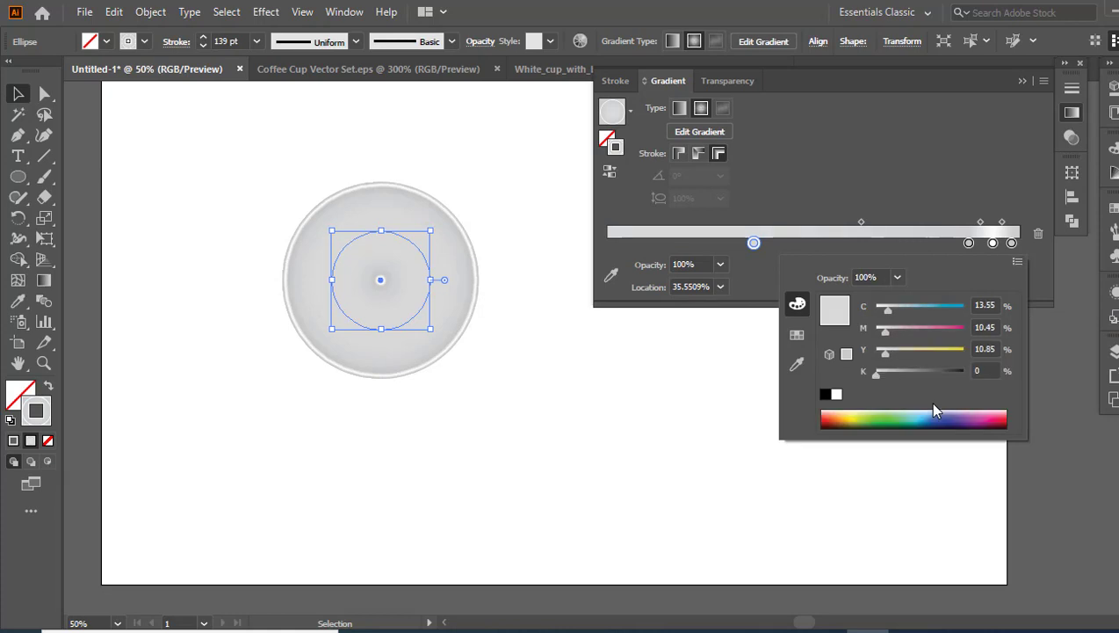
drag(892, 354, 899, 354)
drag(890, 333, 888, 333)
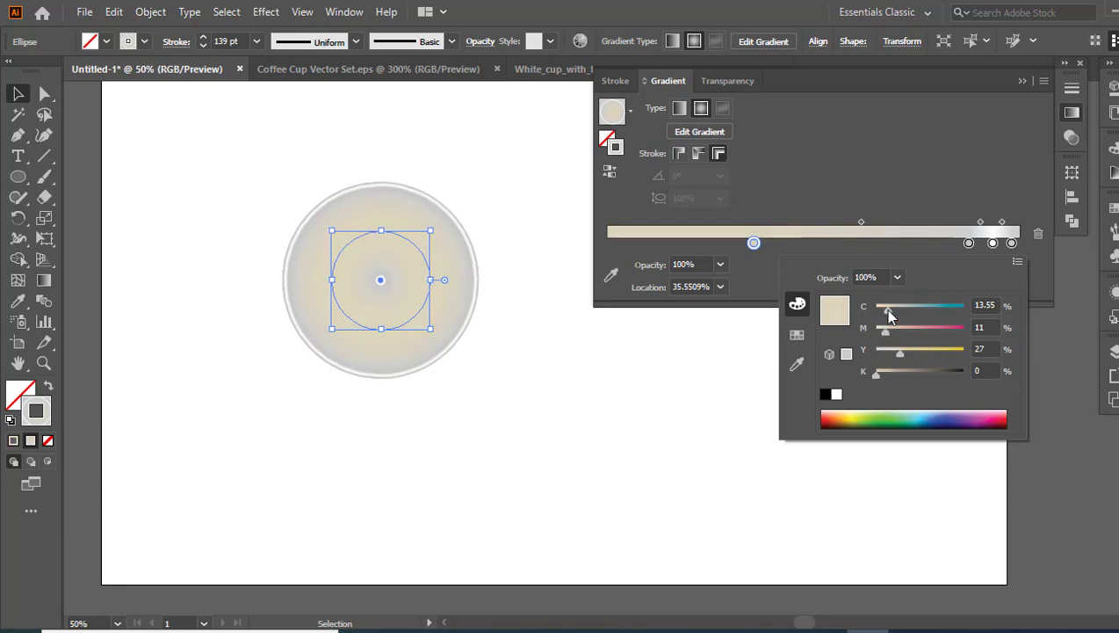
drag(887, 310, 888, 311)
click(754, 244)
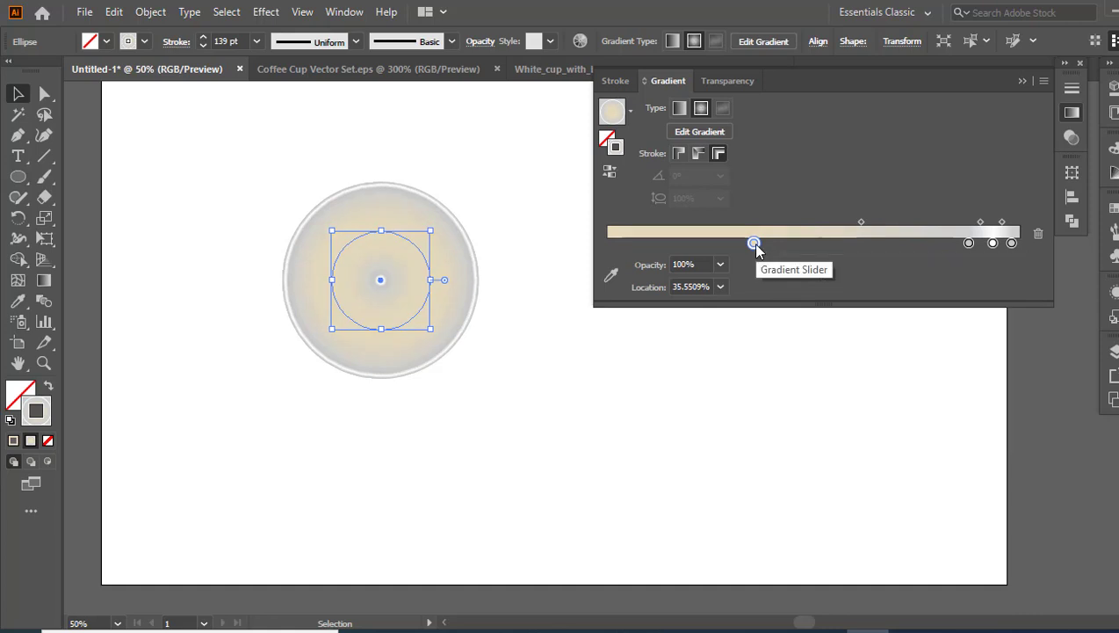
Add a second cream stop, place stops at start, ~60% and ~90%, grey stop at 14%
click(812, 244)
click(752, 244)
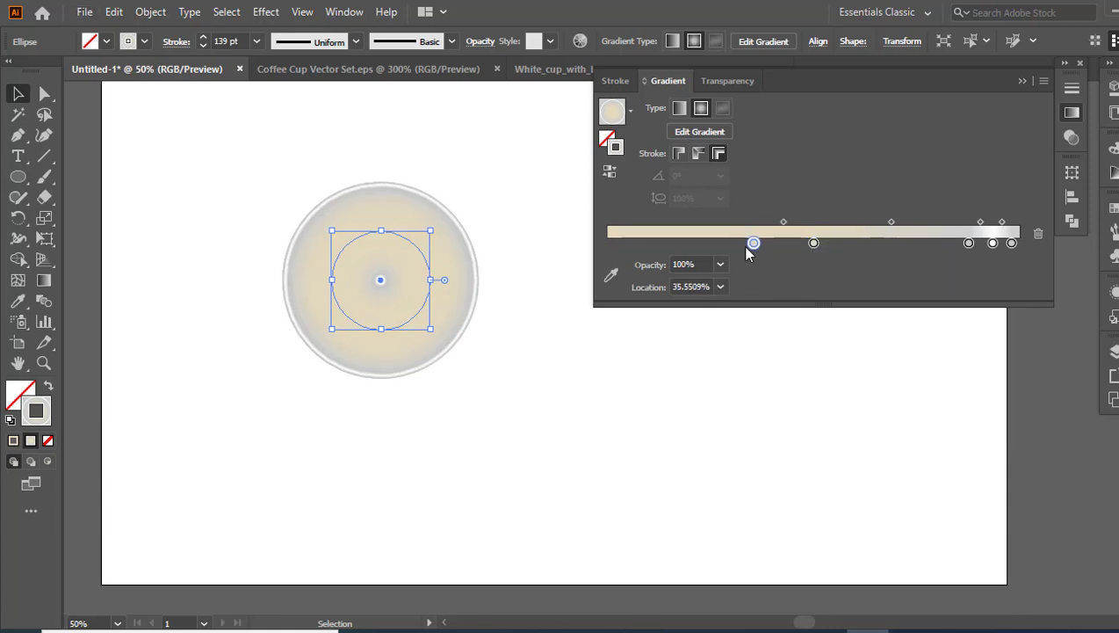
drag(753, 243, 607, 243)
mouse_move(813, 244)
mouse_down()
mouse_move(854, 243)
mouse_move(844, 247)
mouse_up()
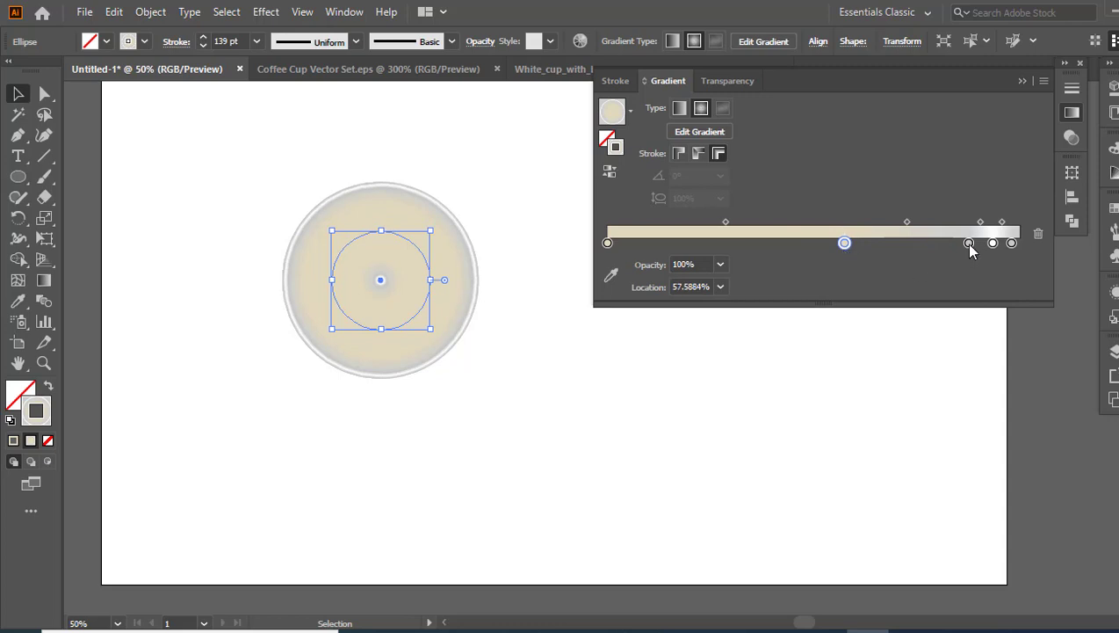
drag(968, 242, 980, 244)
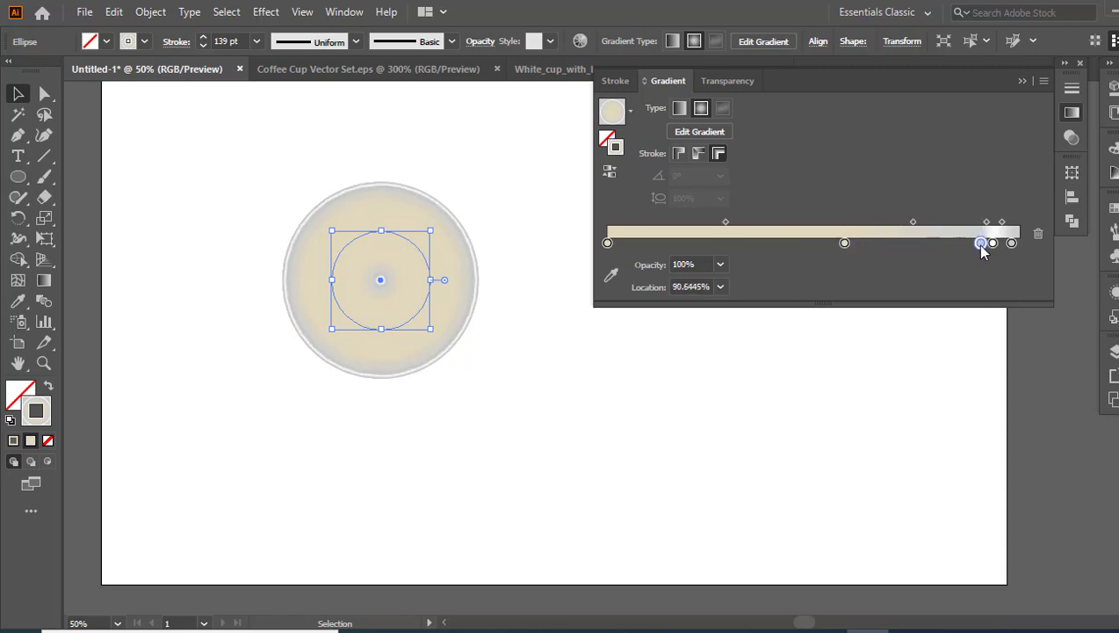
double_click(980, 243)
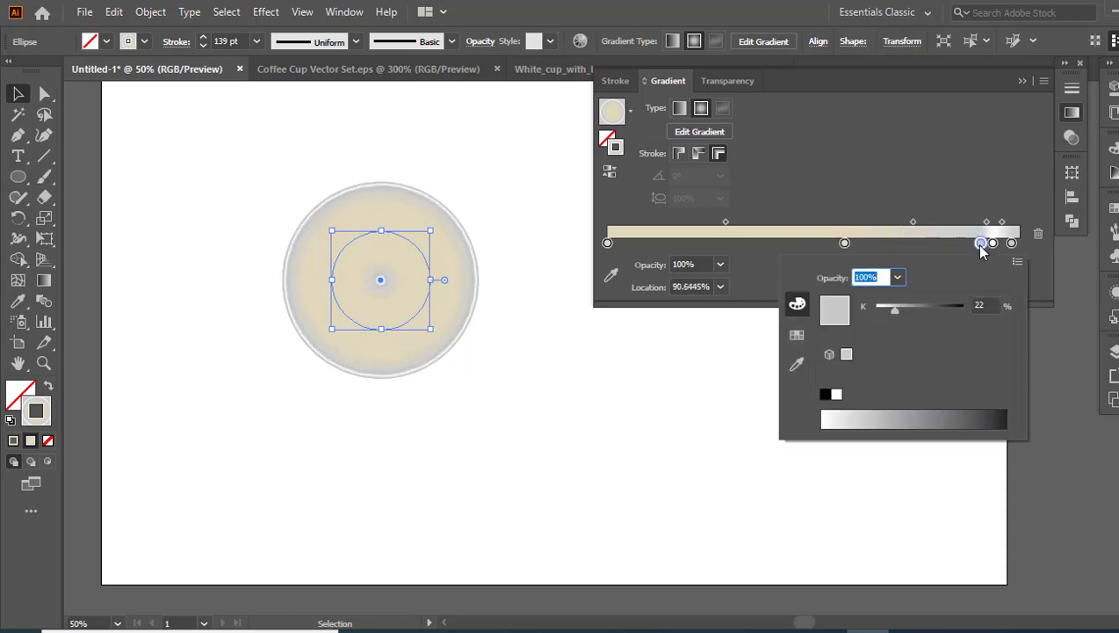
drag(890, 310, 886, 310)
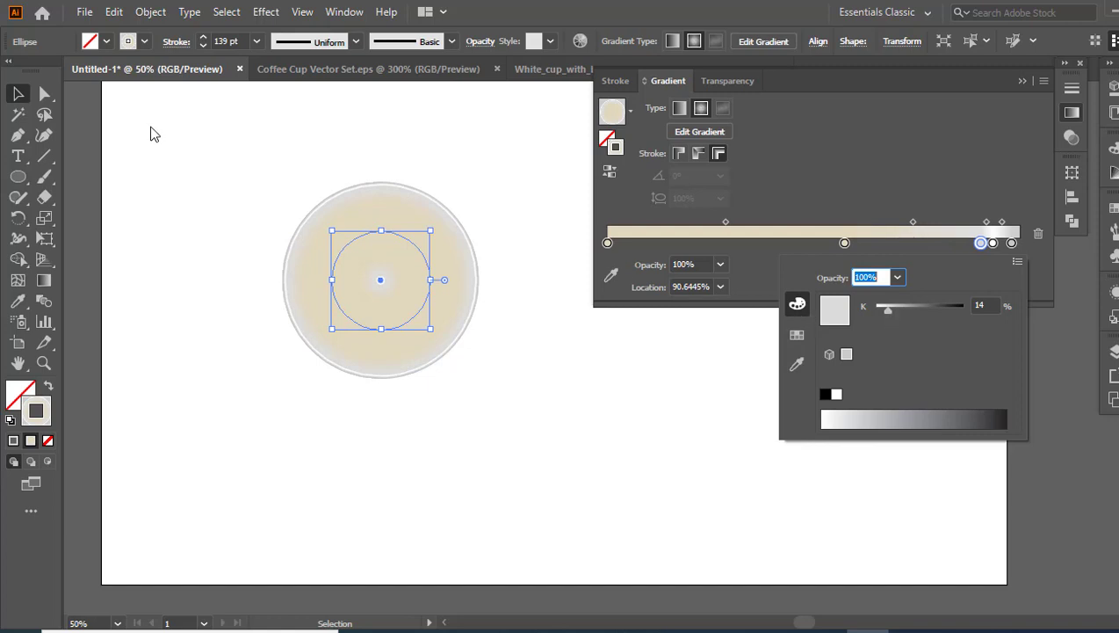
key(Escape)
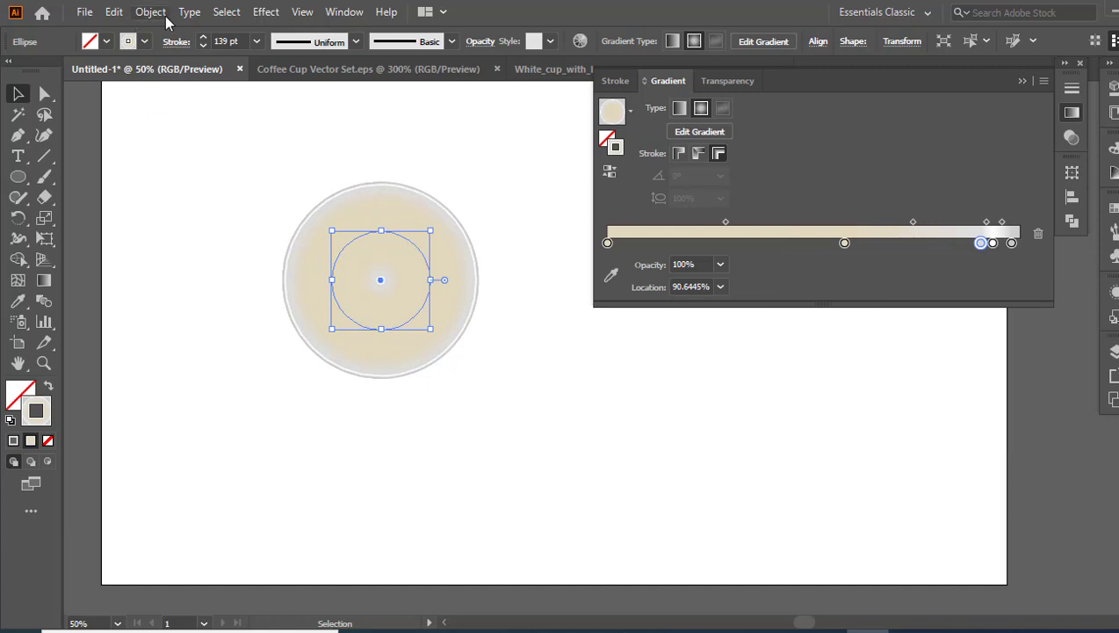
Expand the gradient stroke's appearance into grouped paths
click(1019, 81)
click(154, 12)
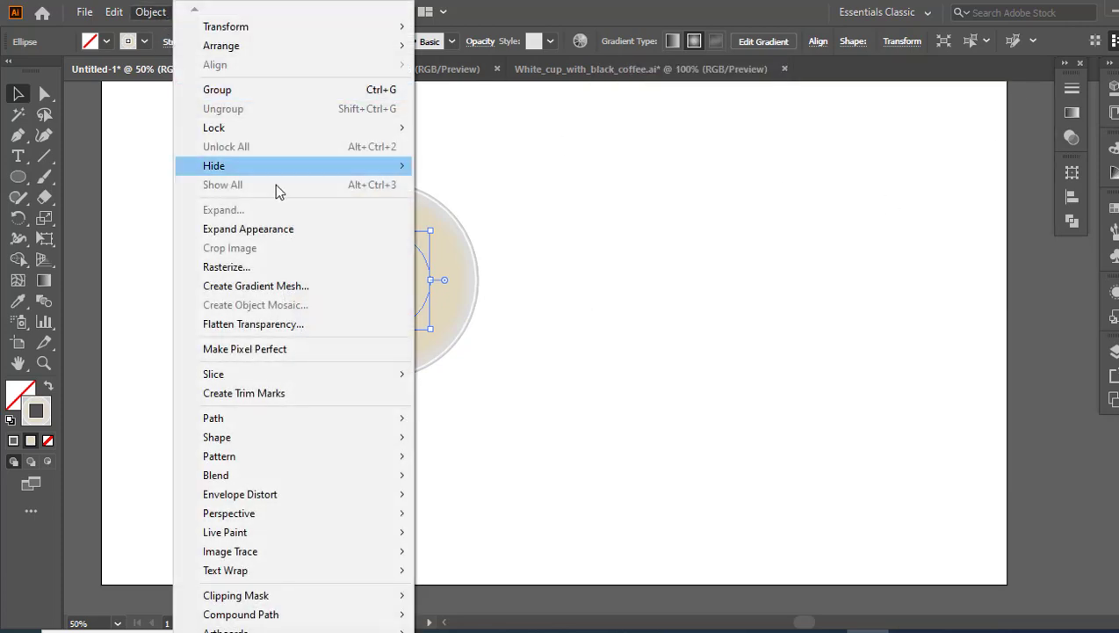
click(282, 233)
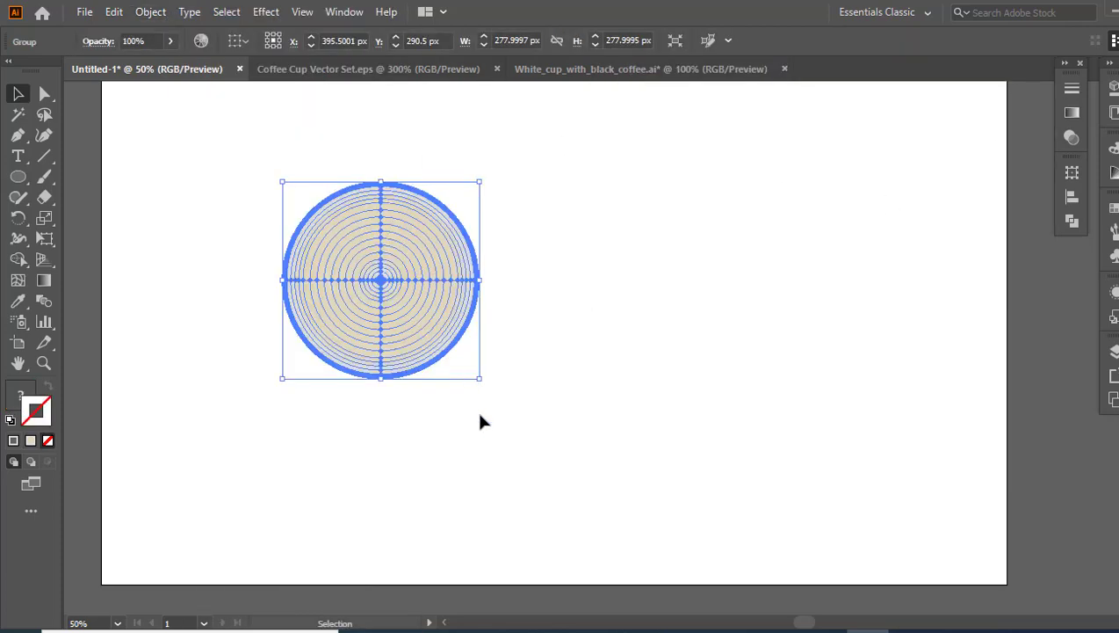
Scale the expanded plate group up to about 454.5 px and shift it up-left
drag(480, 382, 603, 505)
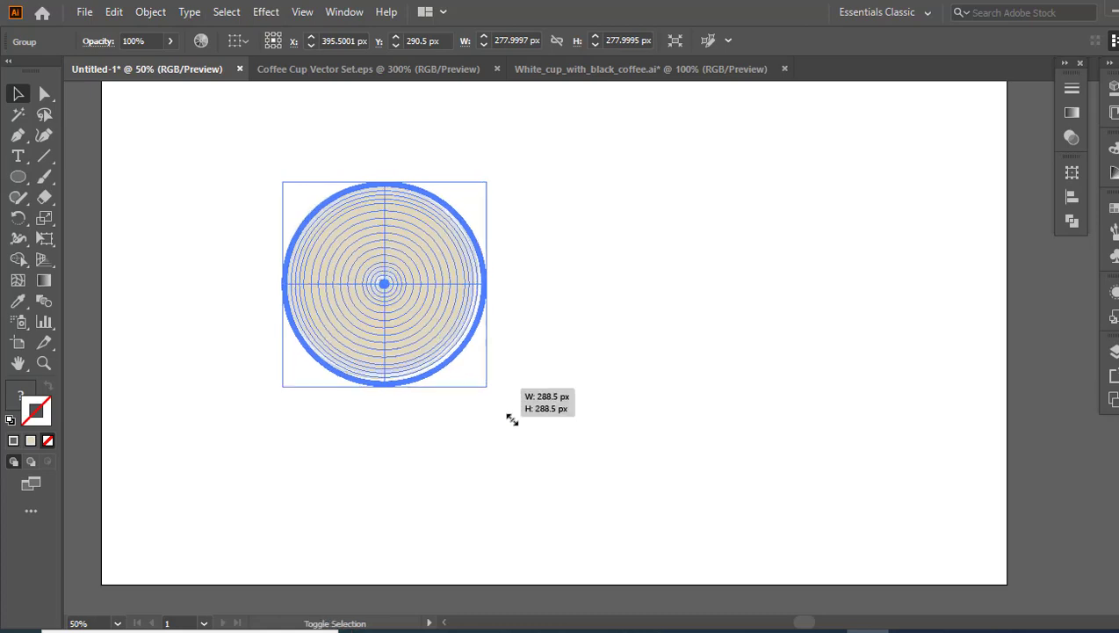
click(707, 443)
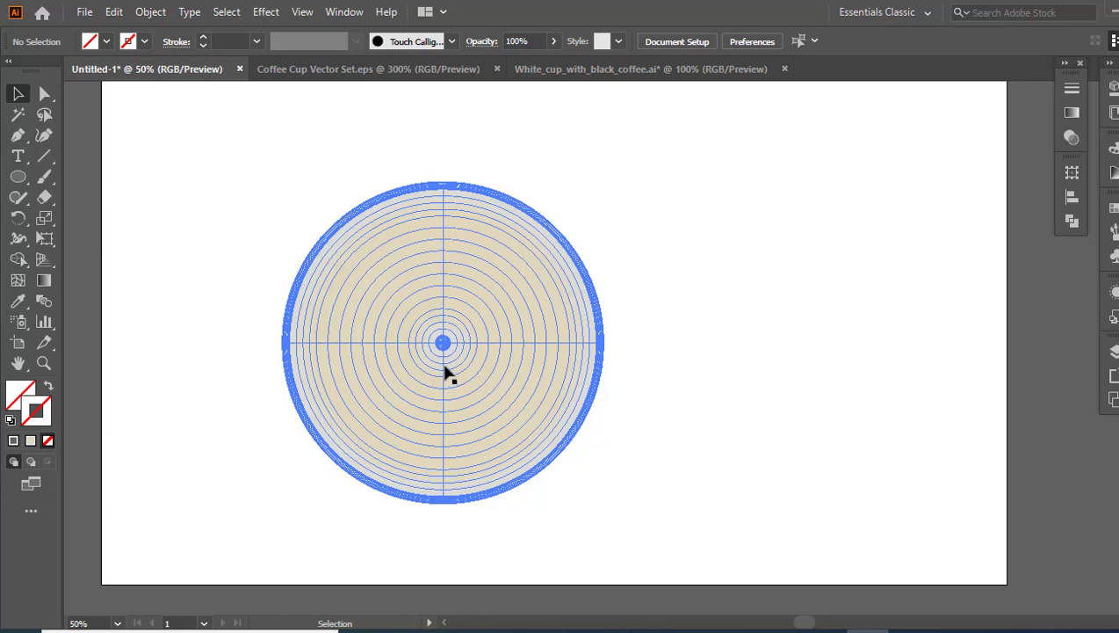
drag(446, 373, 415, 341)
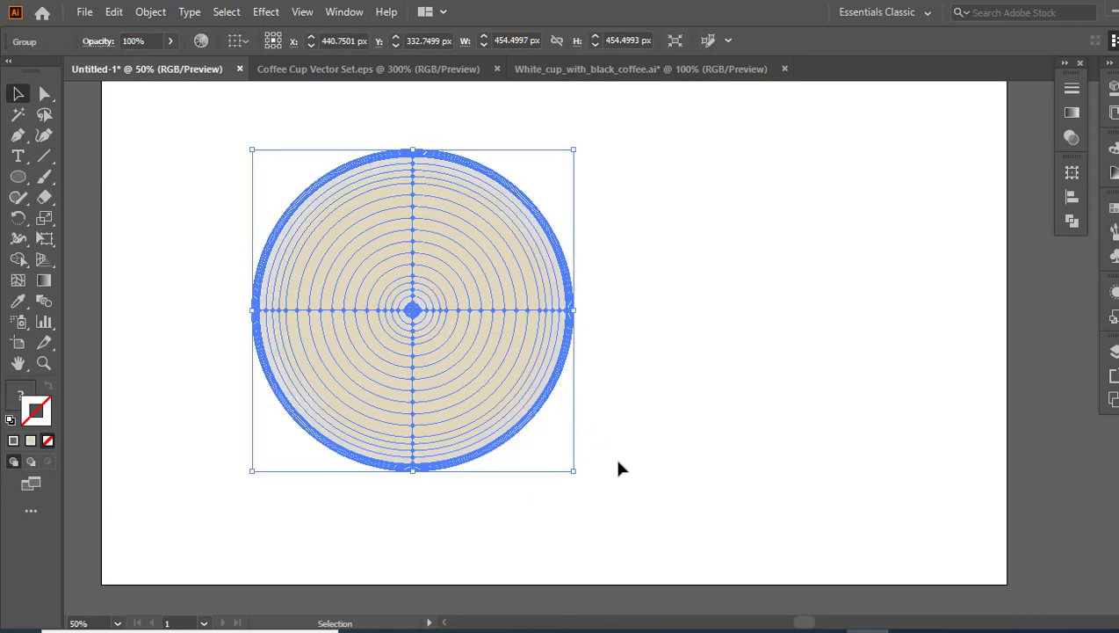
click(652, 444)
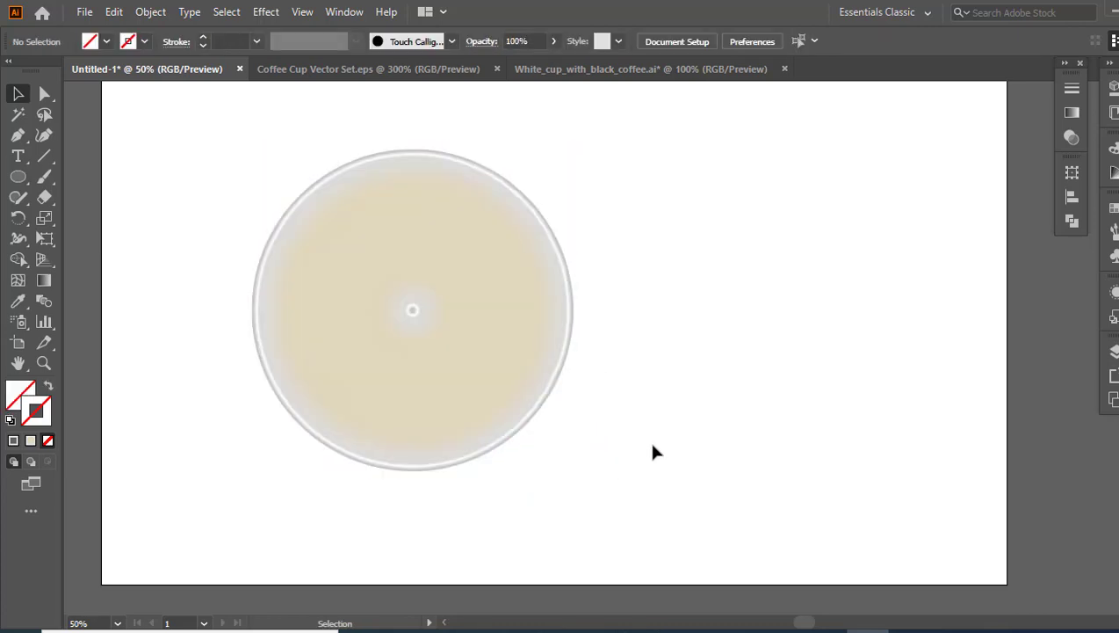
click(494, 398)
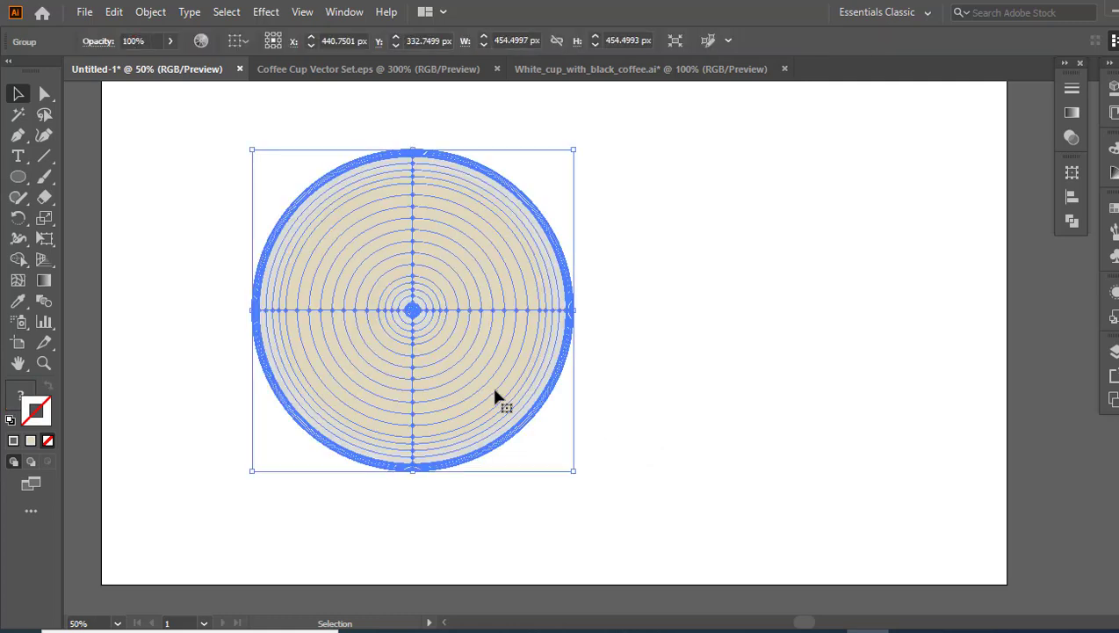
click(661, 425)
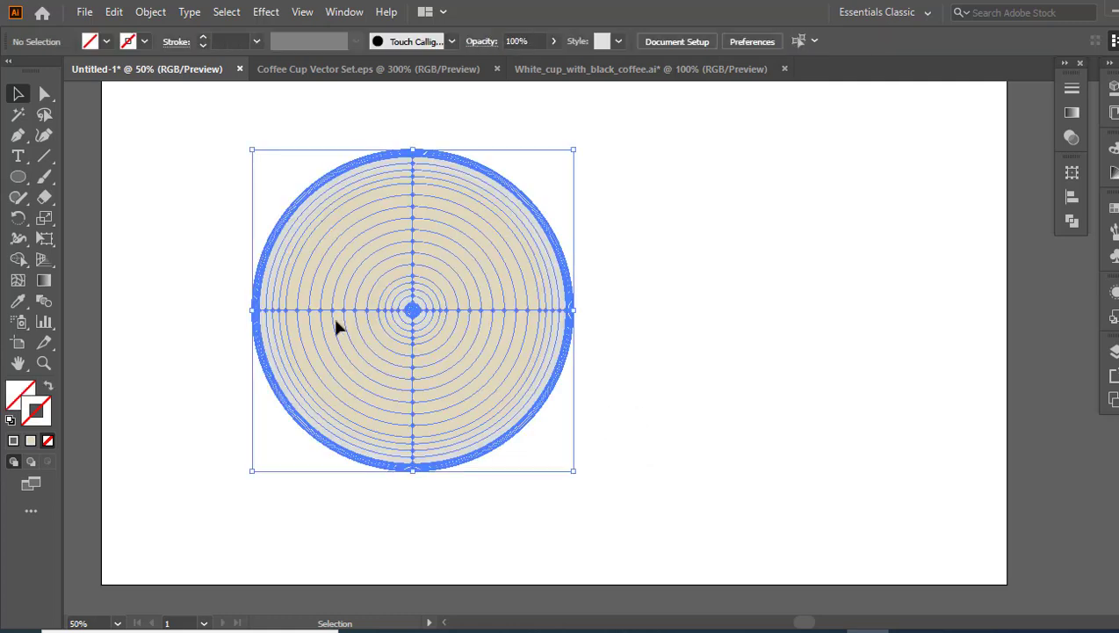
Draw a new circle over the cup and move it toward the centre
click(18, 176)
mouse_move(314, 209)
mouse_down()
mouse_move(497, 404)
mouse_move(566, 456)
mouse_up()
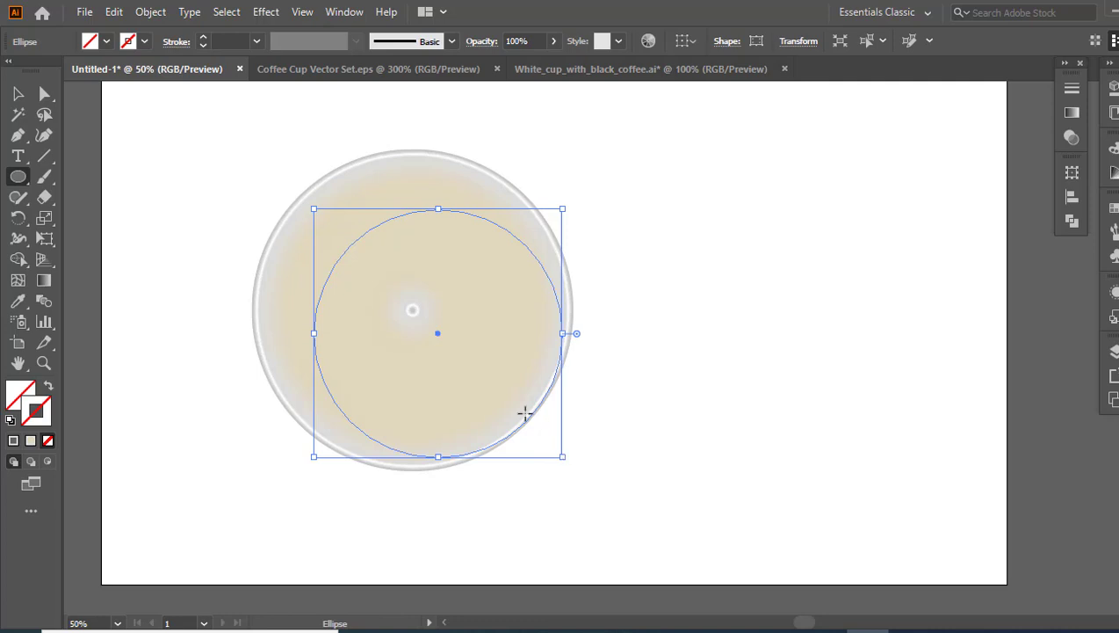
key(v)
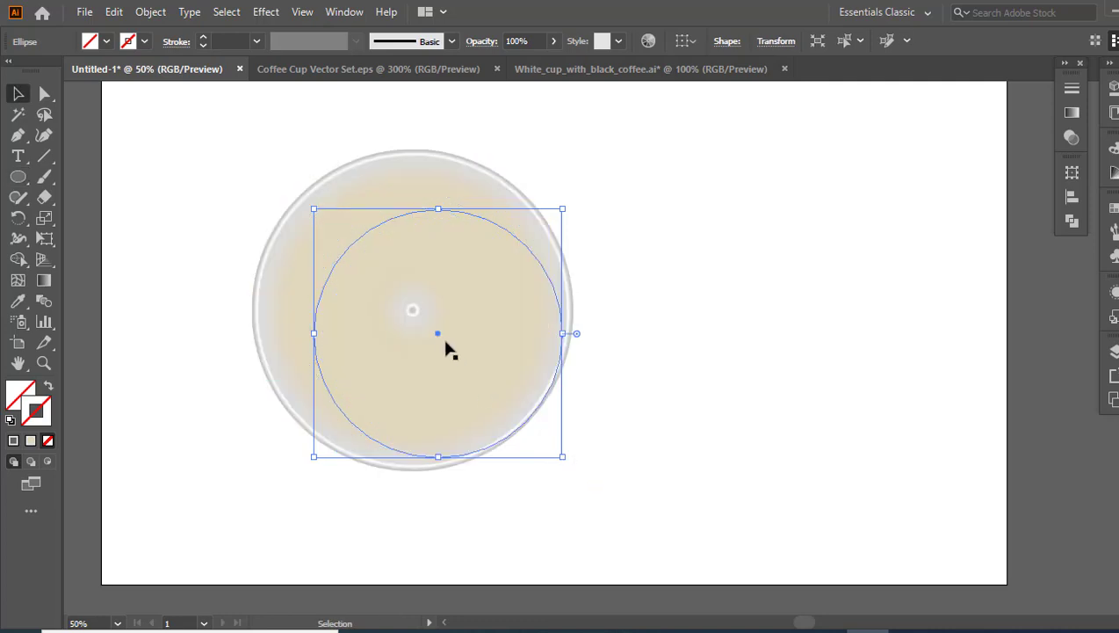
drag(437, 335, 413, 312)
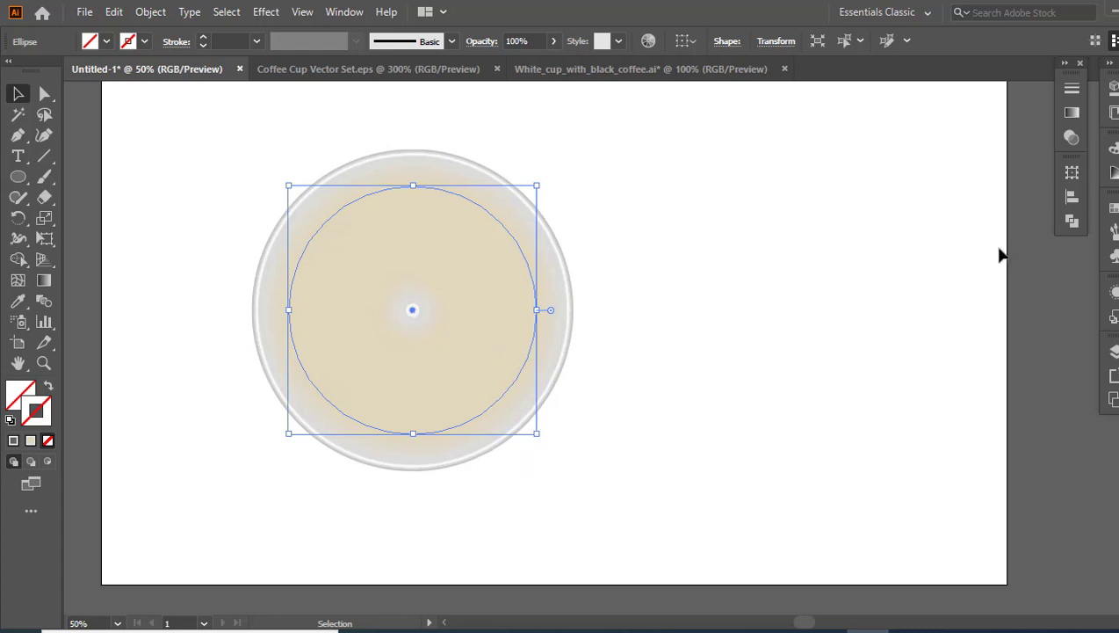
Give the new circle a very dark brown #210E03 fill with no stroke
click(1113, 209)
click(1034, 278)
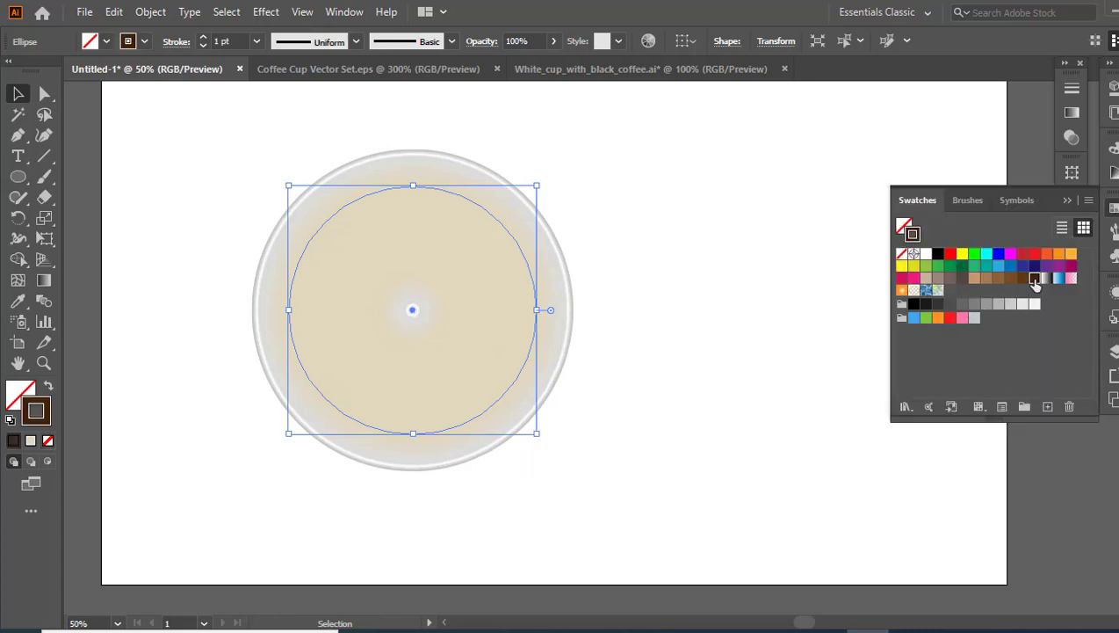
click(48, 386)
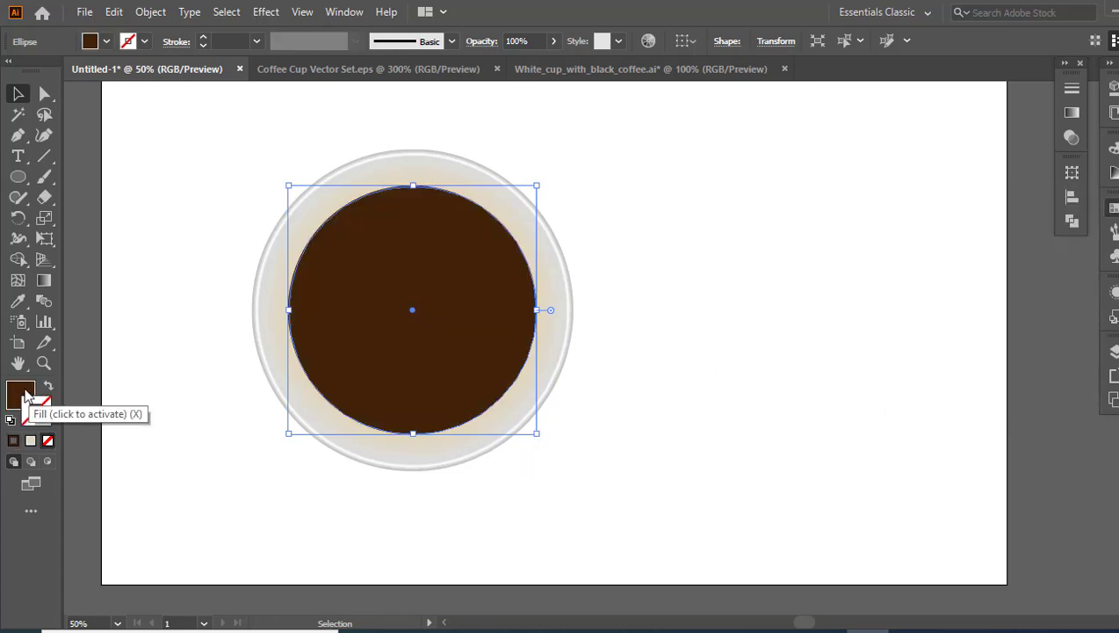
double_click(23, 395)
click(814, 417)
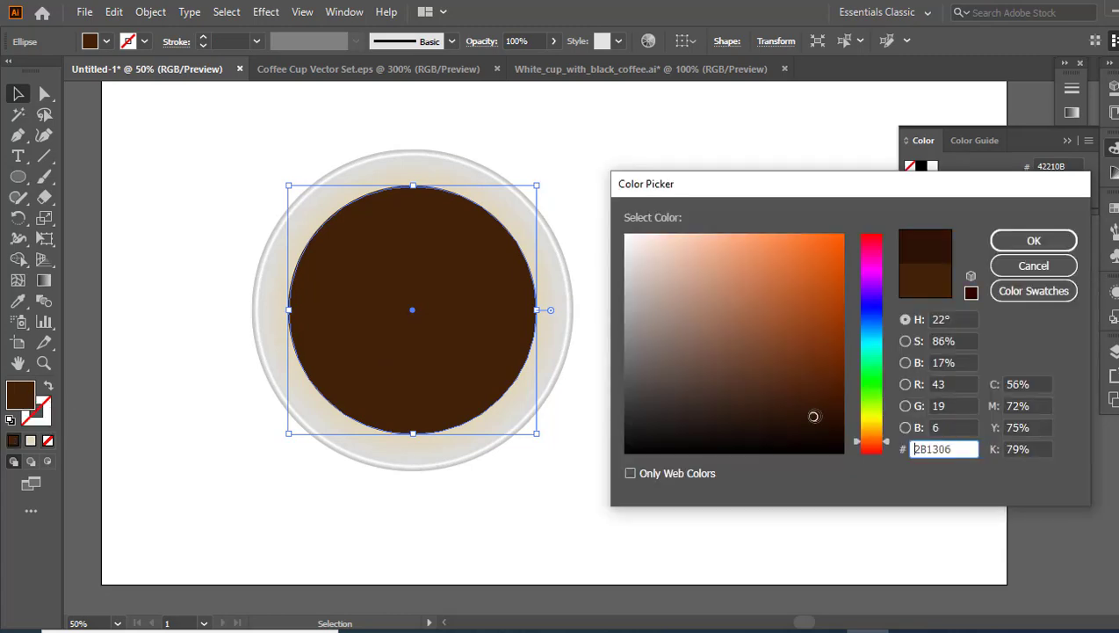
click(824, 424)
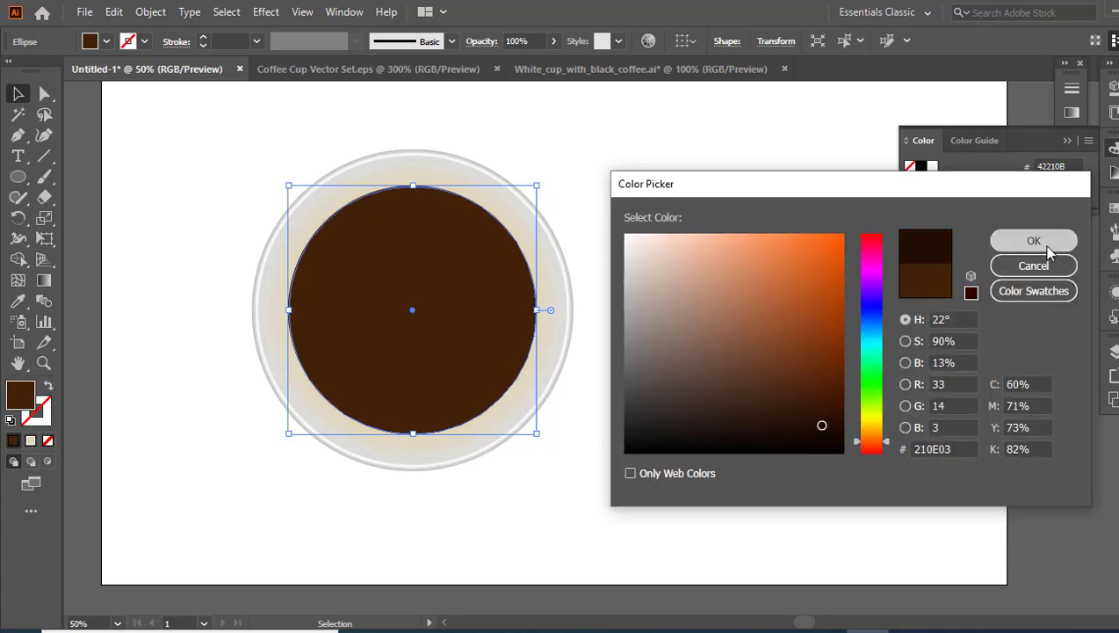
click(1064, 240)
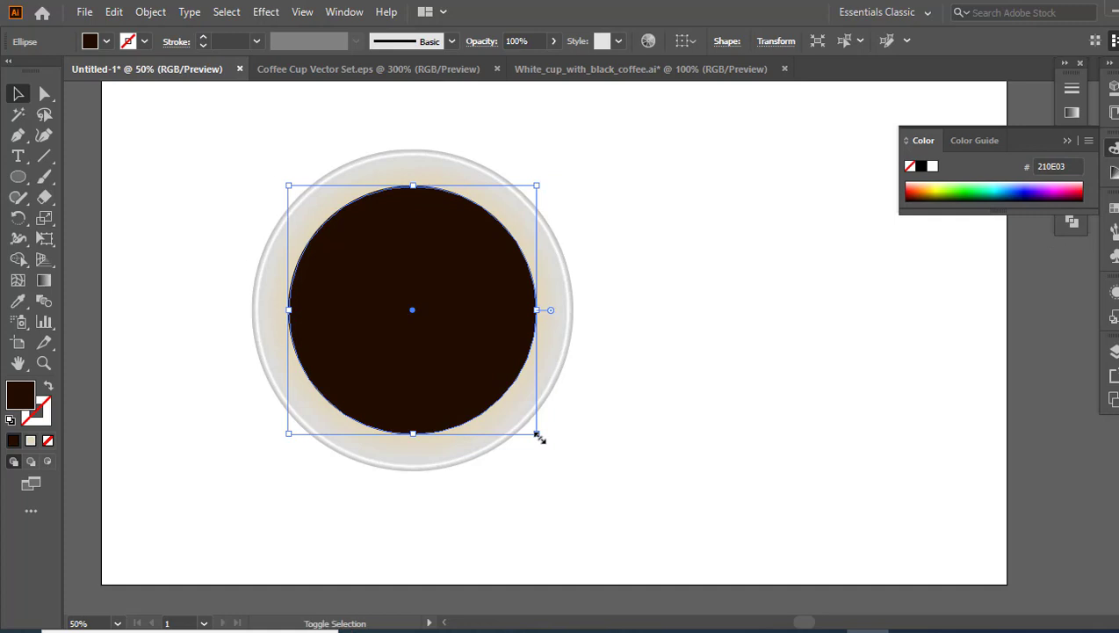
Enlarge the coffee circle slightly and recentre it inside the cup
drag(537, 433, 555, 452)
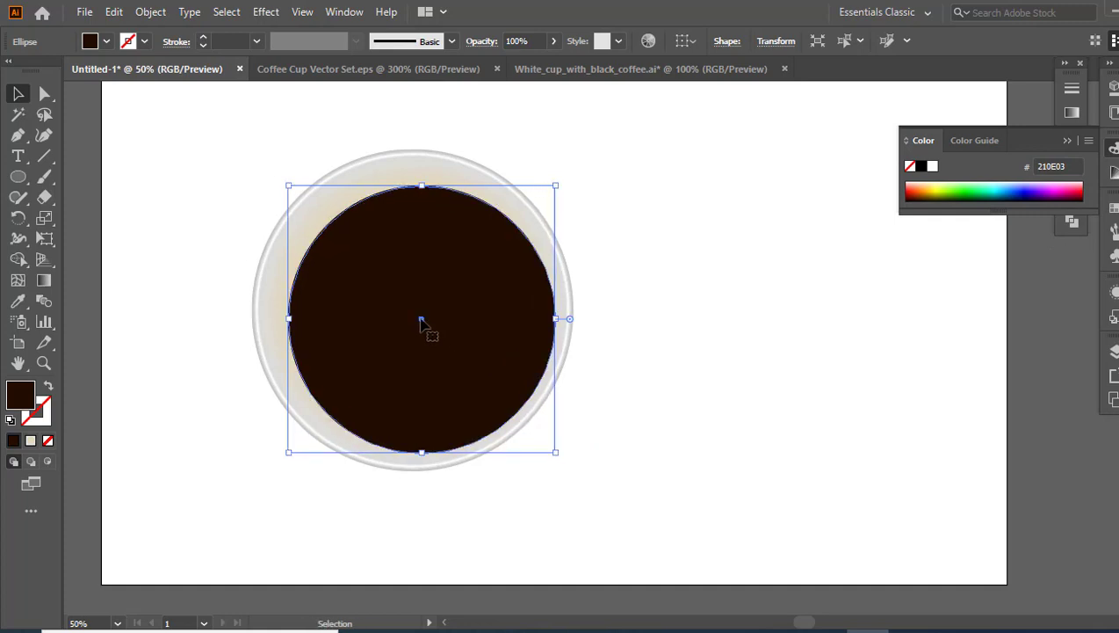
drag(421, 321, 412, 312)
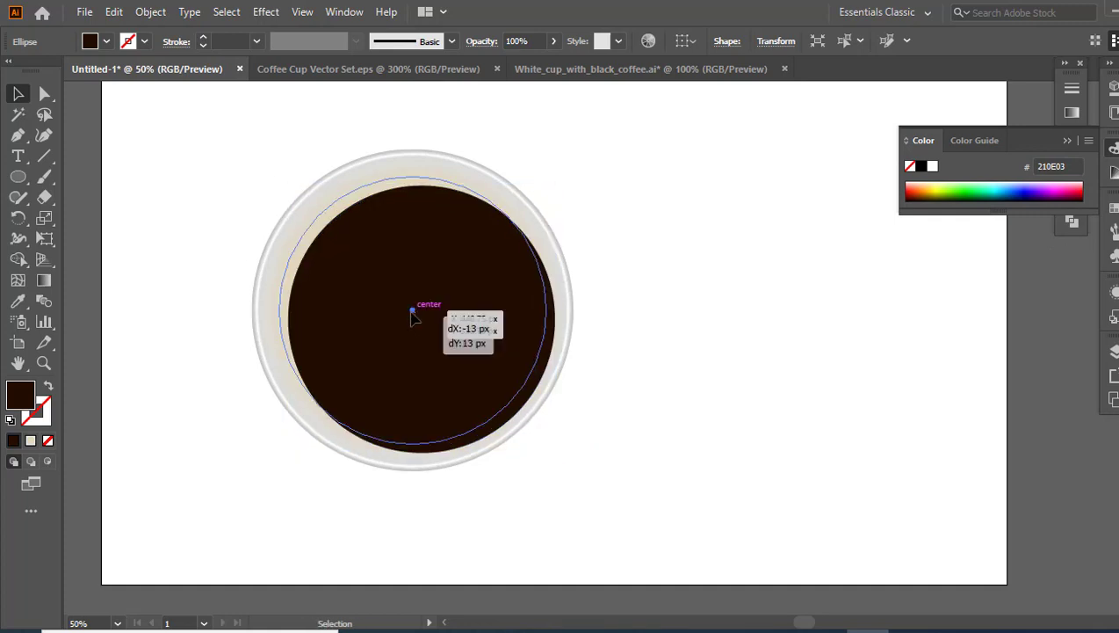
click(642, 425)
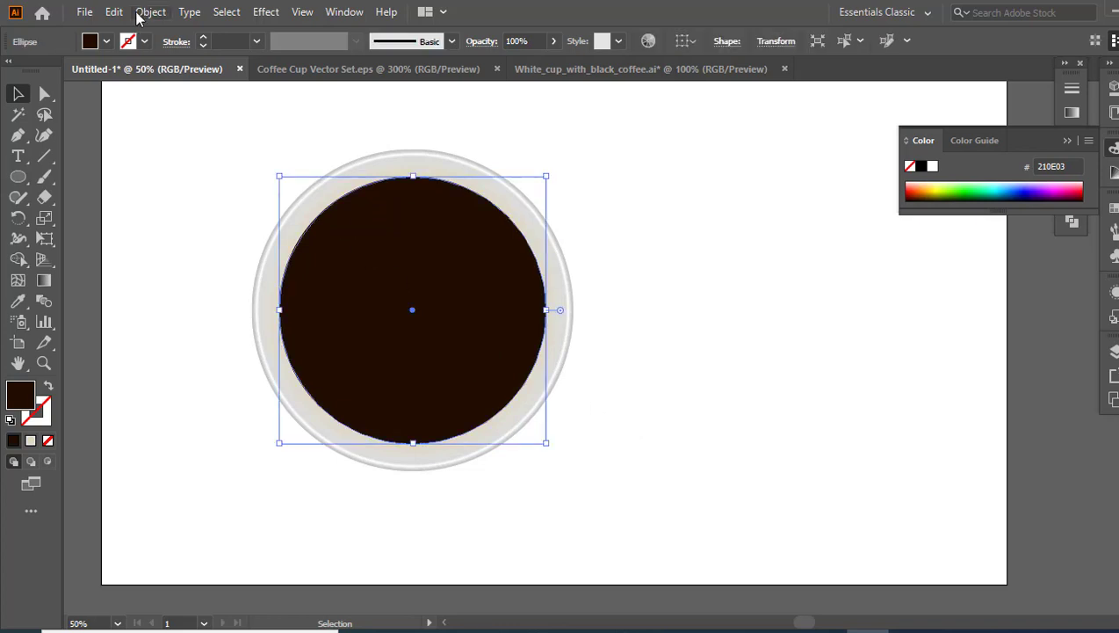
Paste a copy of the coffee circle in front, move it right, and make it an unfilled outline
click(115, 13)
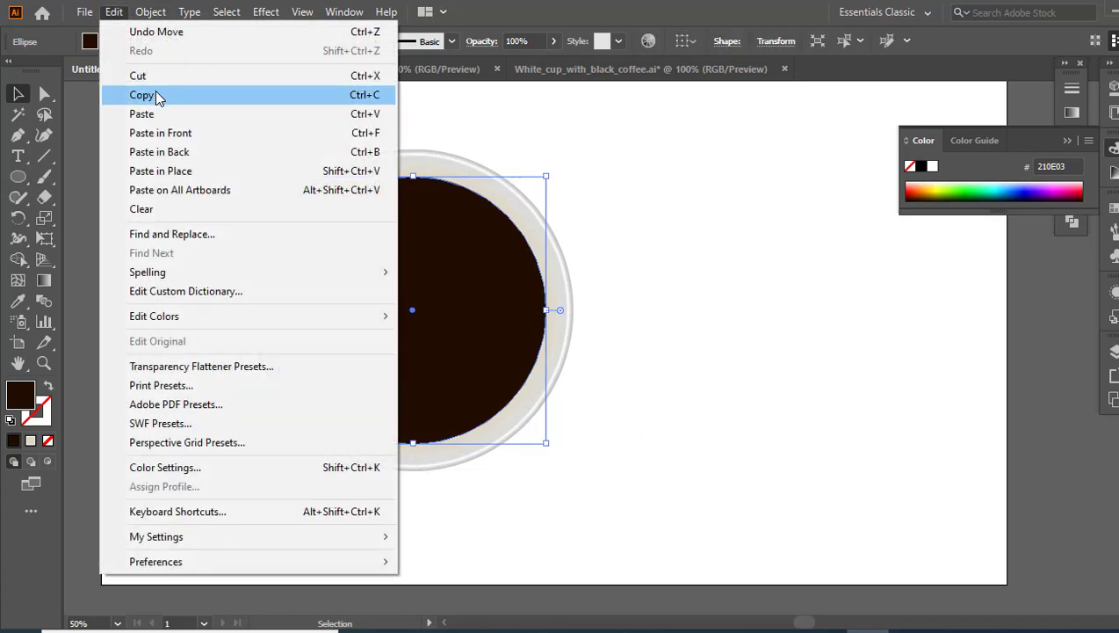
click(159, 97)
click(114, 12)
click(170, 133)
drag(380, 335, 745, 350)
click(48, 389)
click(268, 495)
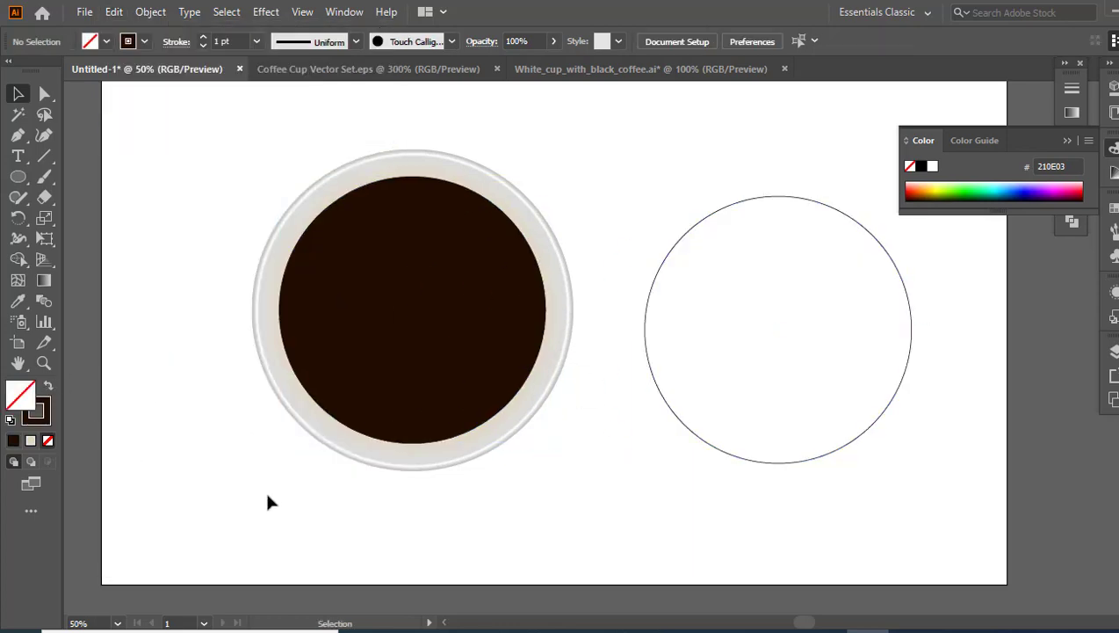
Zoom in on the circle's upper arc and draw a small upright oval inside the rim
click(44, 363)
click(702, 252)
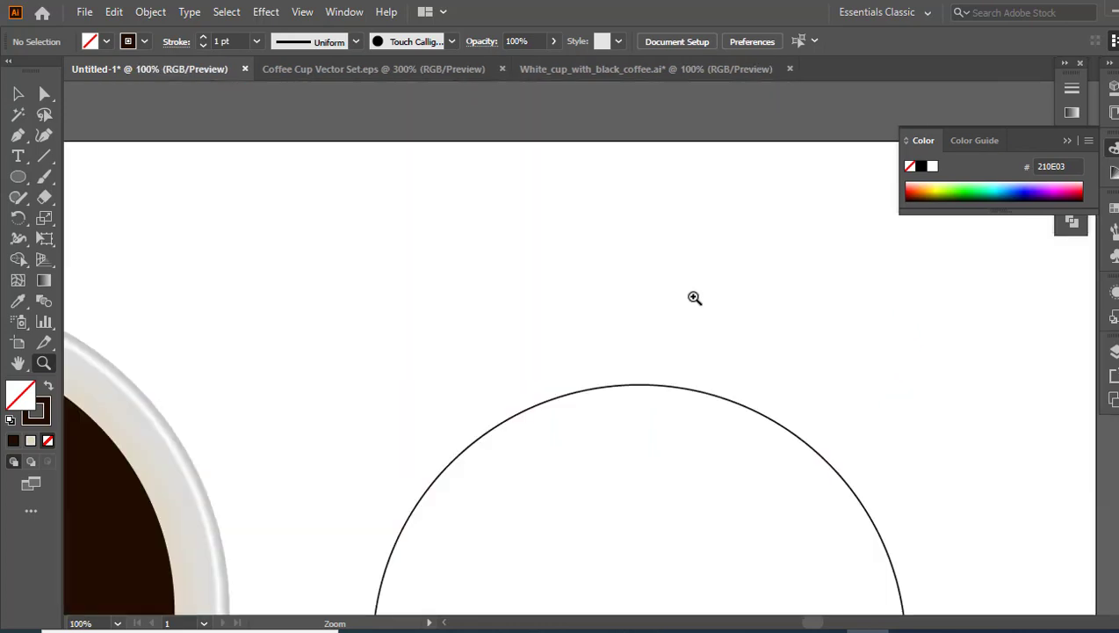
click(595, 338)
click(607, 358)
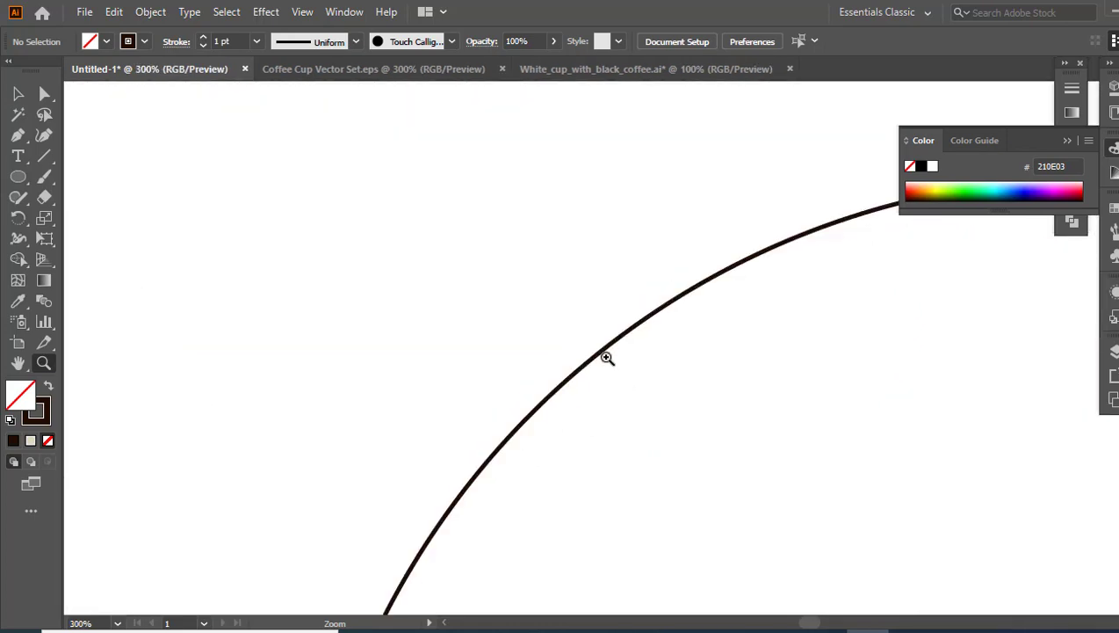
click(622, 344)
click(622, 344)
click(17, 176)
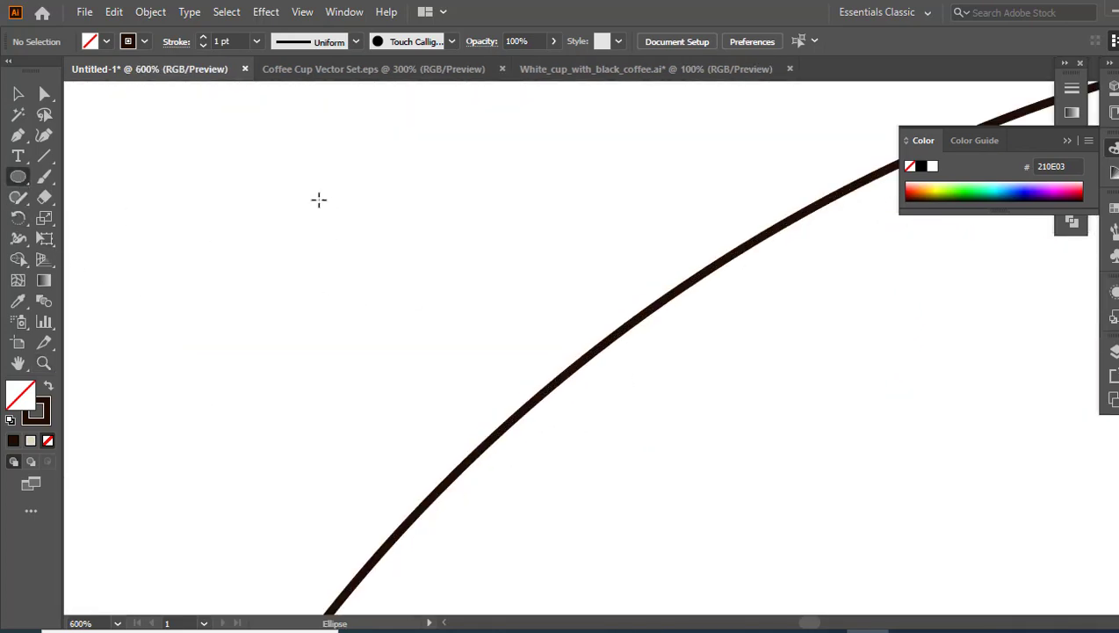
mouse_move(316, 204)
mouse_down()
mouse_move(392, 283)
mouse_move(392, 313)
mouse_up()
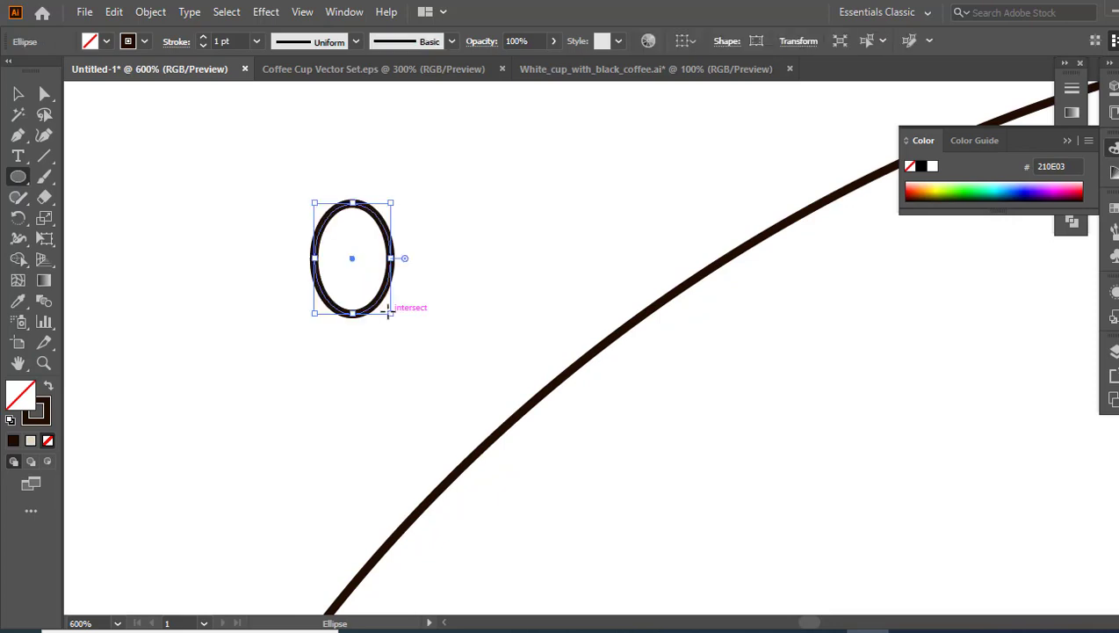
Fill the oval with dark brown R=66 G=33 B=11 and no stroke
click(17, 94)
click(48, 386)
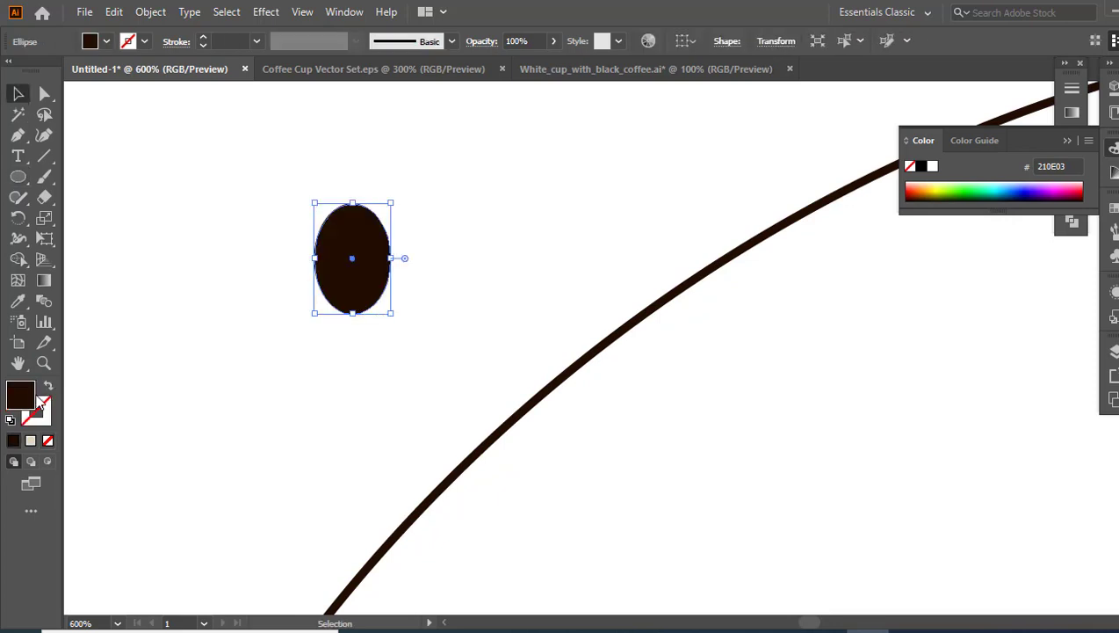
click(1113, 209)
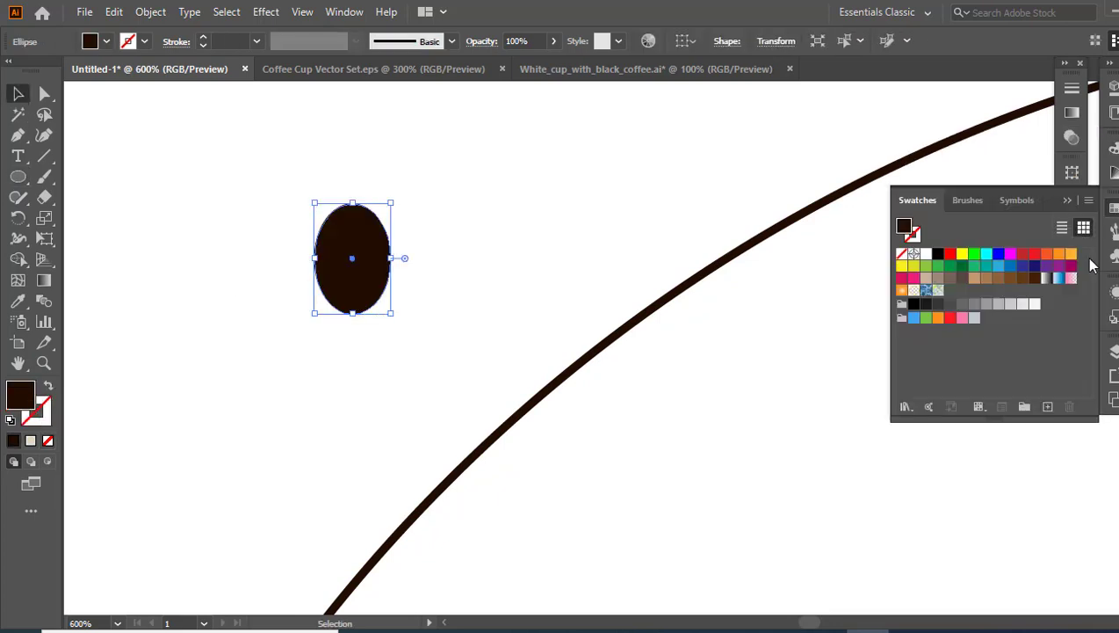
click(1033, 279)
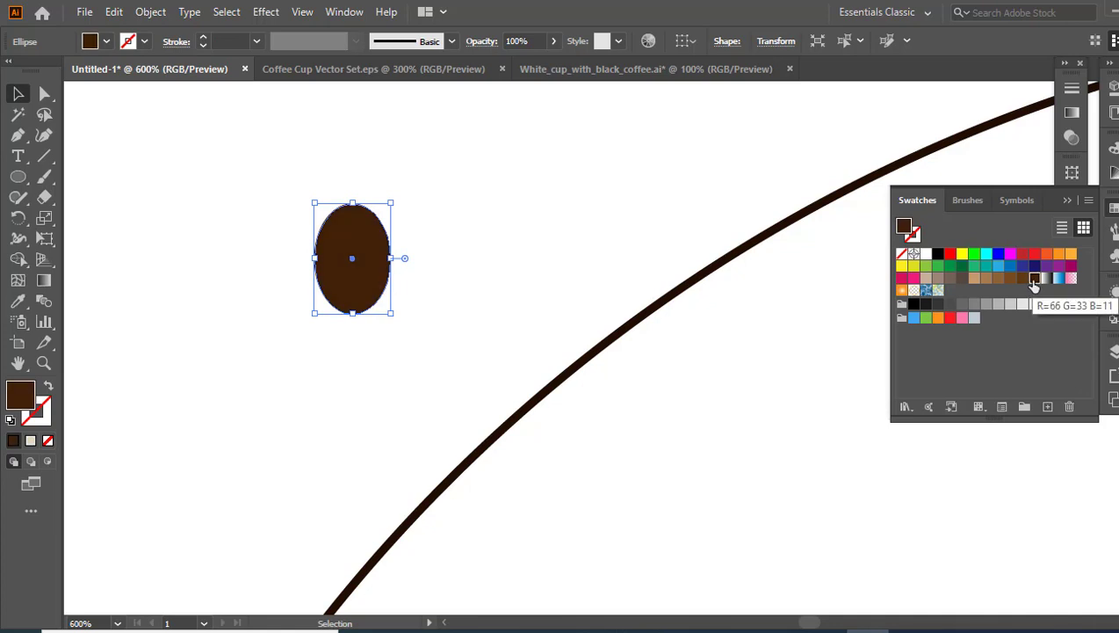
click(1072, 115)
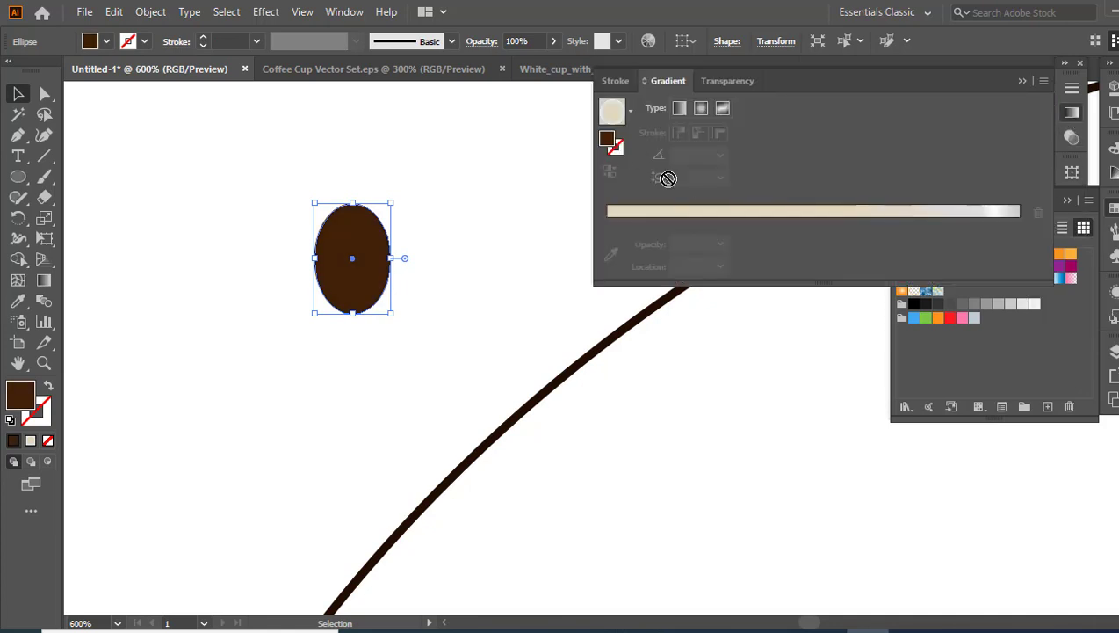
Fill the oval with a radial white-to-dark-brown gradient
click(733, 220)
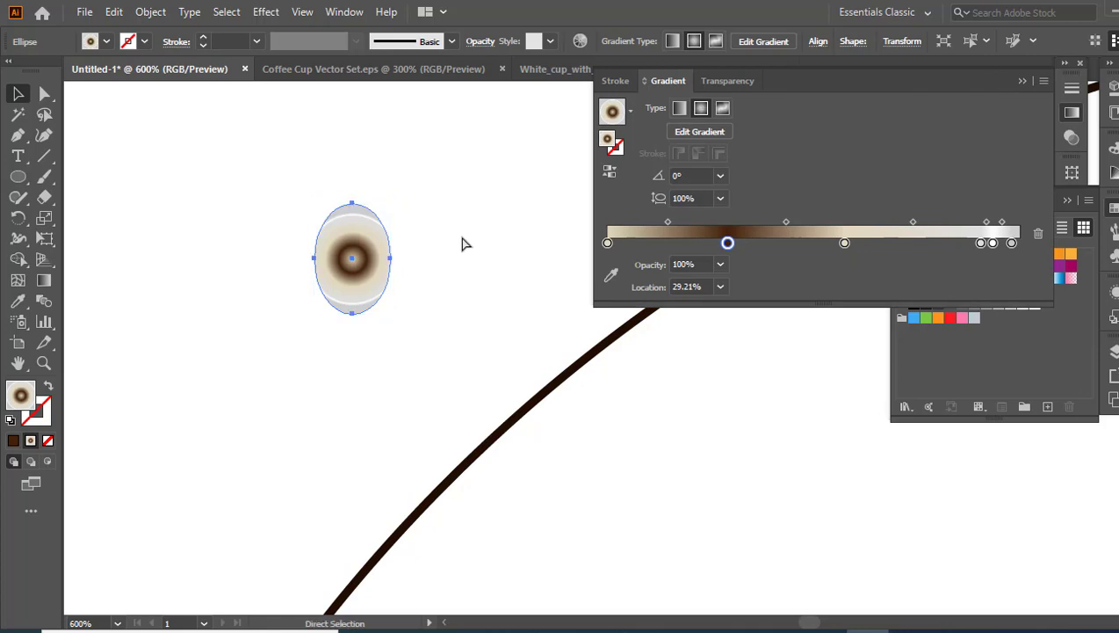
key(ctrl+z)
click(736, 211)
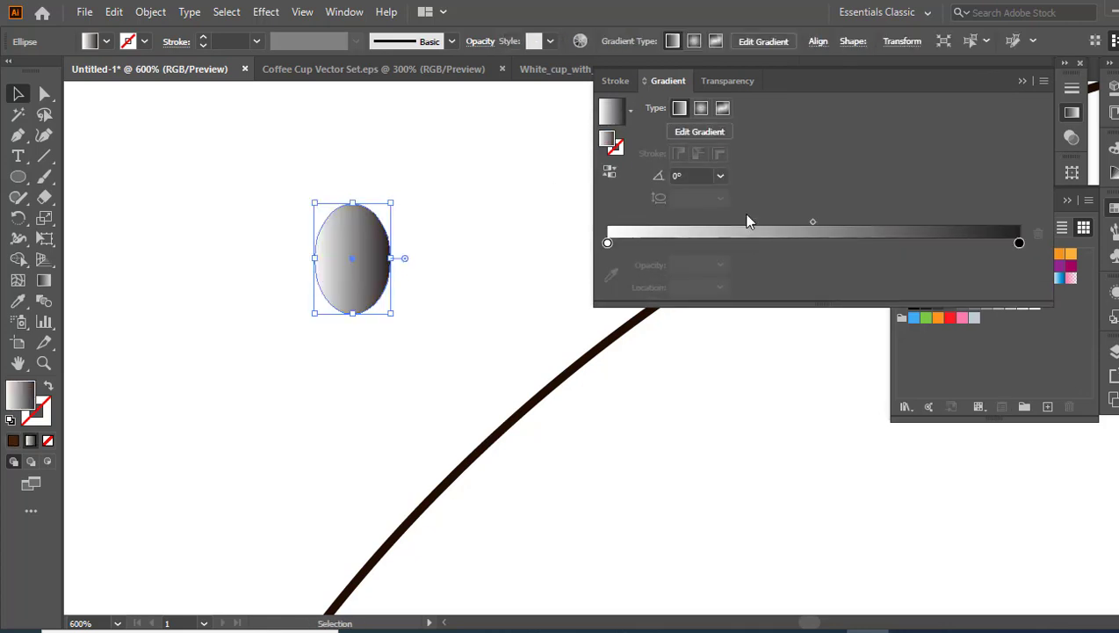
click(700, 109)
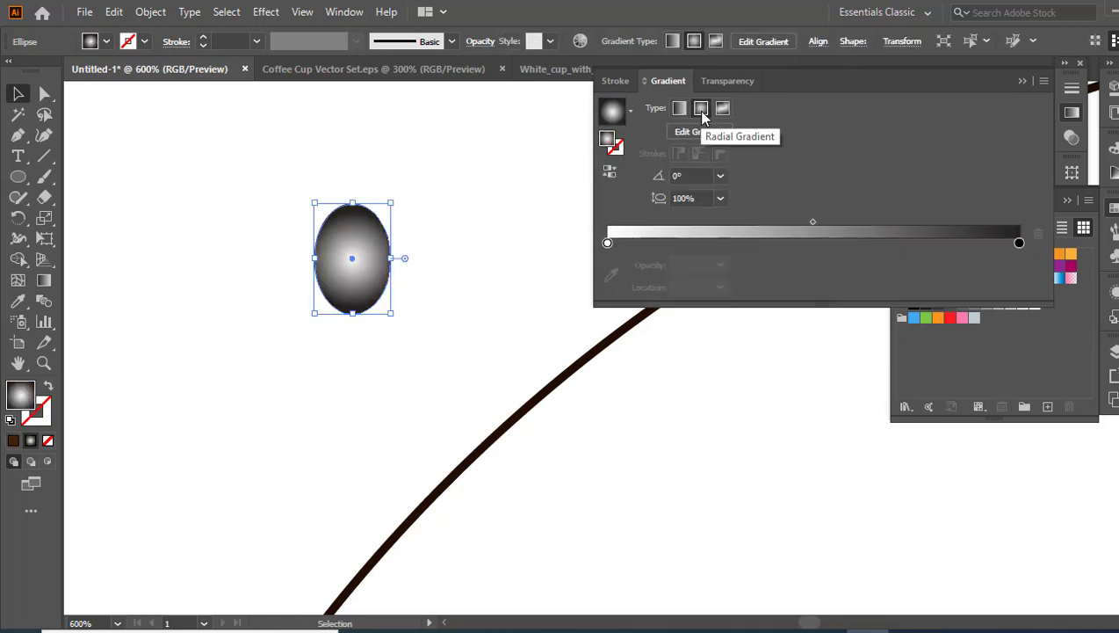
double_click(1019, 244)
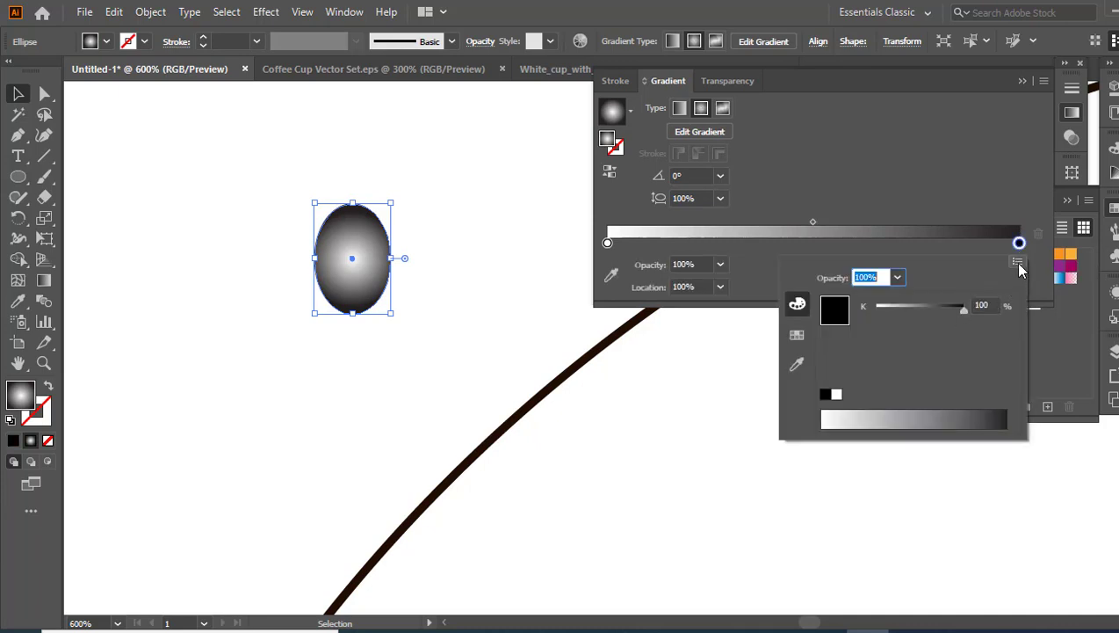
click(797, 336)
click(906, 322)
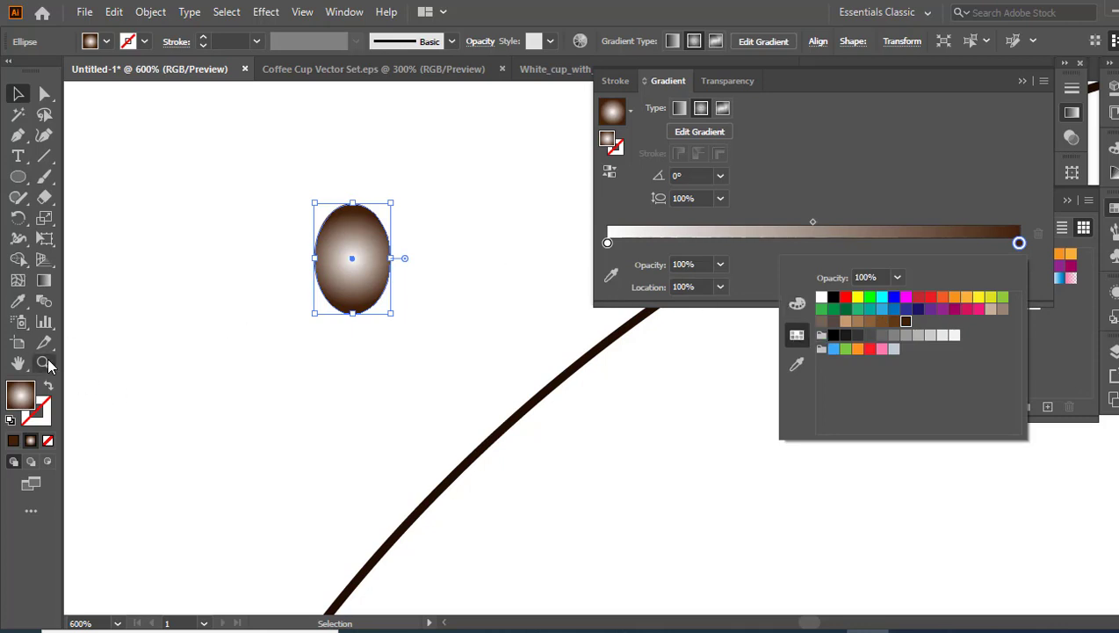
click(83, 297)
Reposition and shrink the gradient into a small glint near the oval's top
click(44, 282)
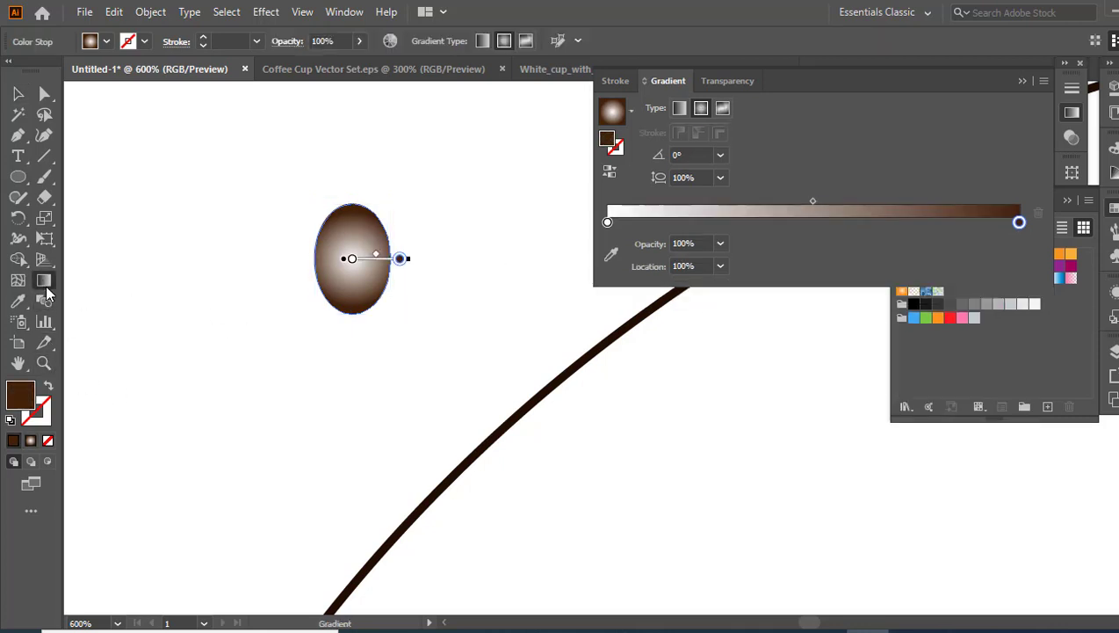
drag(365, 227, 359, 250)
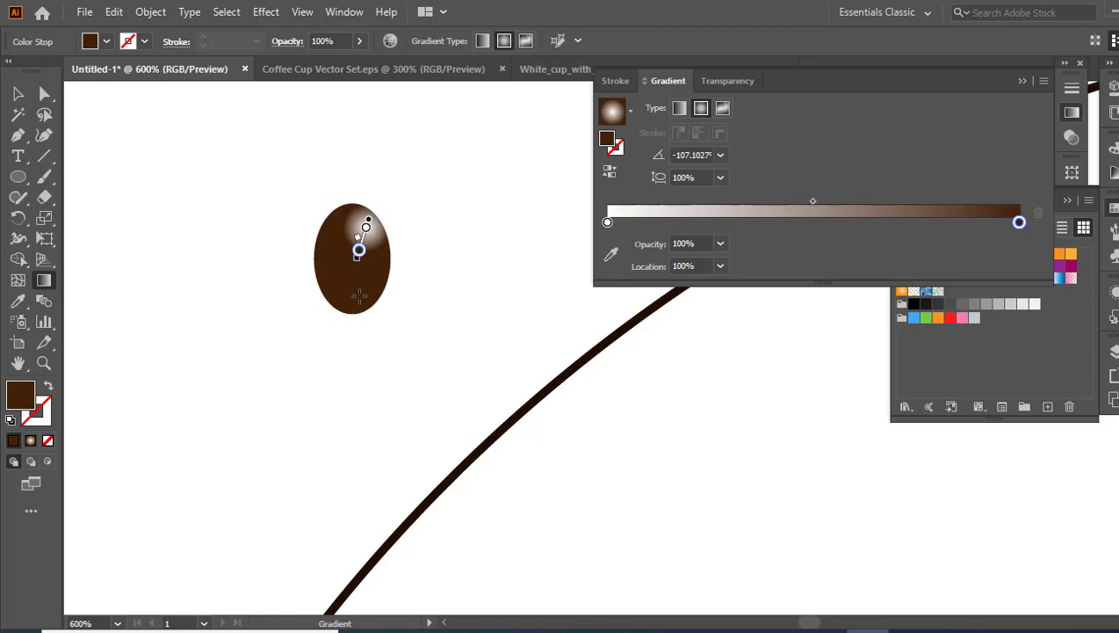
mouse_move(359, 251)
drag(358, 252, 356, 257)
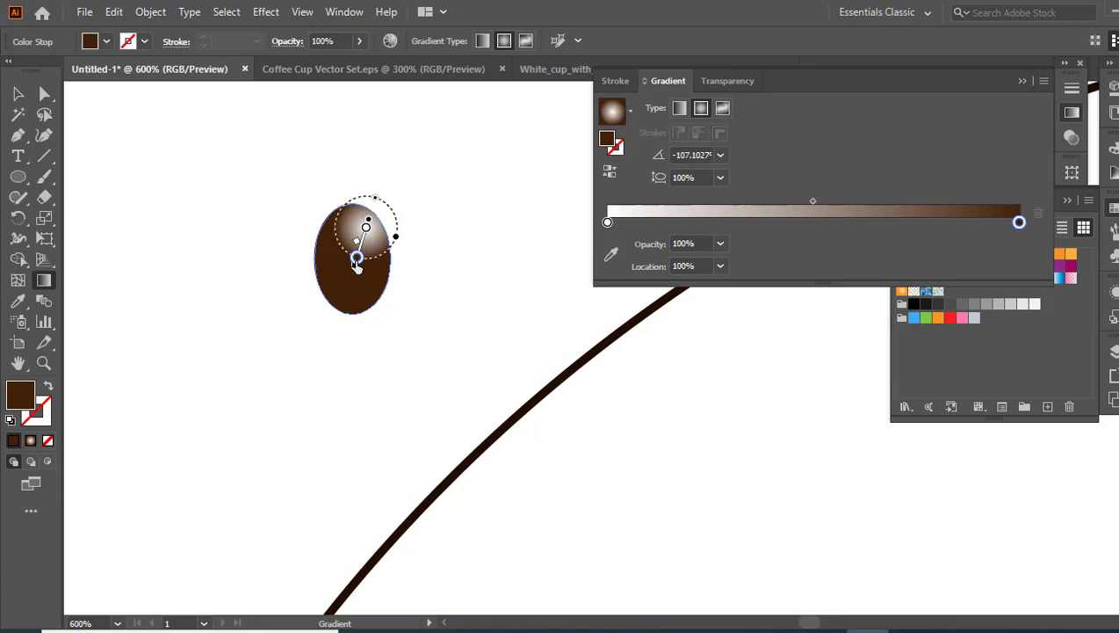
drag(375, 207, 381, 244)
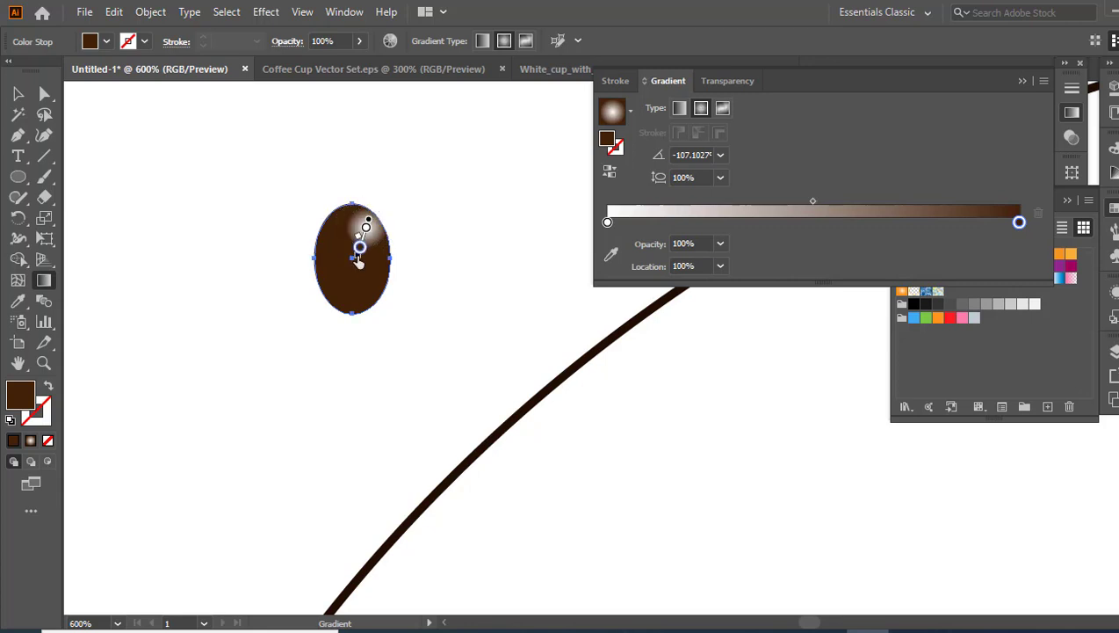
drag(354, 263, 344, 272)
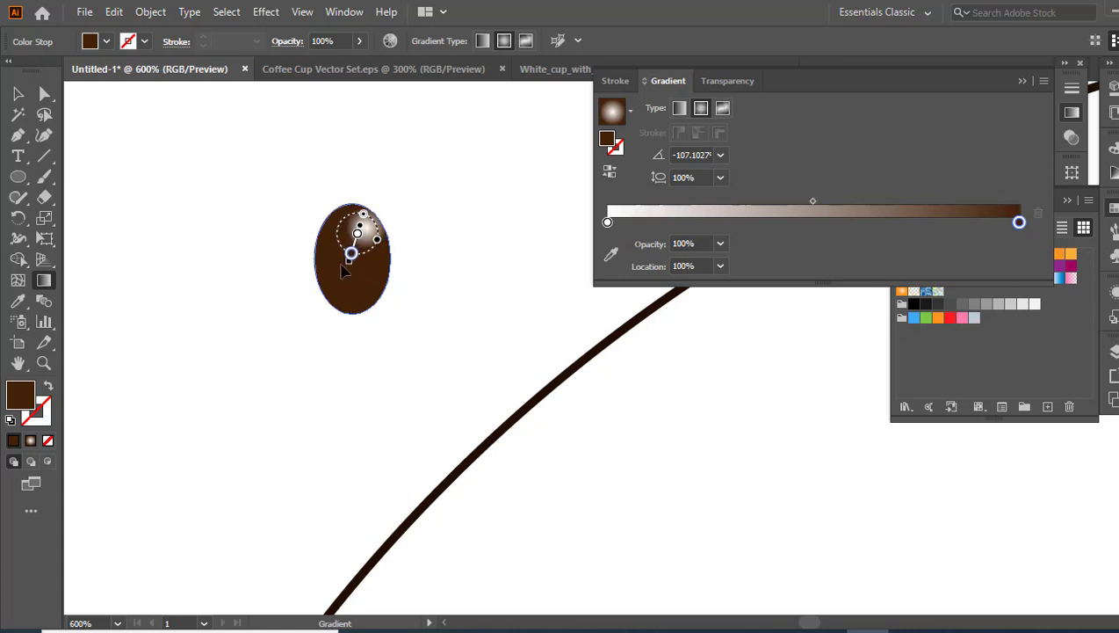
Give the oval a light tan 1 pt outline from the swatches
click(18, 93)
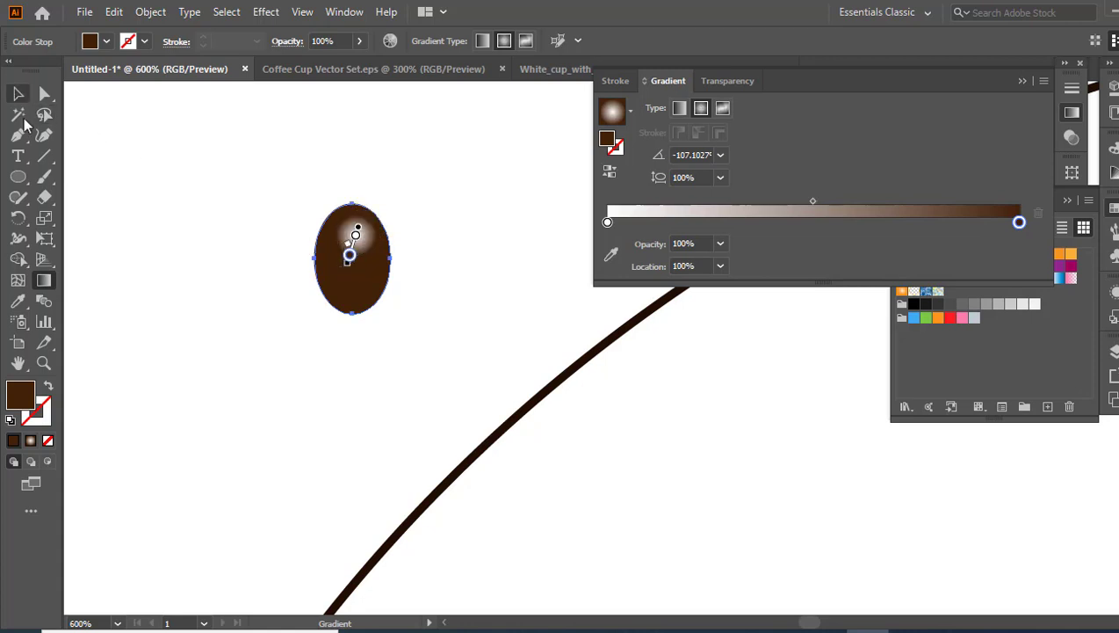
double_click(20, 395)
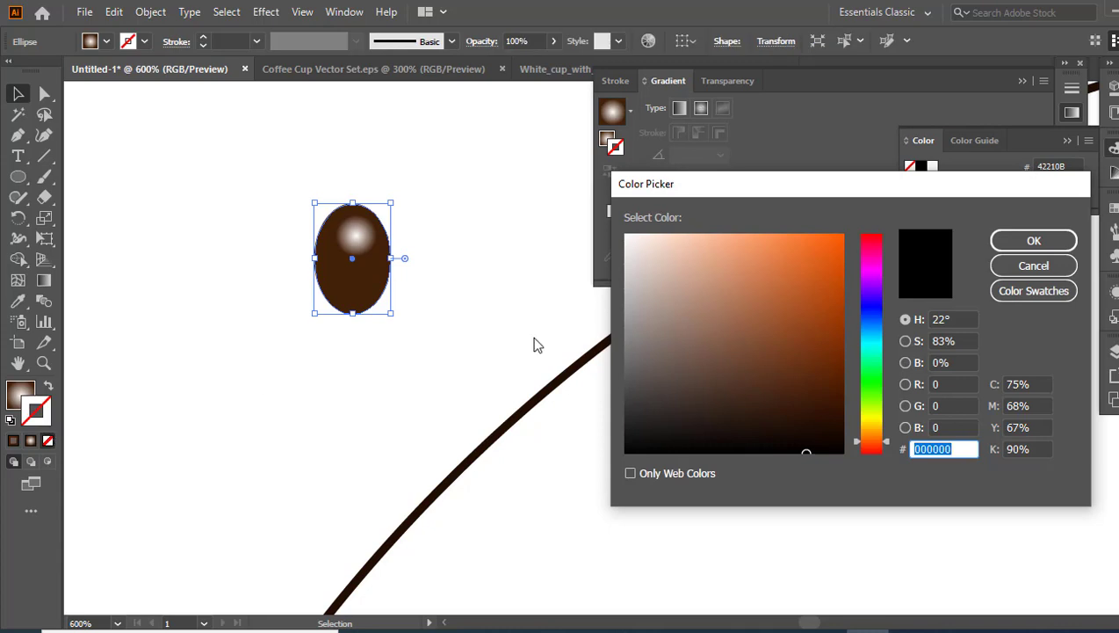
click(1034, 267)
click(1115, 211)
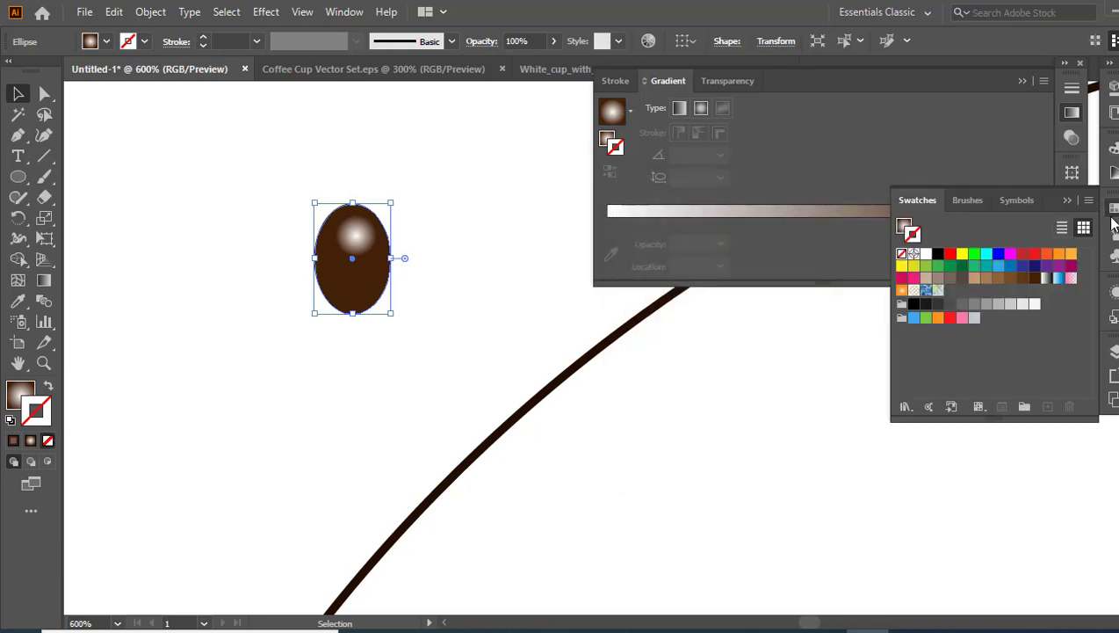
key(x)
click(1010, 279)
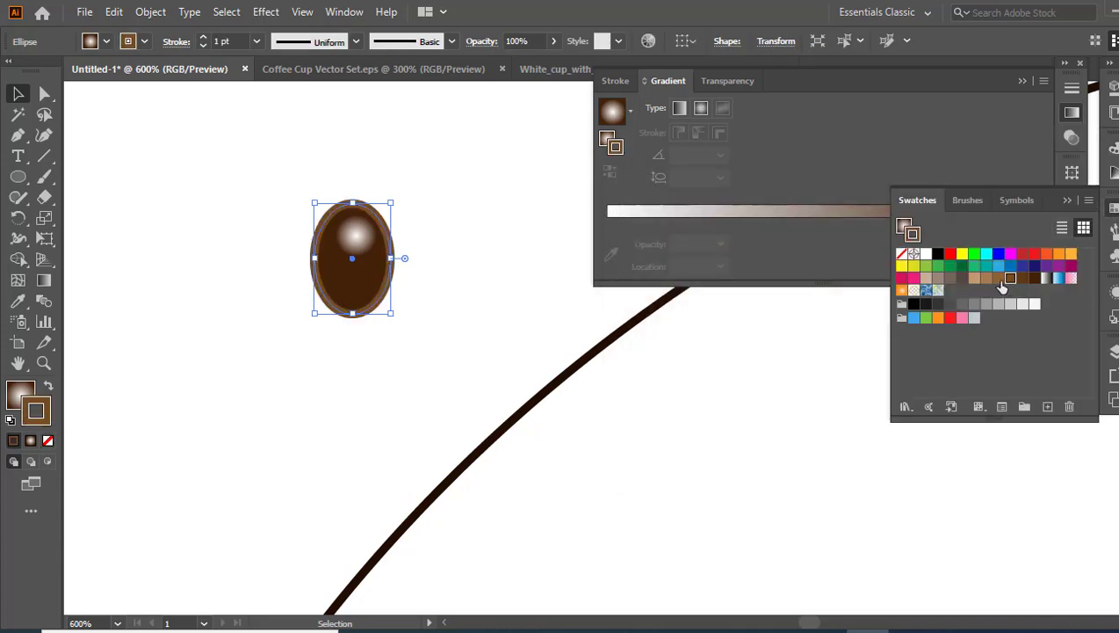
click(999, 278)
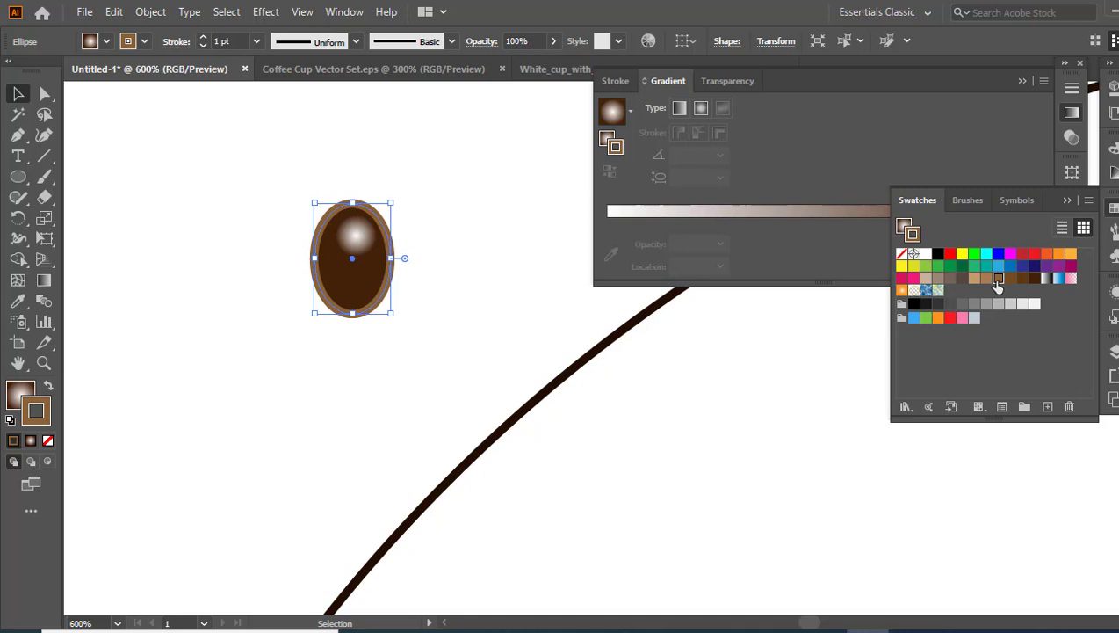
click(986, 279)
click(525, 323)
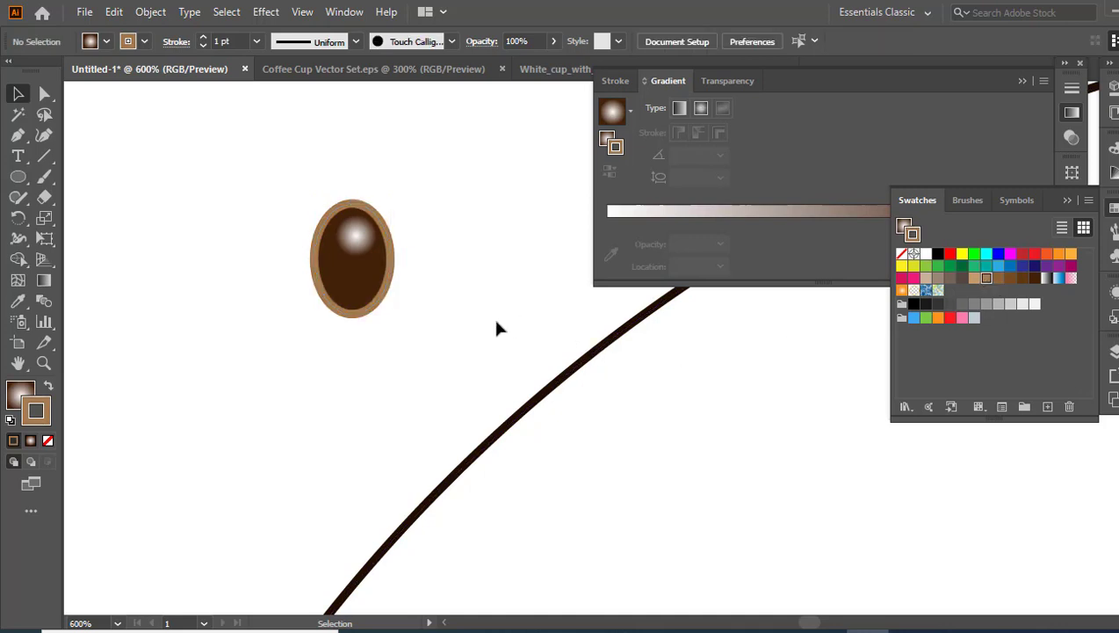
Close the gradient and swatch panels and zoom out to 400%
click(1023, 81)
click(1067, 200)
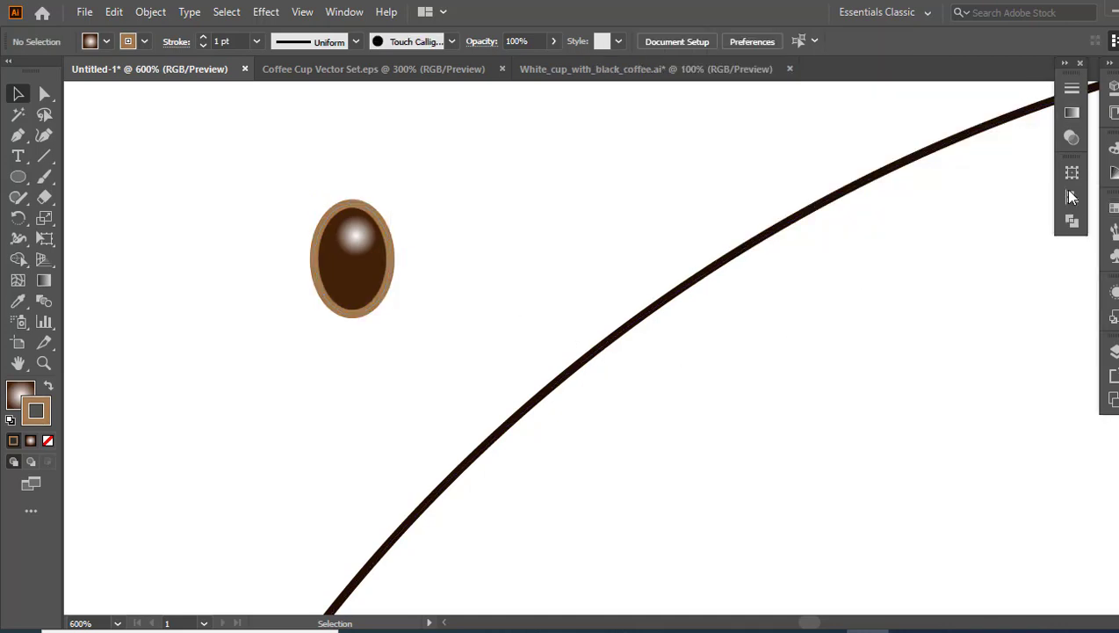
key(z)
alt+click(610, 345)
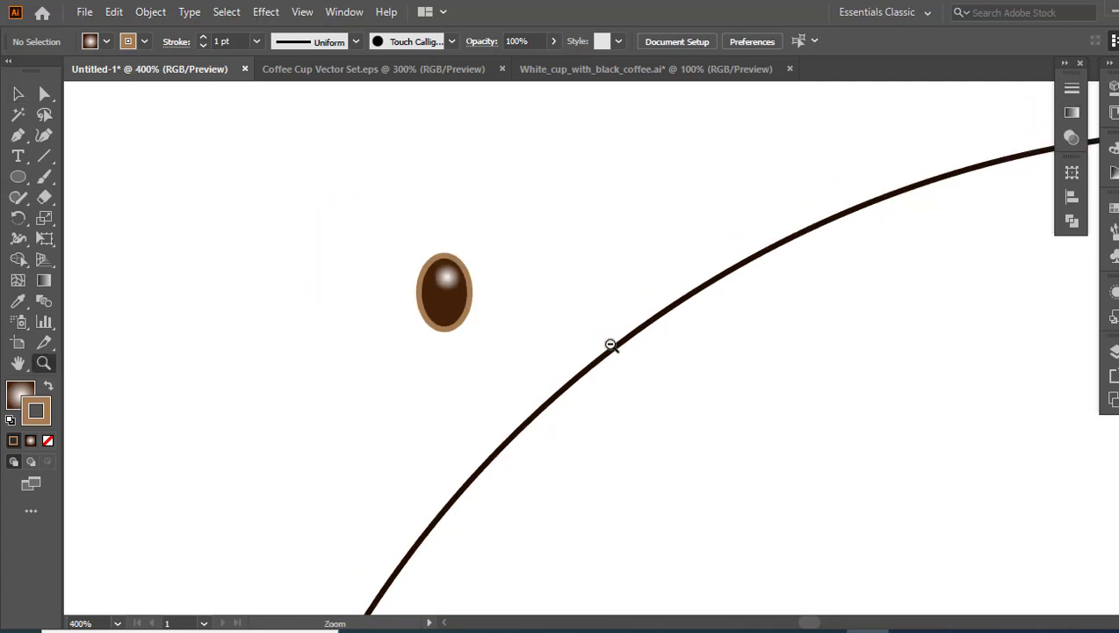
key(v)
Tilt the glossy oval and move it onto the big circle's rim
click(470, 305)
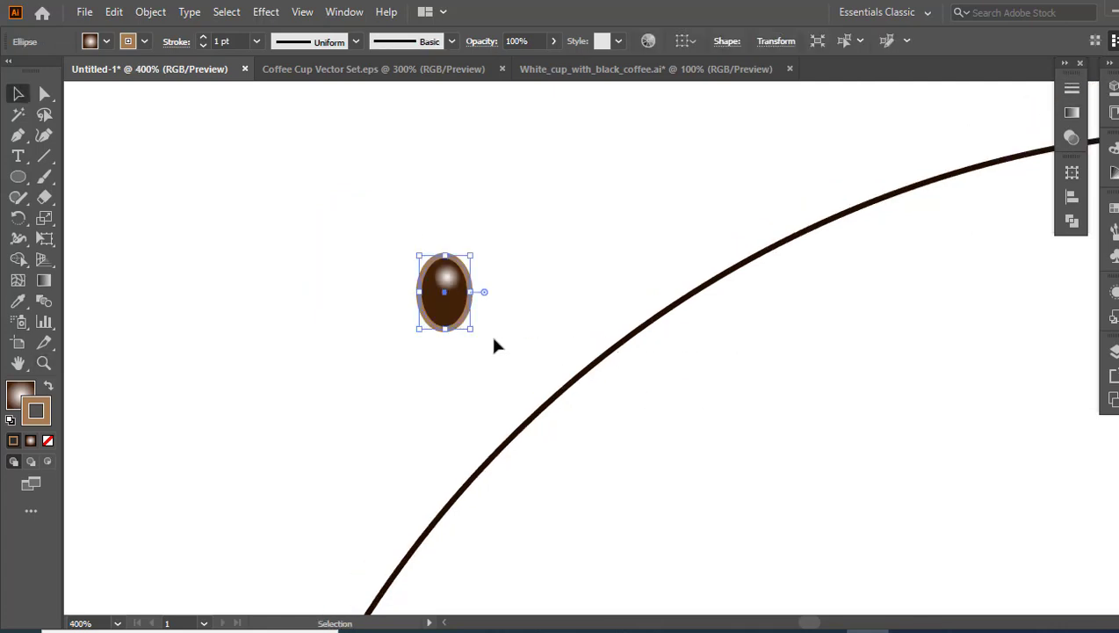
click(489, 332)
click(469, 322)
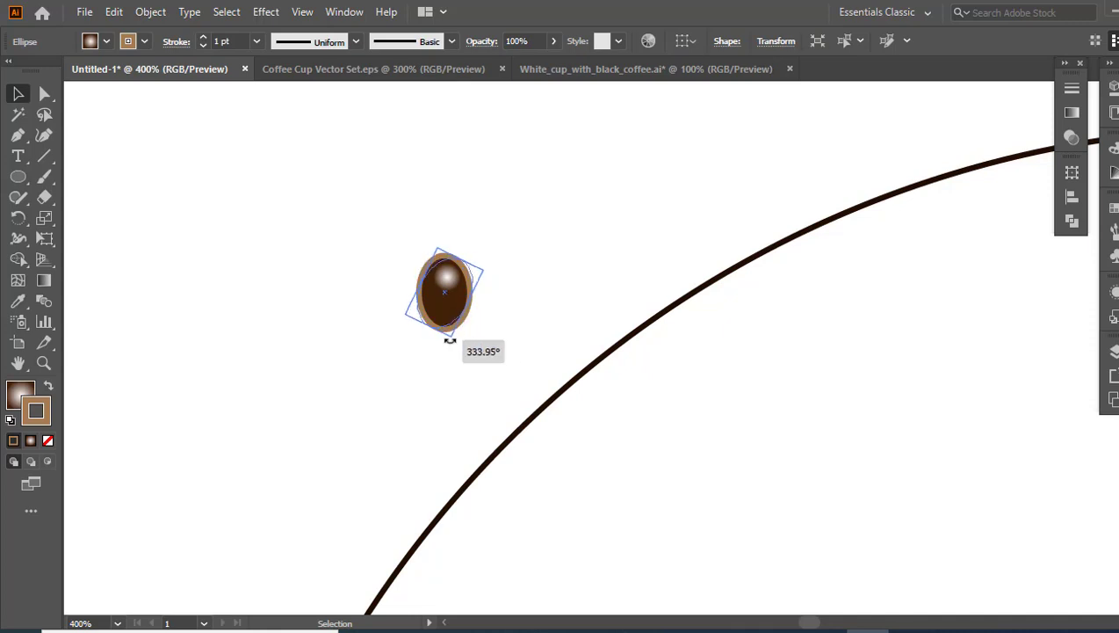
drag(482, 350, 465, 356)
mouse_move(461, 311)
mouse_down()
mouse_move(519, 355)
mouse_move(559, 426)
mouse_up()
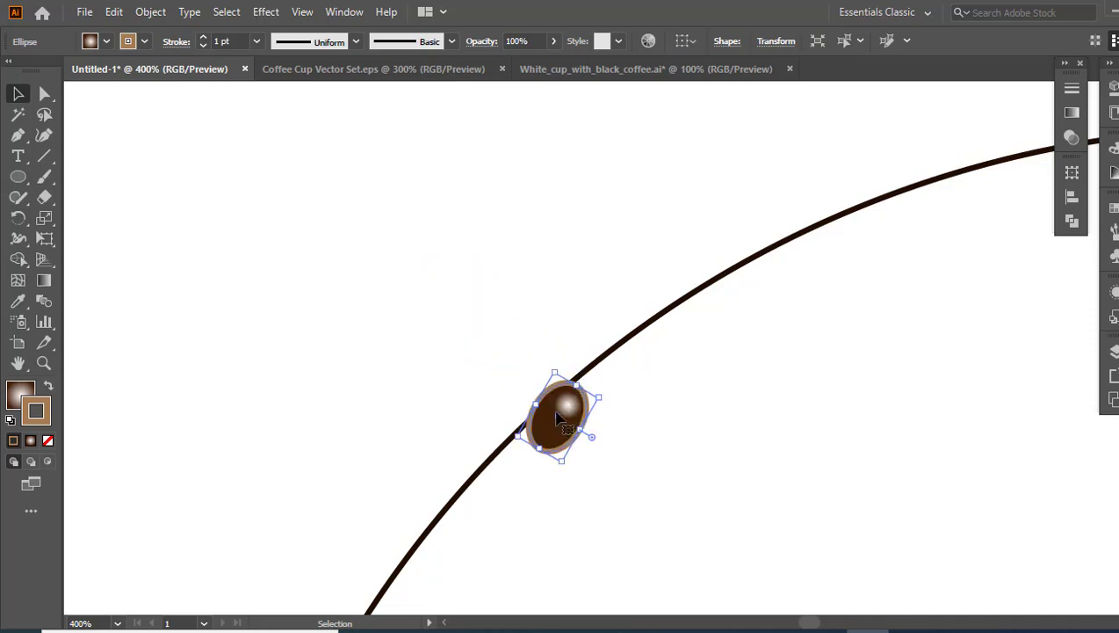
Paste a copy of the oval in front and slide it along the rim
click(114, 12)
click(163, 95)
click(115, 11)
click(173, 132)
mouse_move(564, 435)
mouse_down()
mouse_move(512, 498)
mouse_move(563, 500)
mouse_move(604, 450)
mouse_up()
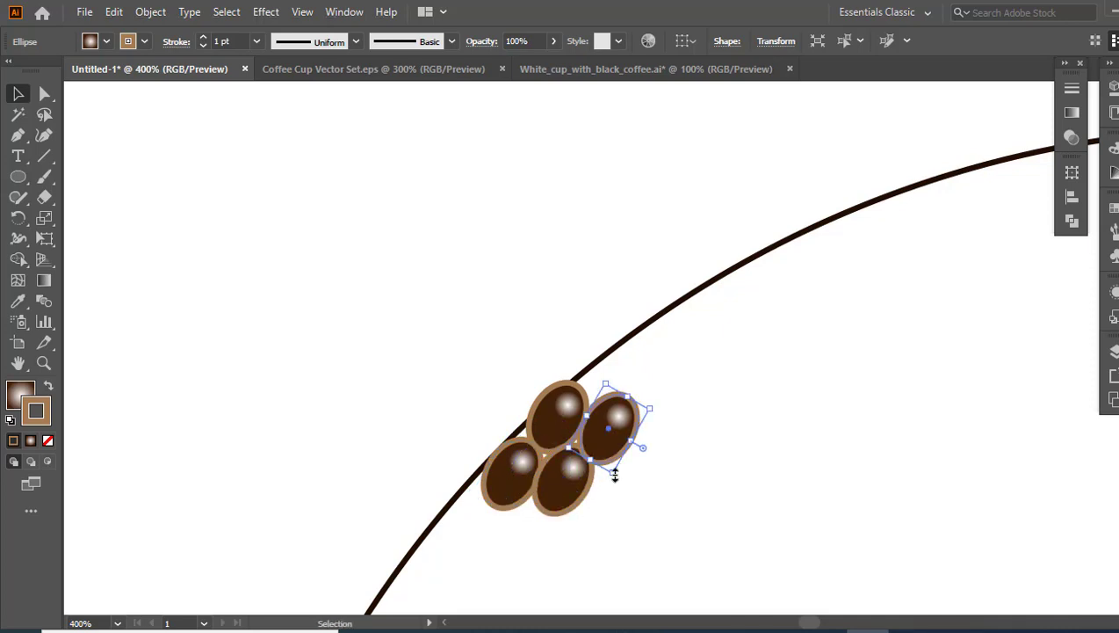
Shrink the fourth bean into a small bubble beside the cluster
mouse_move(613, 475)
mouse_down()
mouse_move(619, 402)
mouse_move(595, 447)
mouse_move(596, 377)
mouse_up()
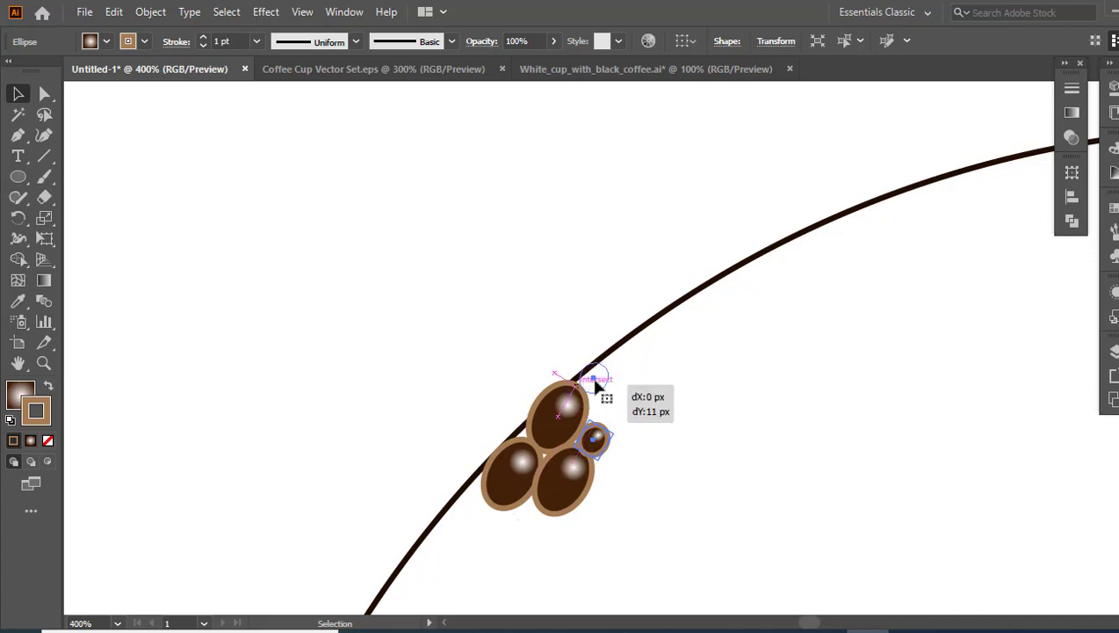
key(z)
alt+click(780, 465)
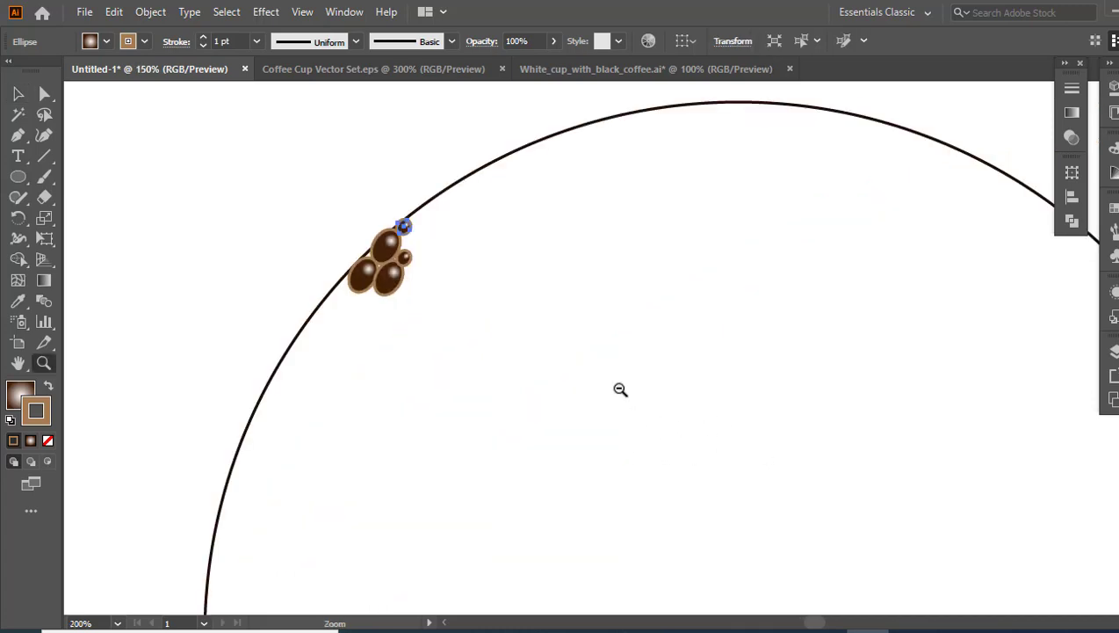
Centre the bean-brushed bubble circle on the coffee so bubbles line the cup's inner rim
alt+click(708, 391)
alt+click(537, 314)
click(498, 280)
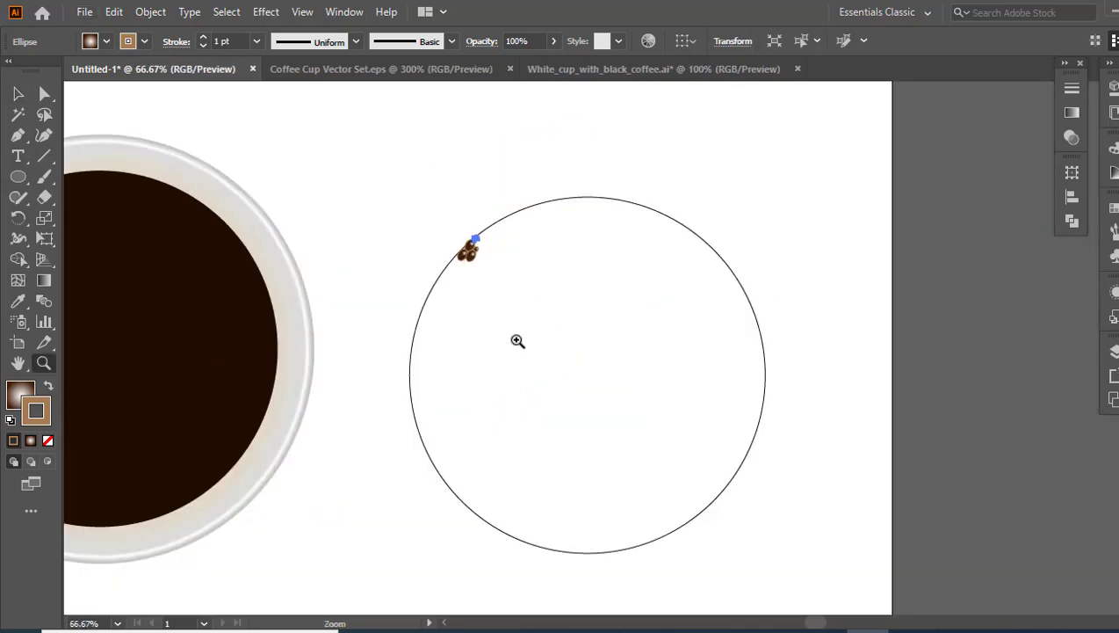
key(v)
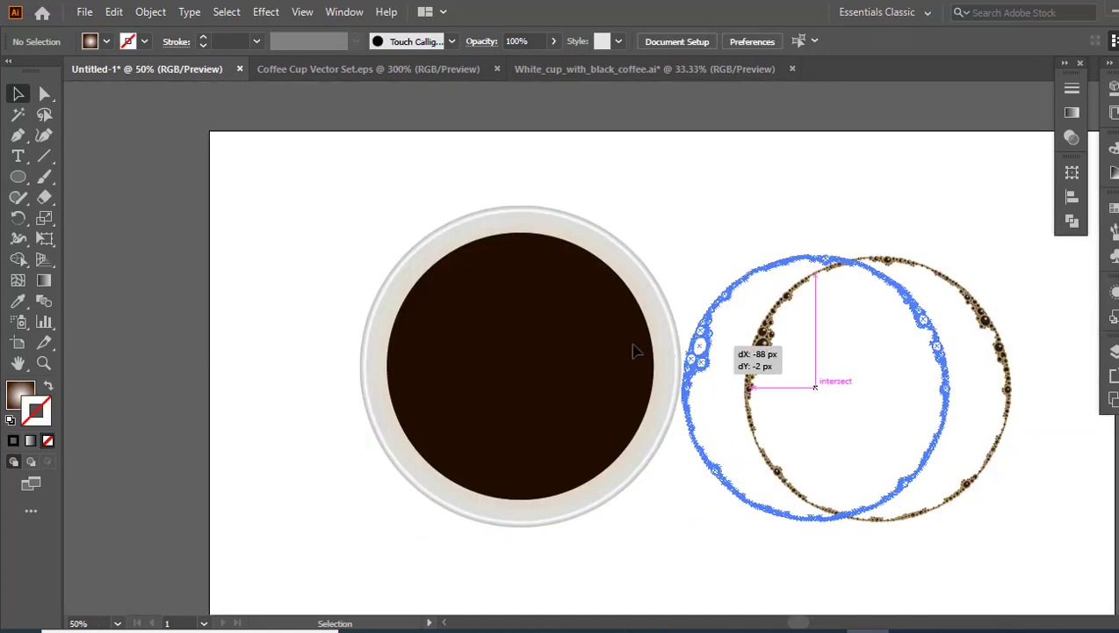
drag(634, 350, 338, 323)
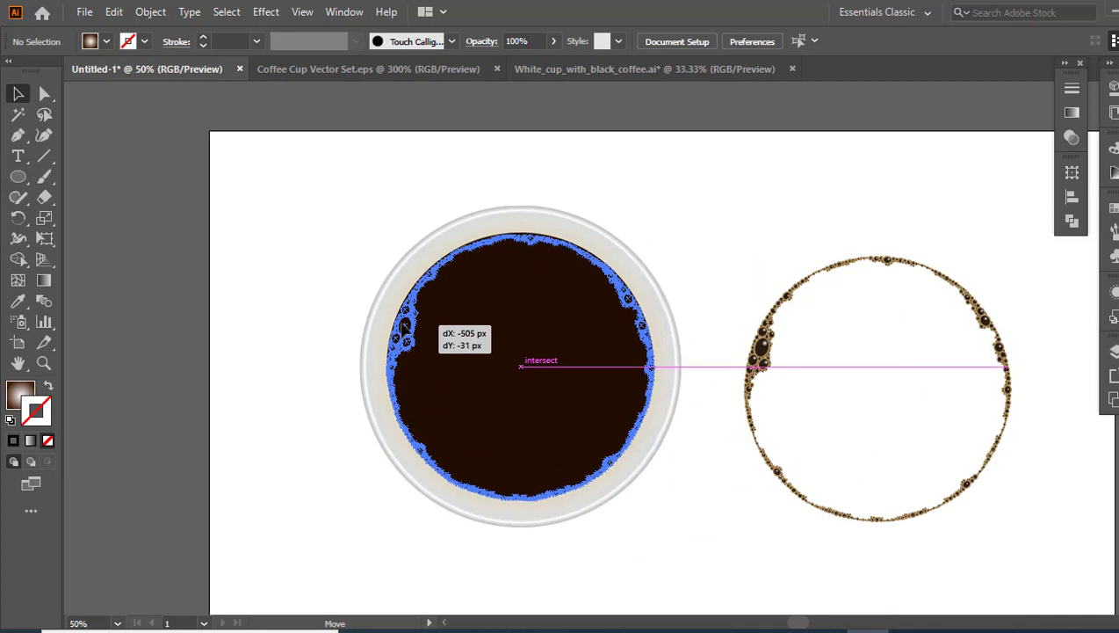
drag(403, 328, 403, 326)
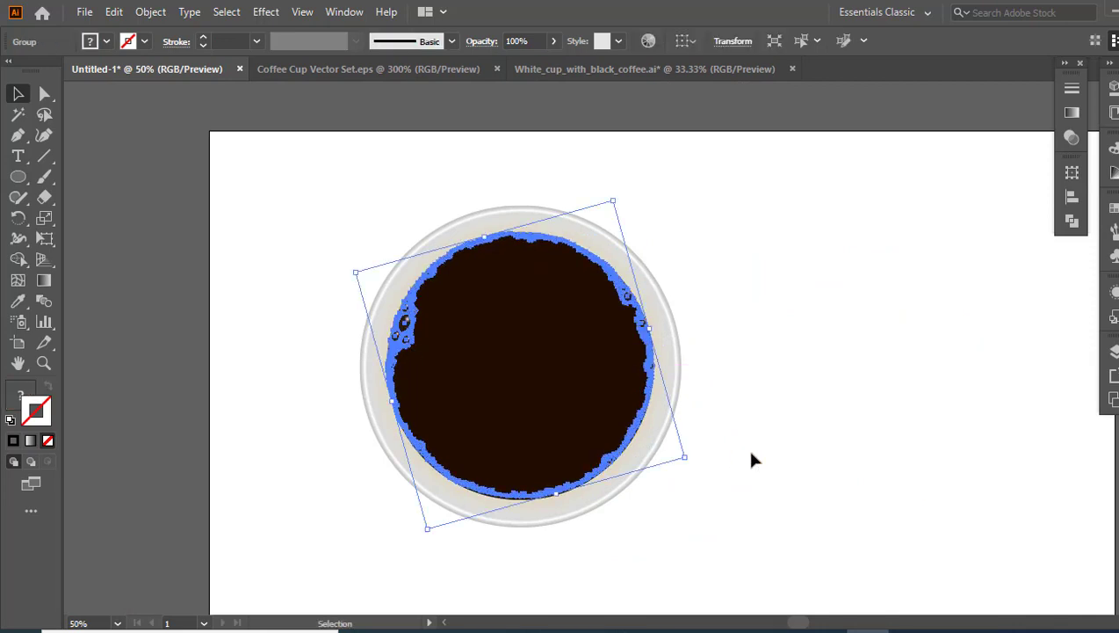
click(746, 446)
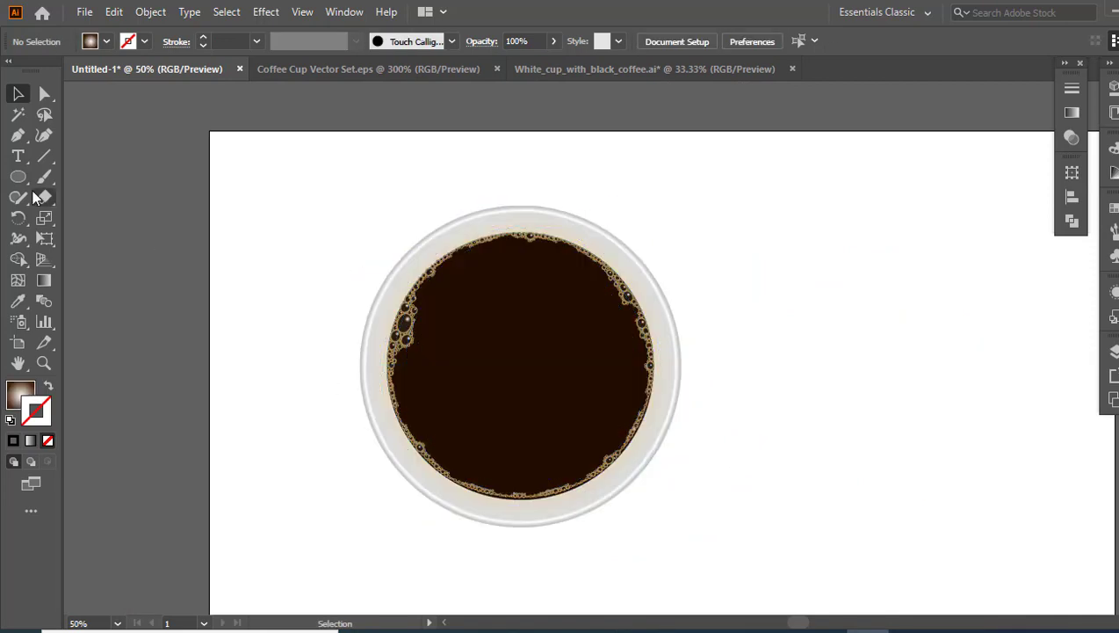
key(l)
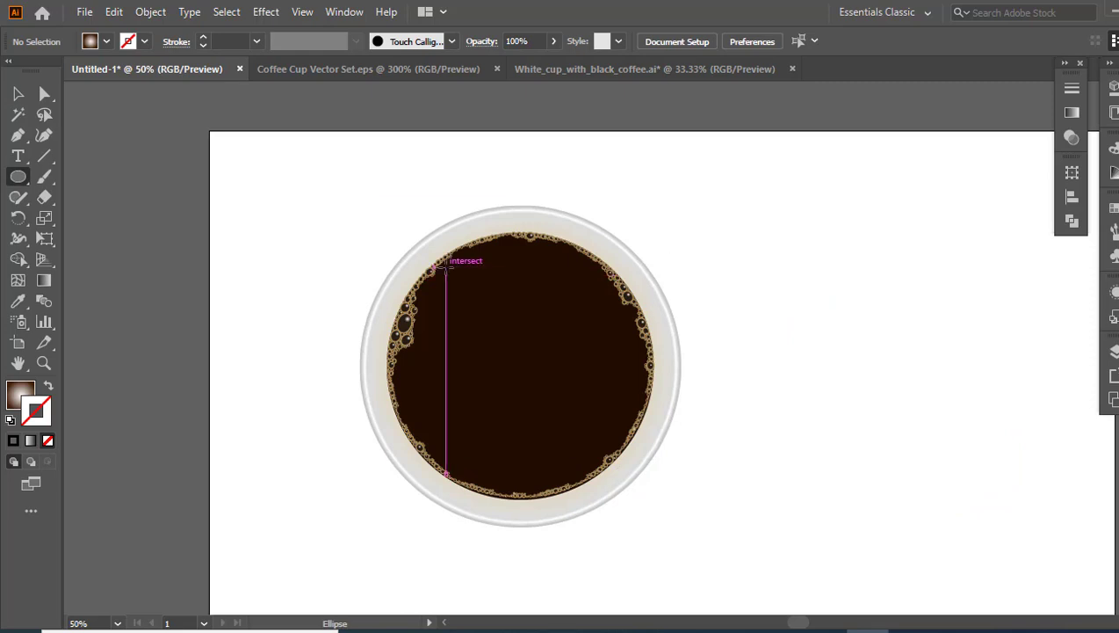
Draw an ellipse, make it wider and taller, and move it beside the cup
drag(450, 262, 627, 416)
key(v)
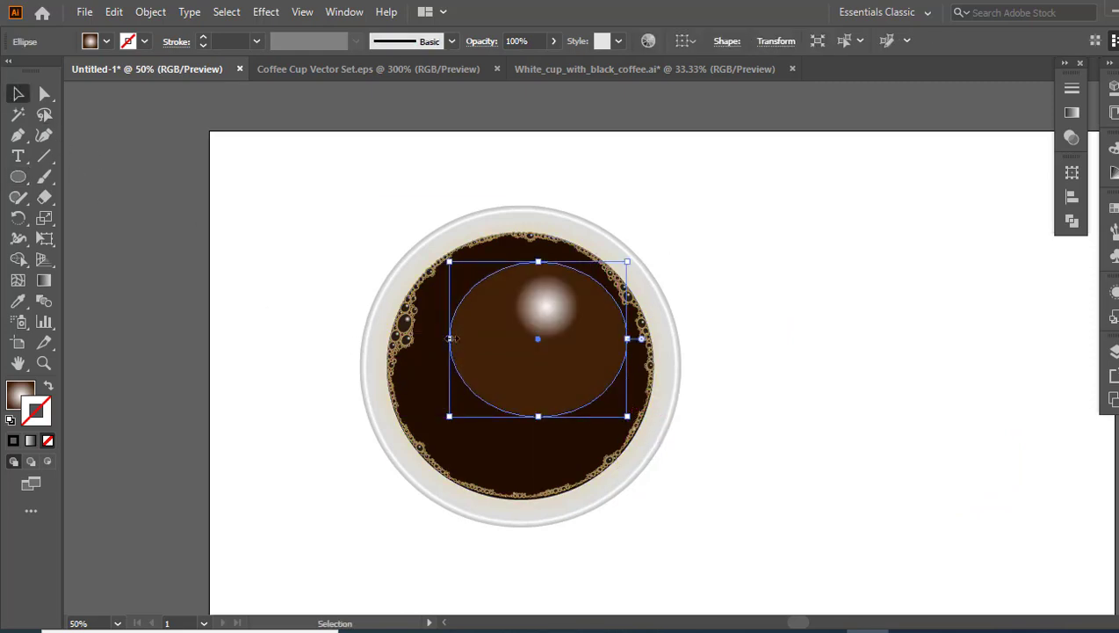
drag(448, 338, 418, 337)
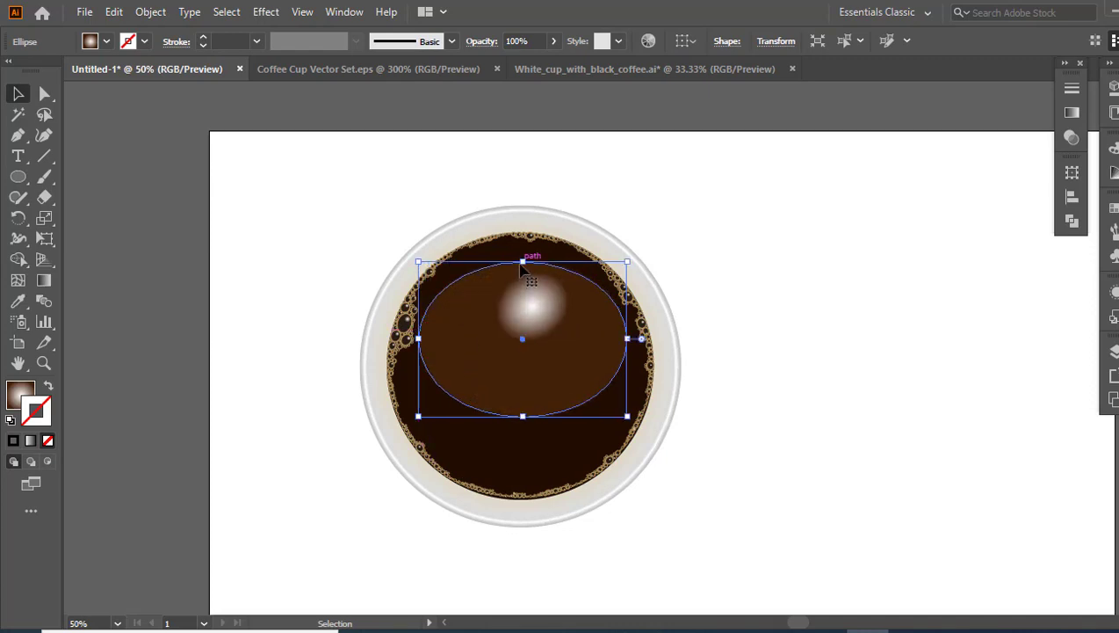
drag(523, 260, 522, 250)
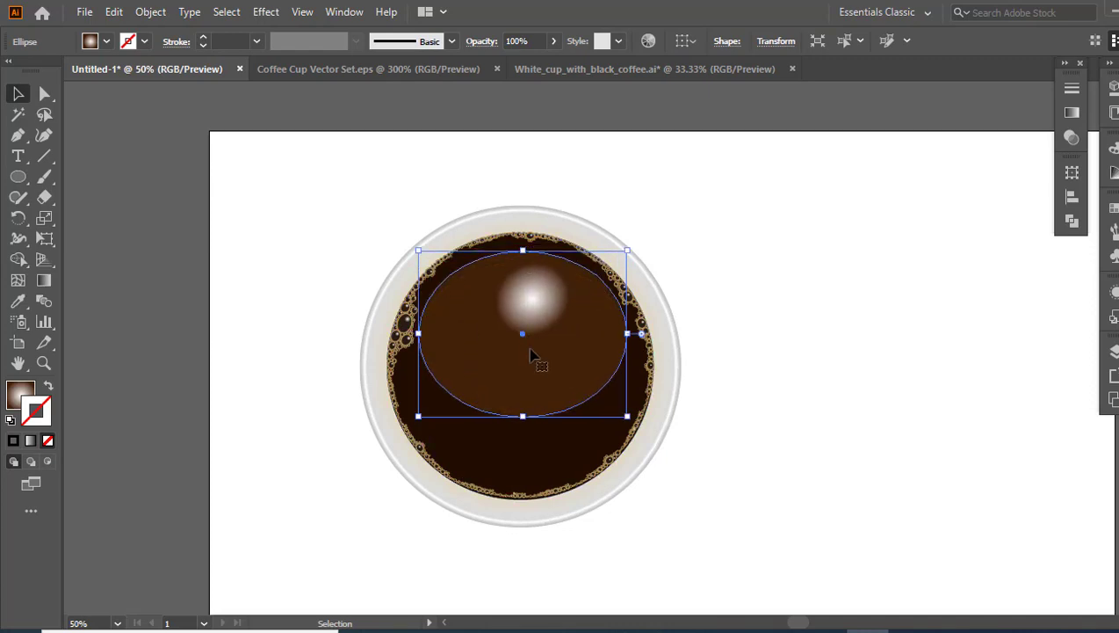
drag(532, 346, 840, 321)
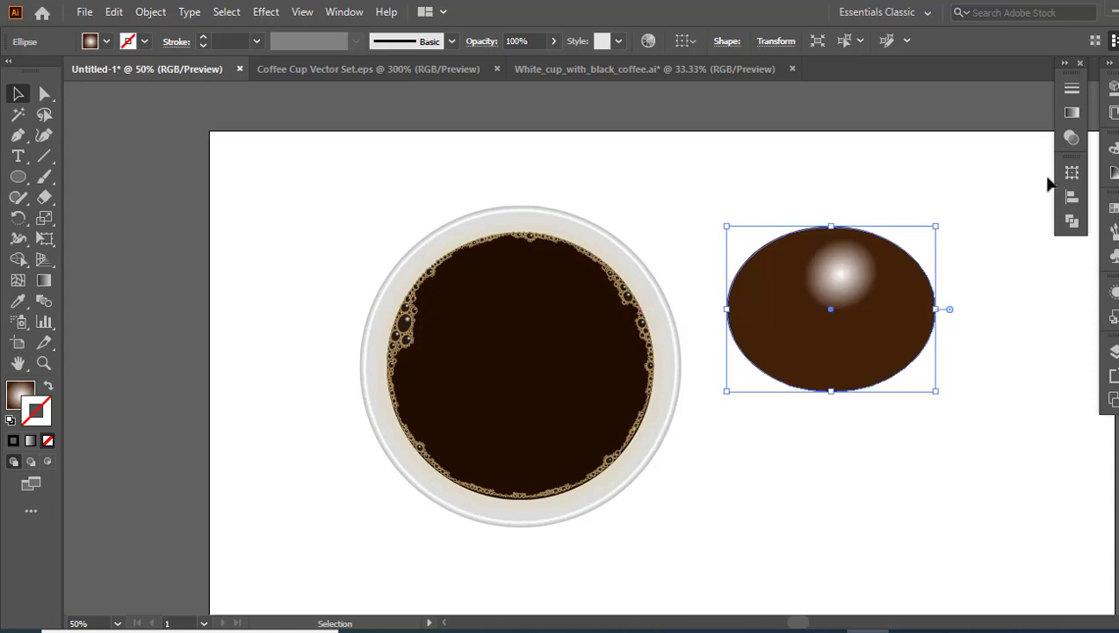
Fill the oval with a white-to-black gradient and remove its stroke
click(1072, 115)
click(821, 211)
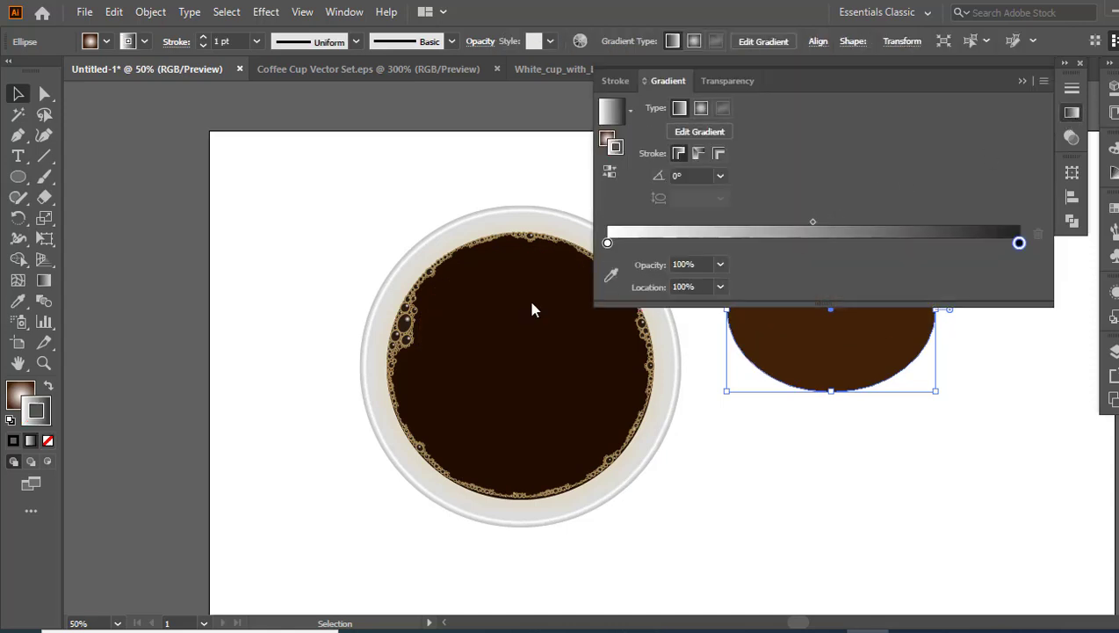
click(49, 387)
click(48, 440)
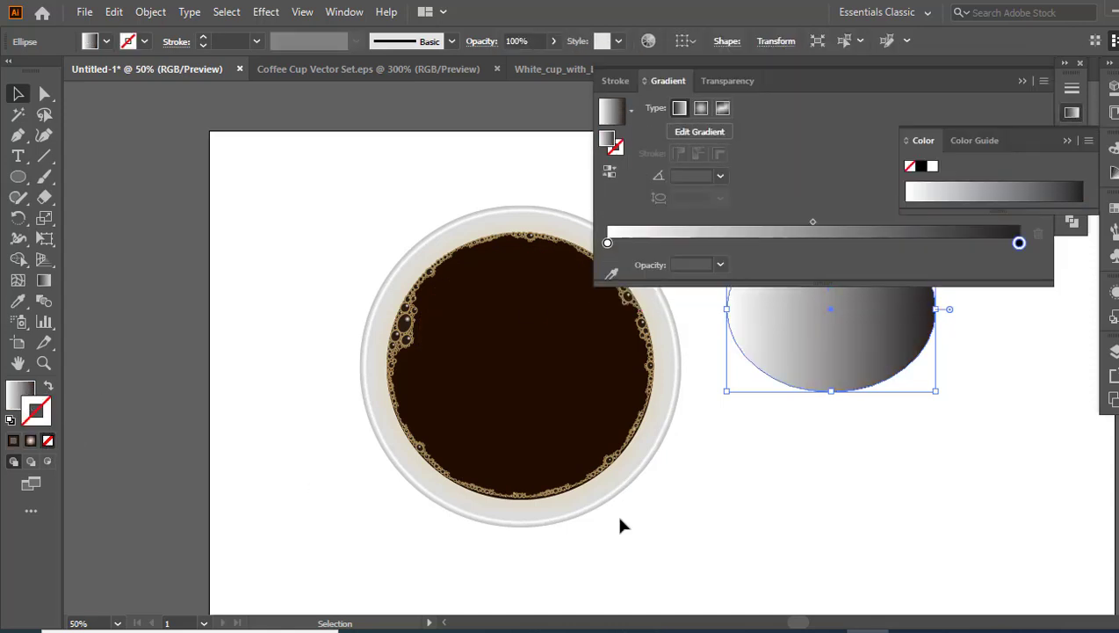
click(1022, 83)
click(1067, 141)
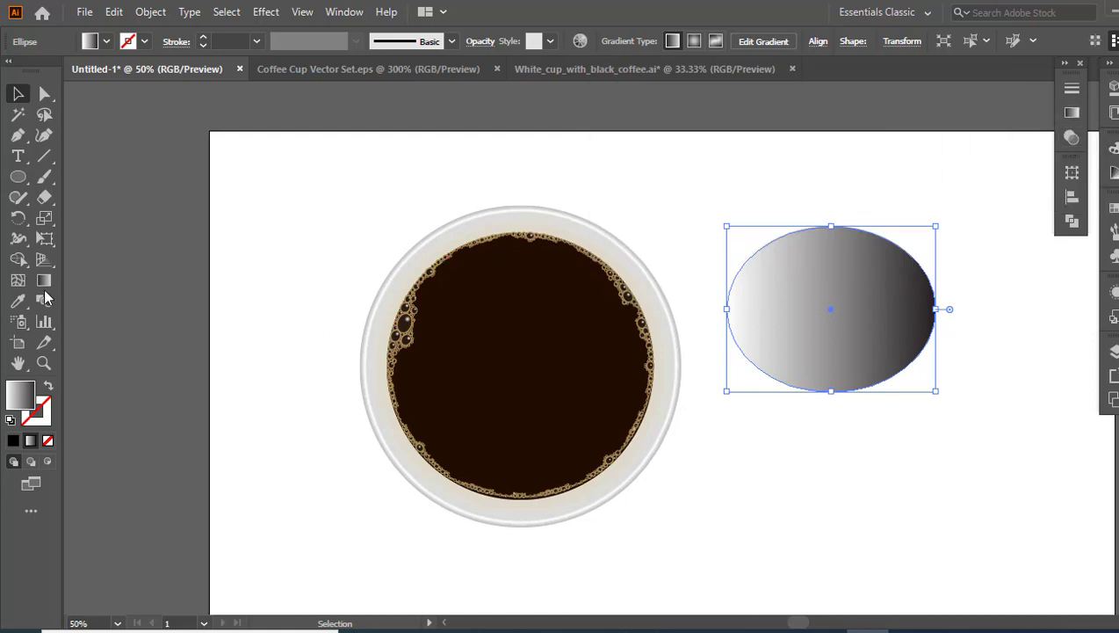
Run the oval's gradient vertically, white at the top darkening to grey below
key(g)
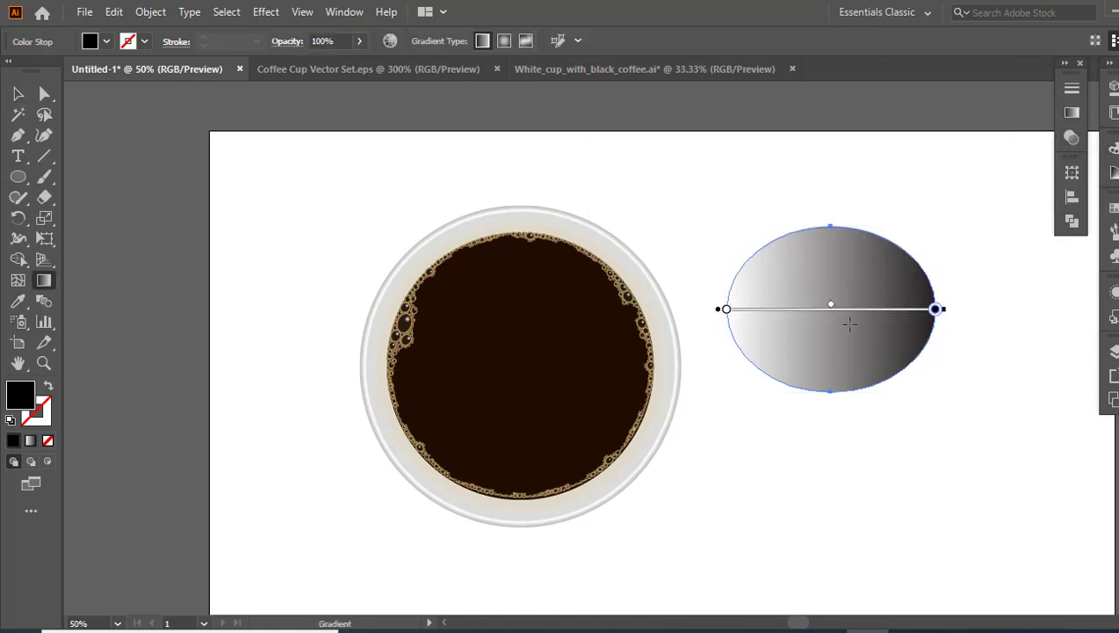
drag(853, 227, 852, 414)
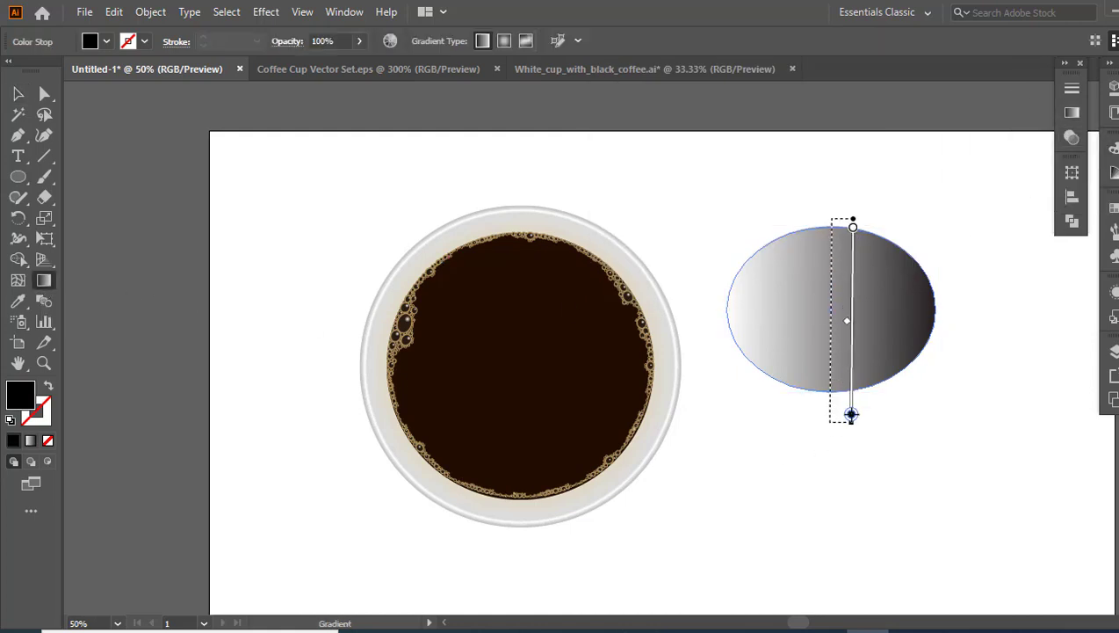
drag(833, 300, 831, 331)
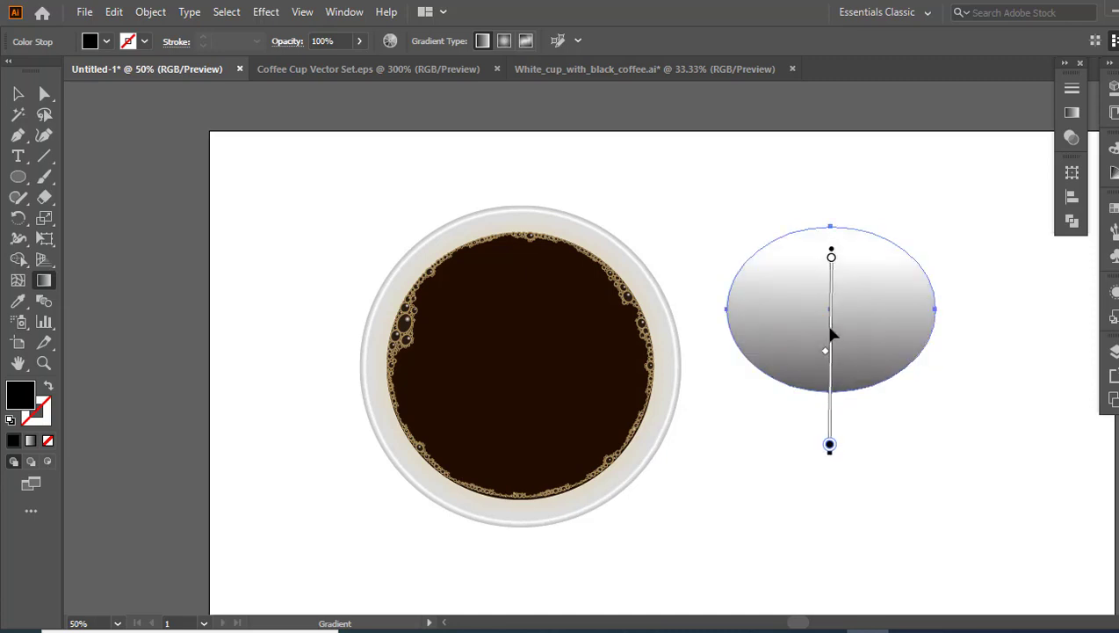
drag(826, 338, 826, 324)
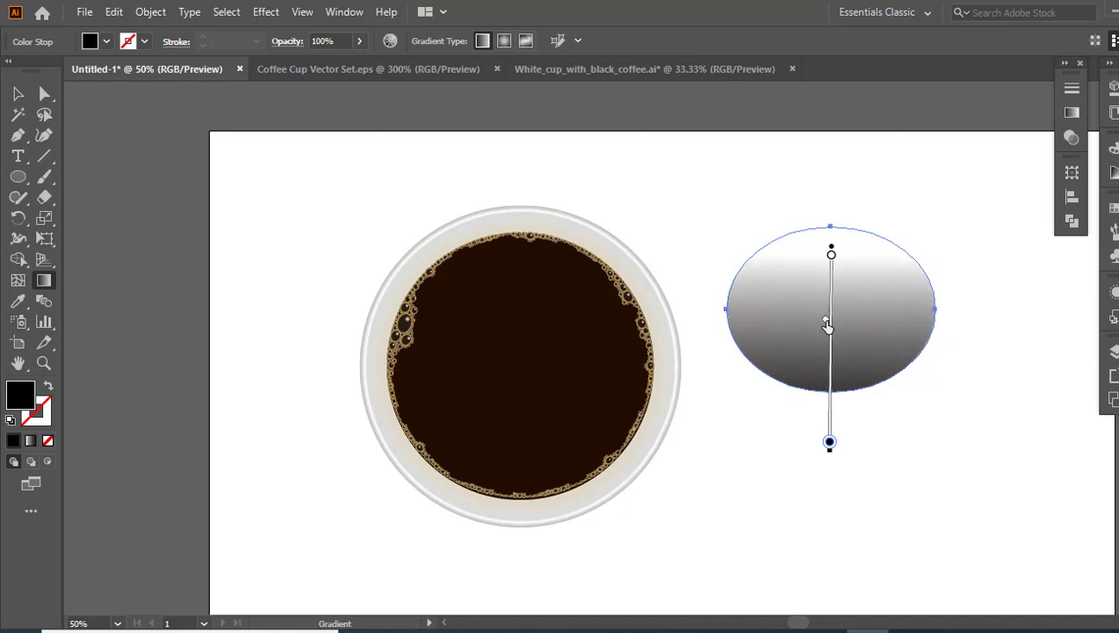
click(18, 94)
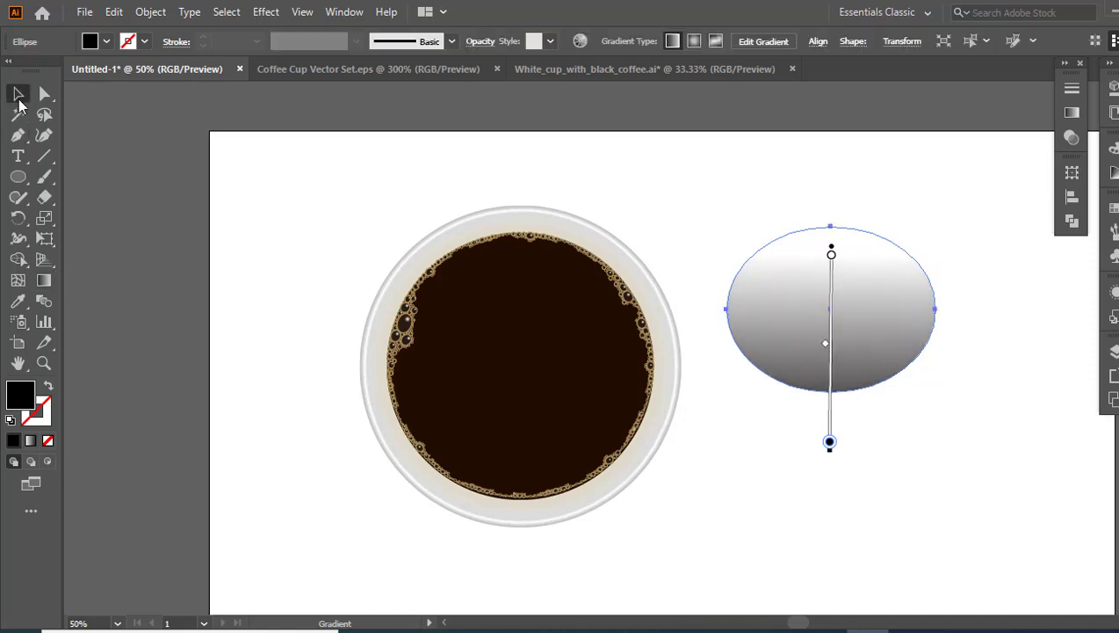
click(1071, 138)
click(927, 109)
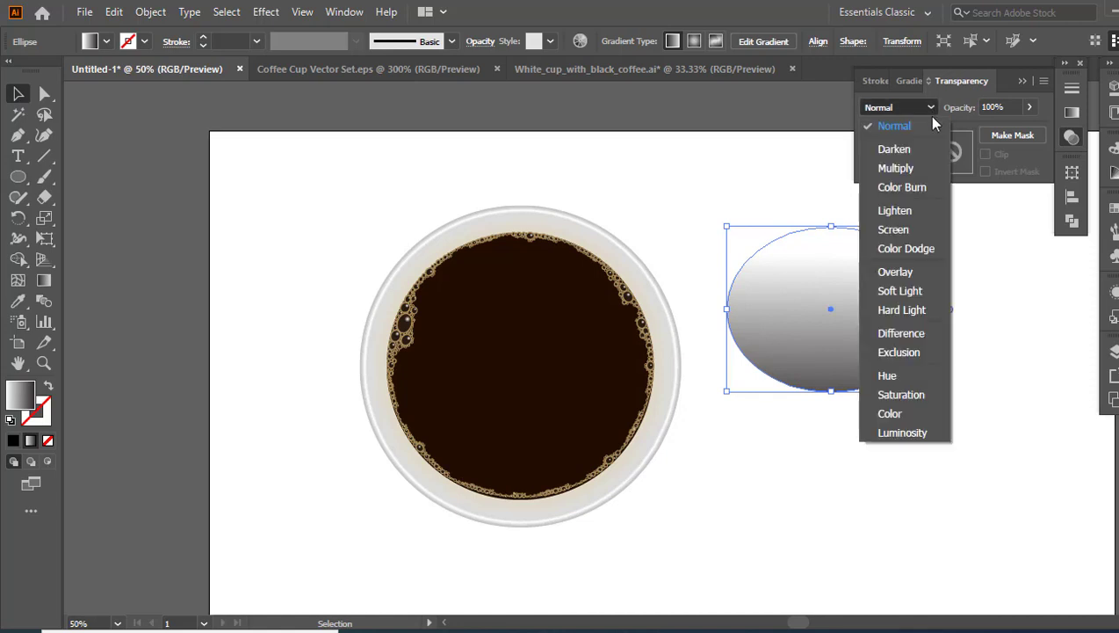
Set the oval to Screen blend at 82% opacity, place it over the upper coffee, and shift its gradient up
click(913, 230)
click(1028, 107)
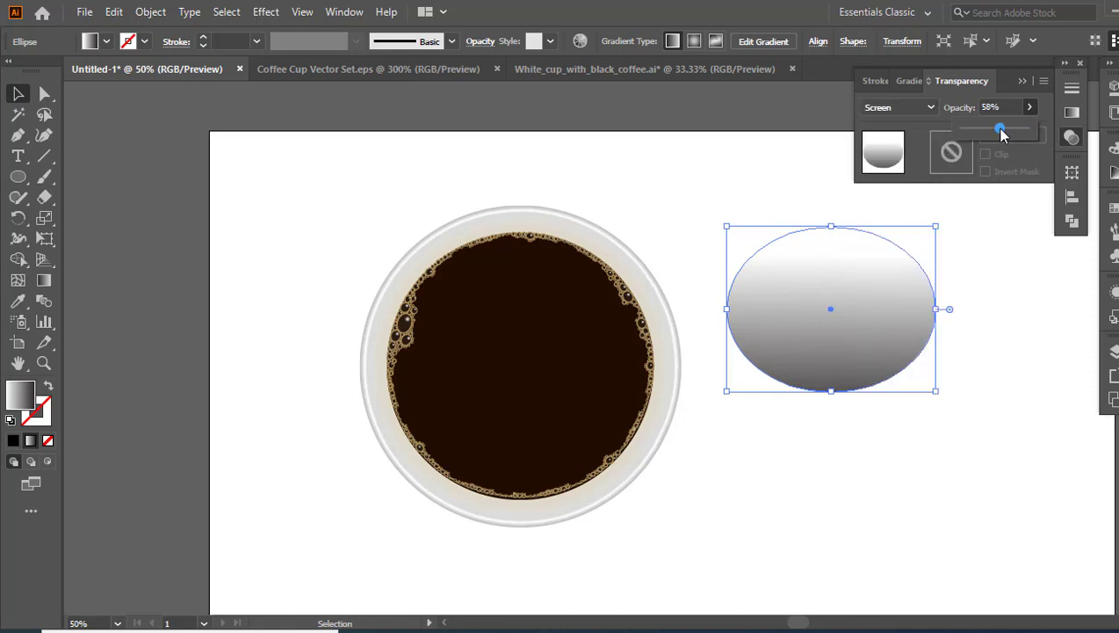
drag(1003, 131, 1018, 132)
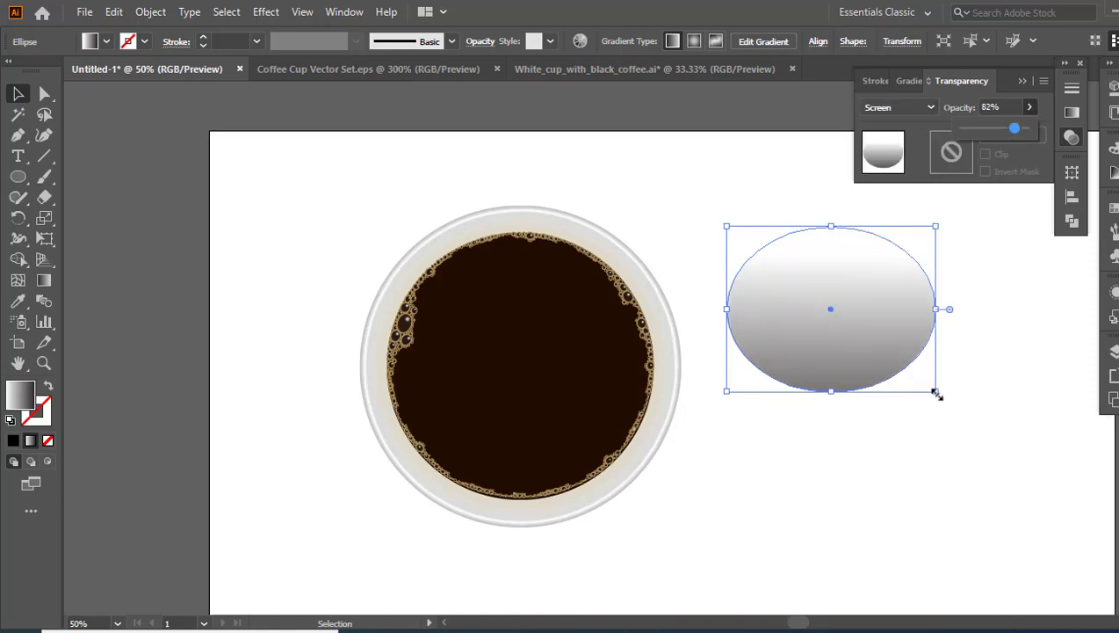
mouse_move(833, 334)
mouse_down()
mouse_move(567, 379)
mouse_move(567, 369)
mouse_up()
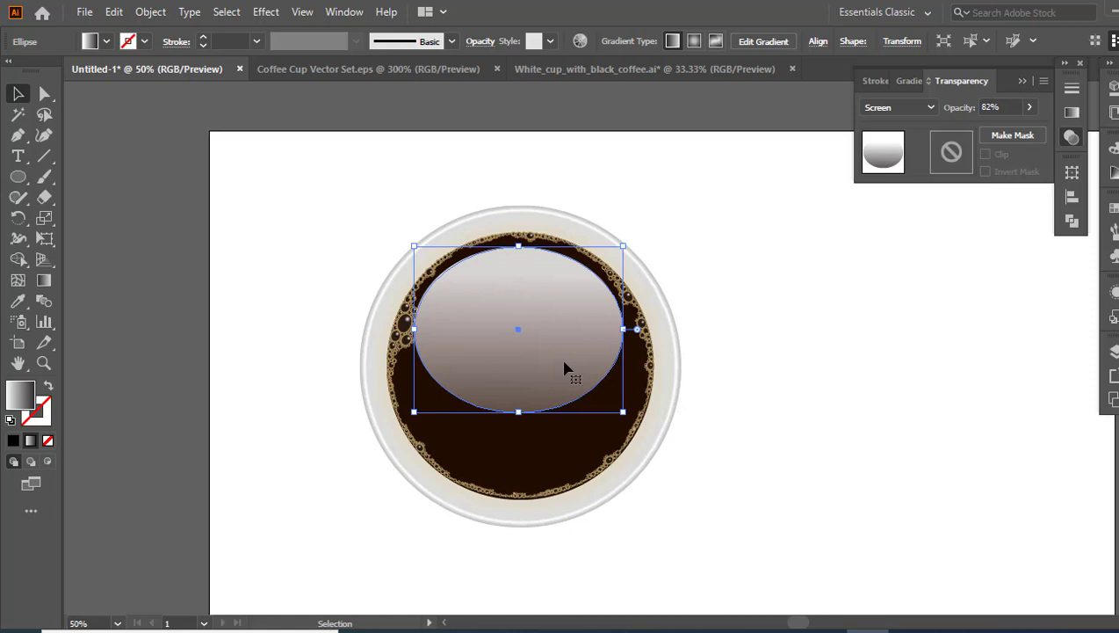
click(44, 280)
drag(521, 317, 527, 236)
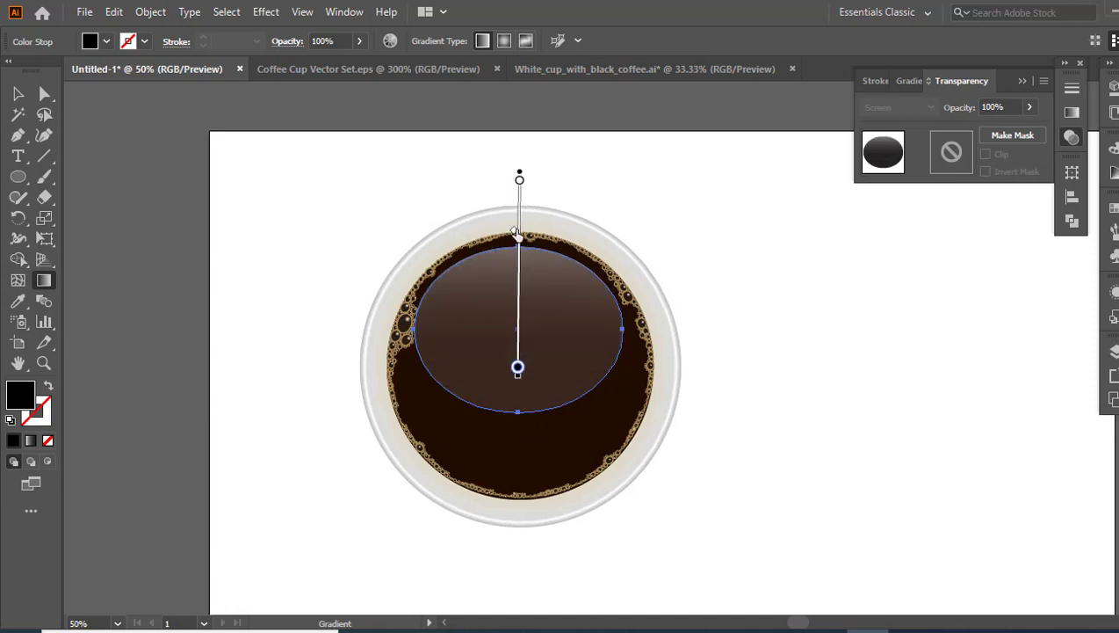
Make the right gradient stop black and move the midpoint to about 37%
click(1072, 111)
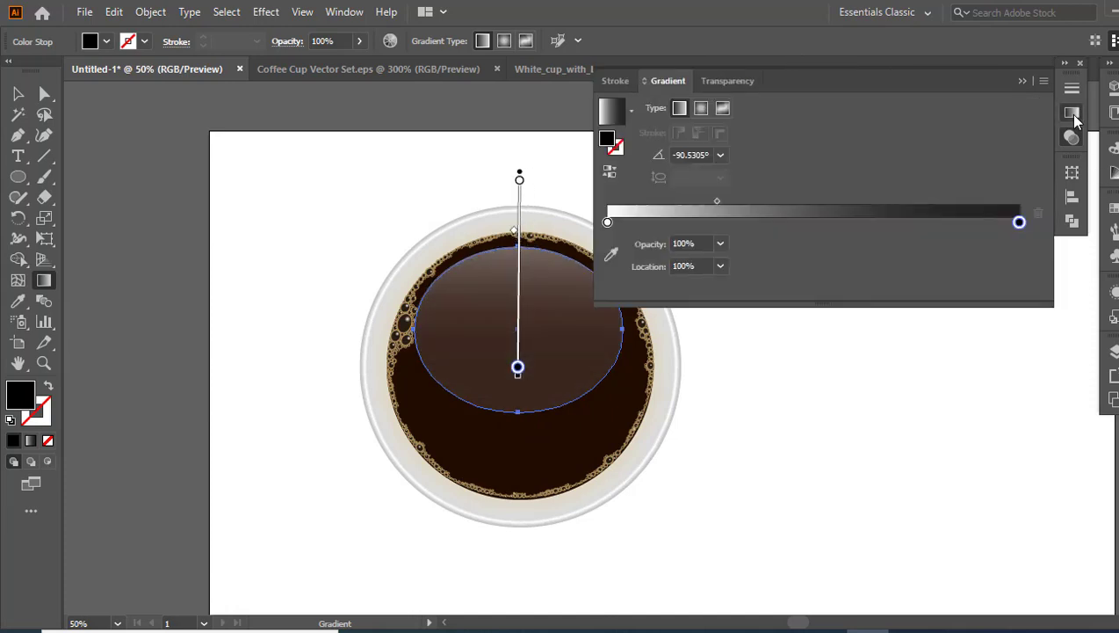
double_click(1019, 223)
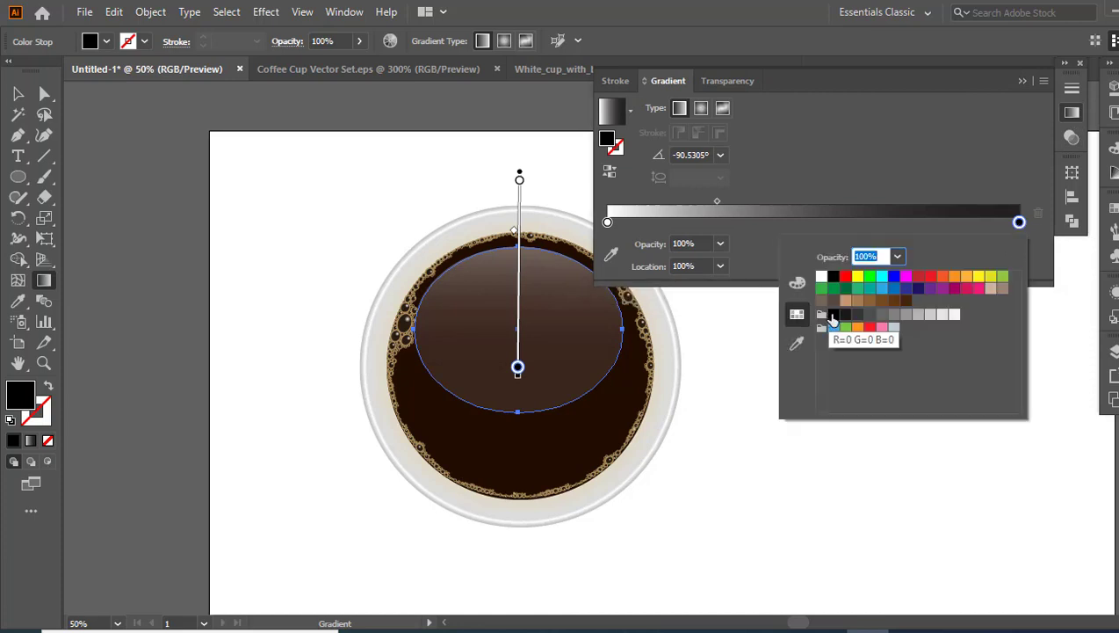
click(833, 316)
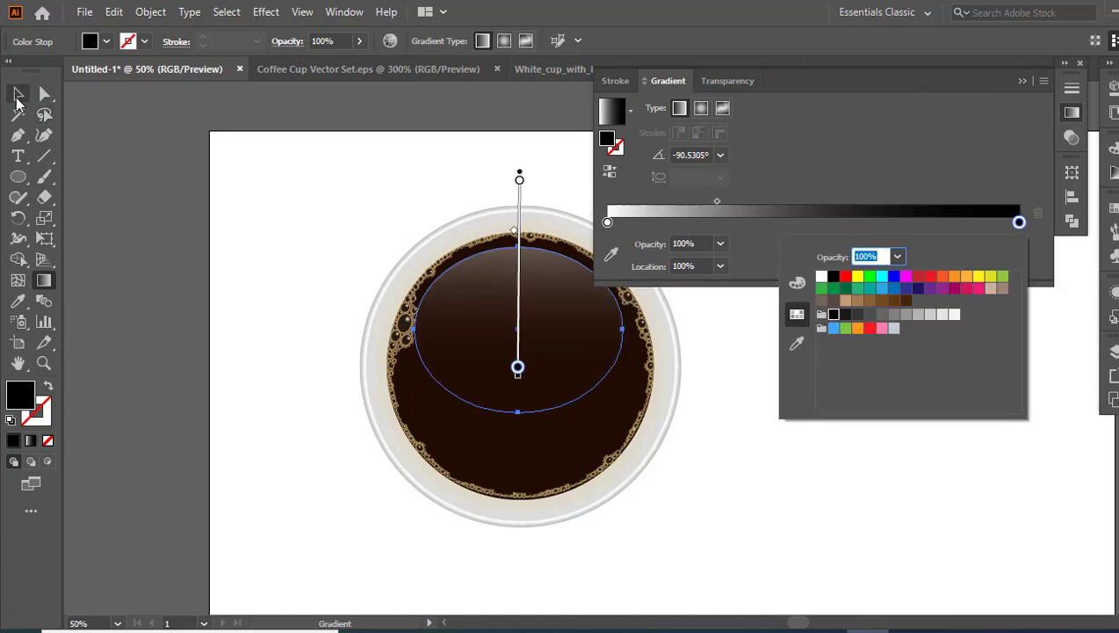
click(756, 206)
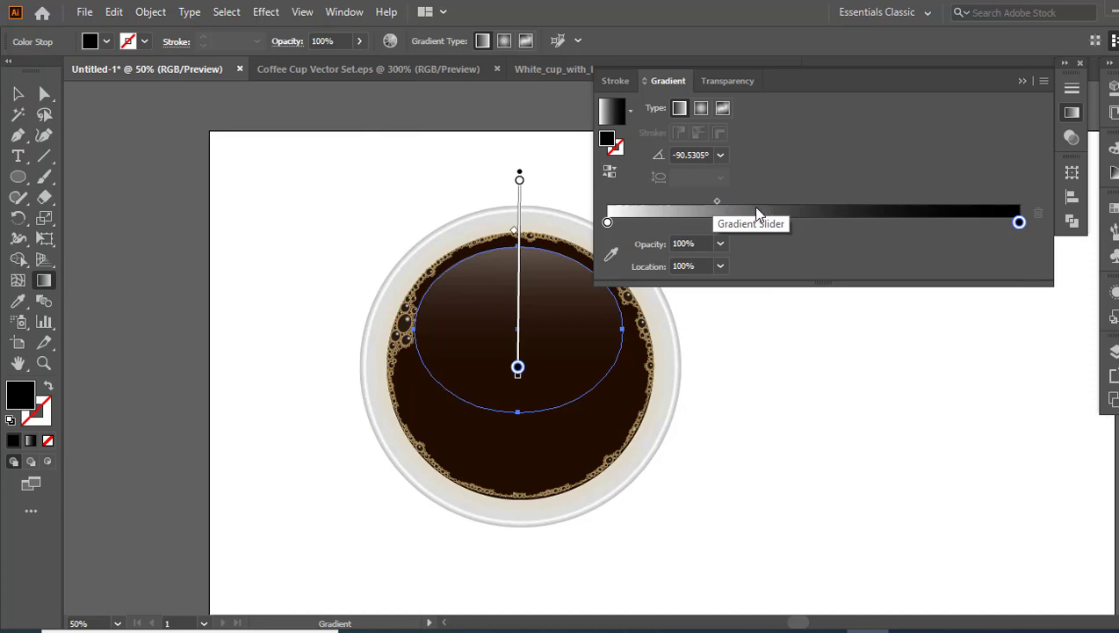
drag(717, 202, 757, 202)
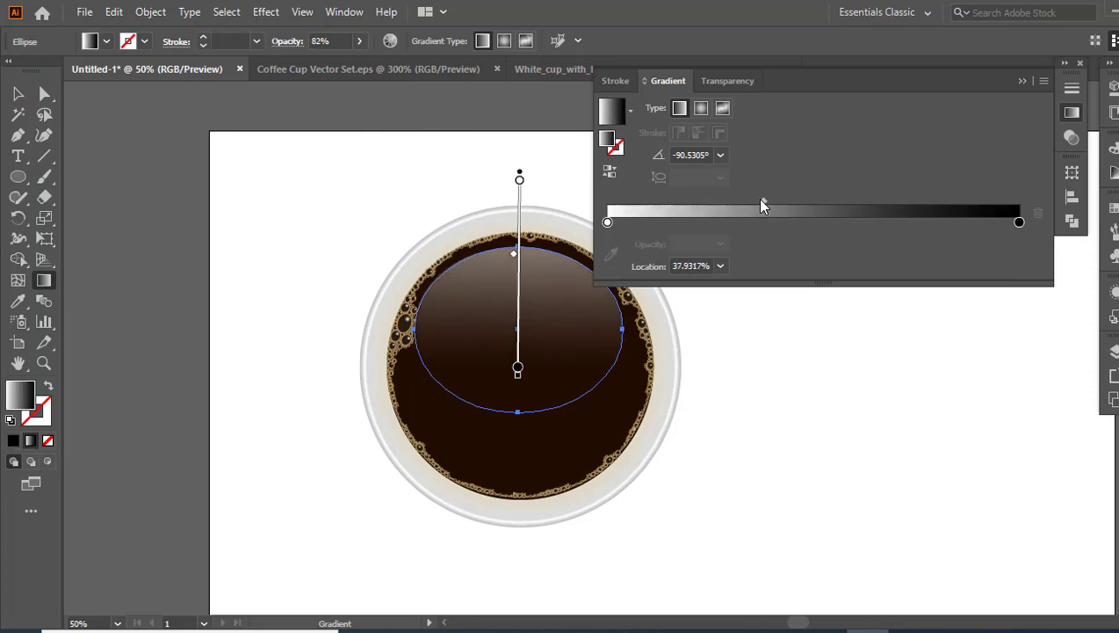
click(1022, 81)
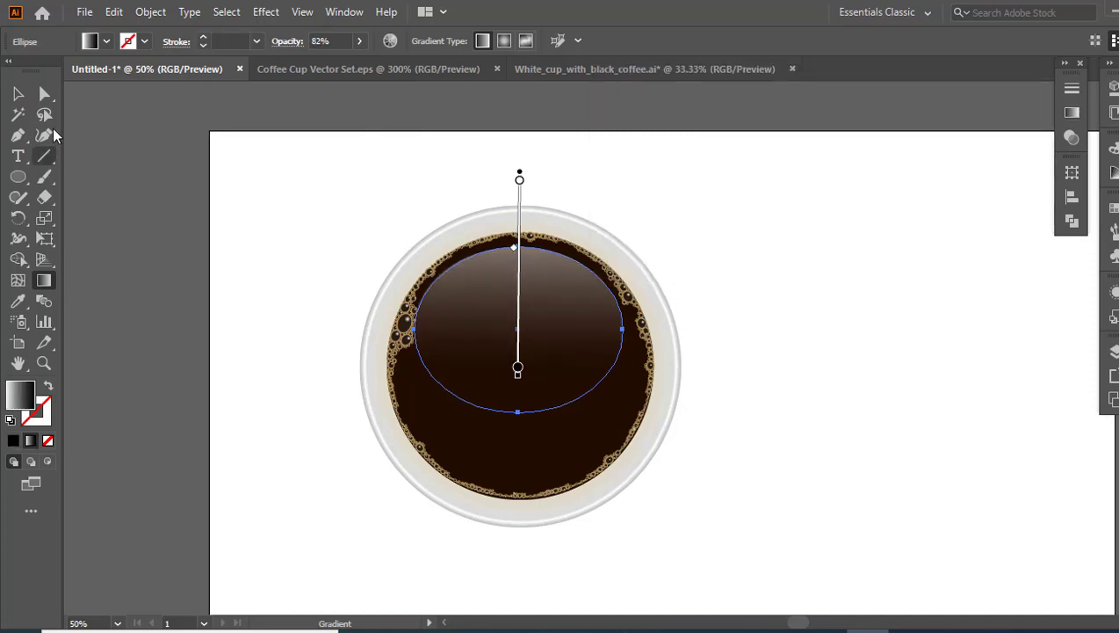
click(18, 93)
click(236, 184)
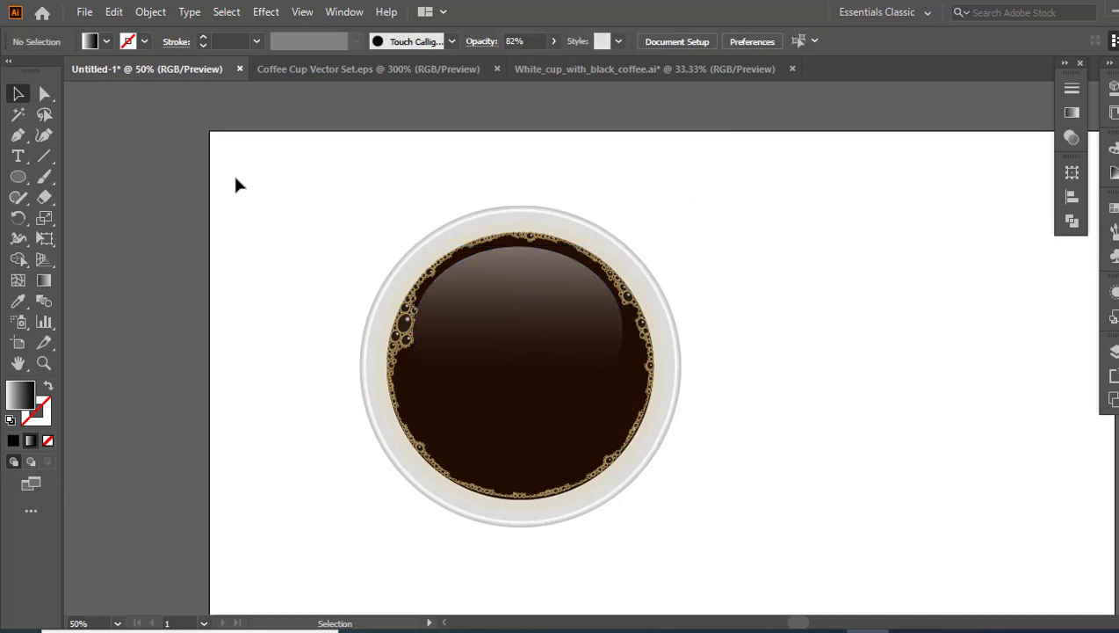
Stretch the highlight ellipse's left side outward across the coffee
click(432, 350)
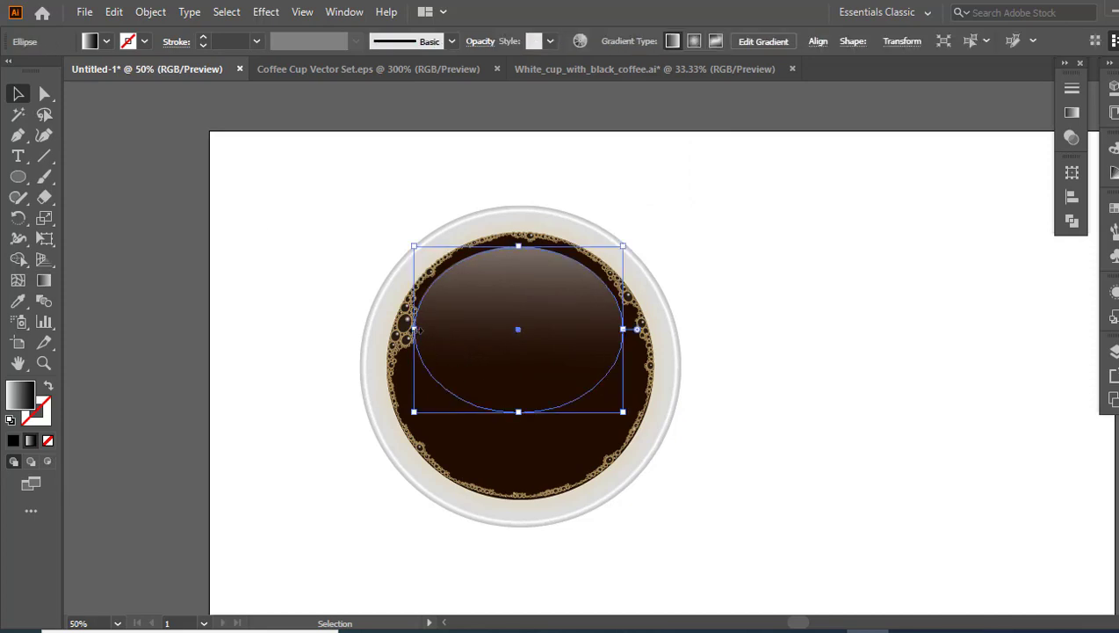
drag(412, 330, 421, 330)
click(741, 447)
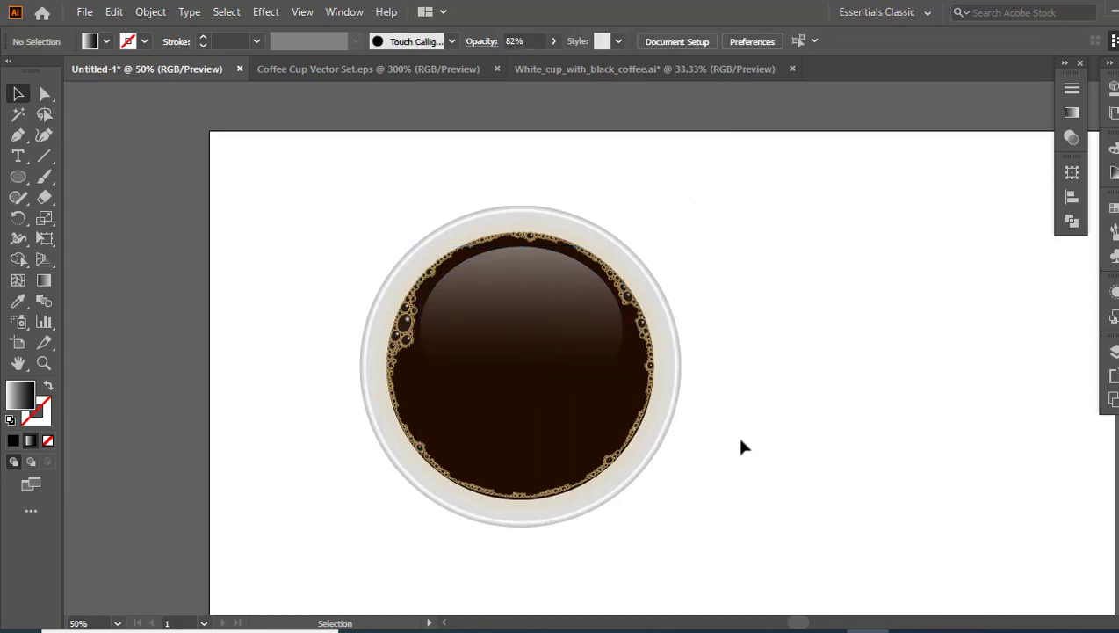
Check the coffee circle's dark brown #190901 fill in the Color Picker and keep it
click(622, 422)
double_click(22, 395)
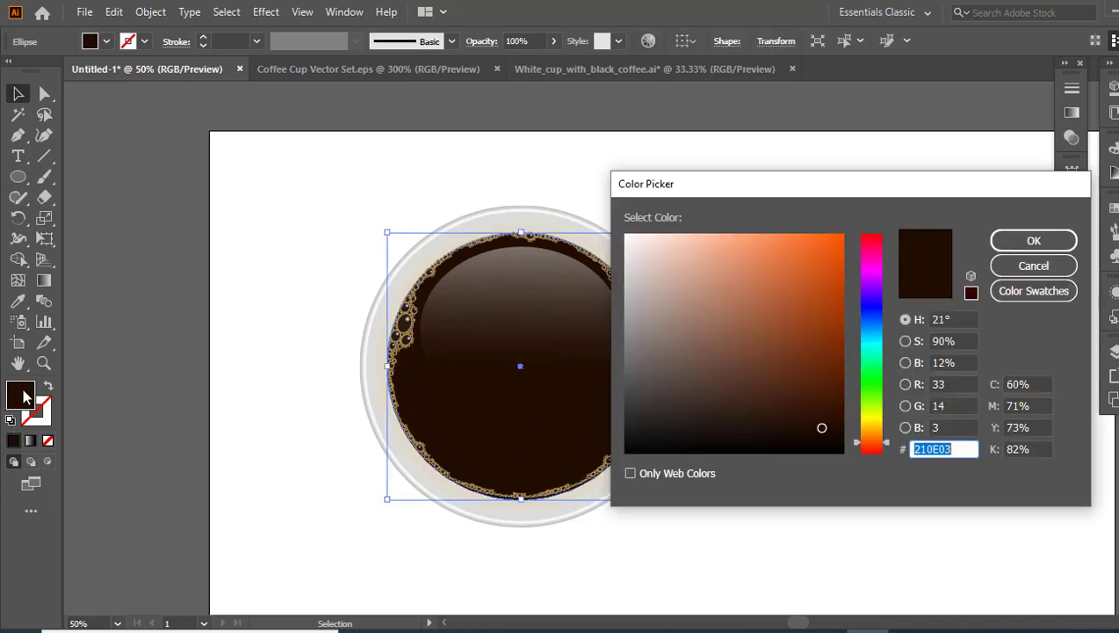
click(1058, 242)
click(874, 389)
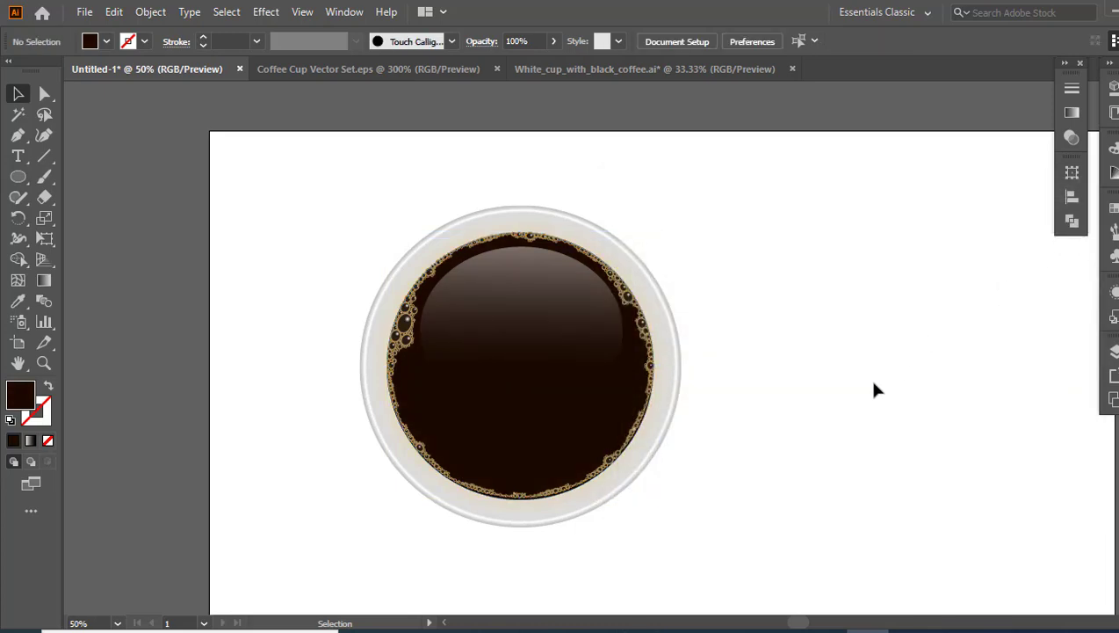
Copy the coffee circle, Paste in Back, and move the copy beside the cup
click(527, 332)
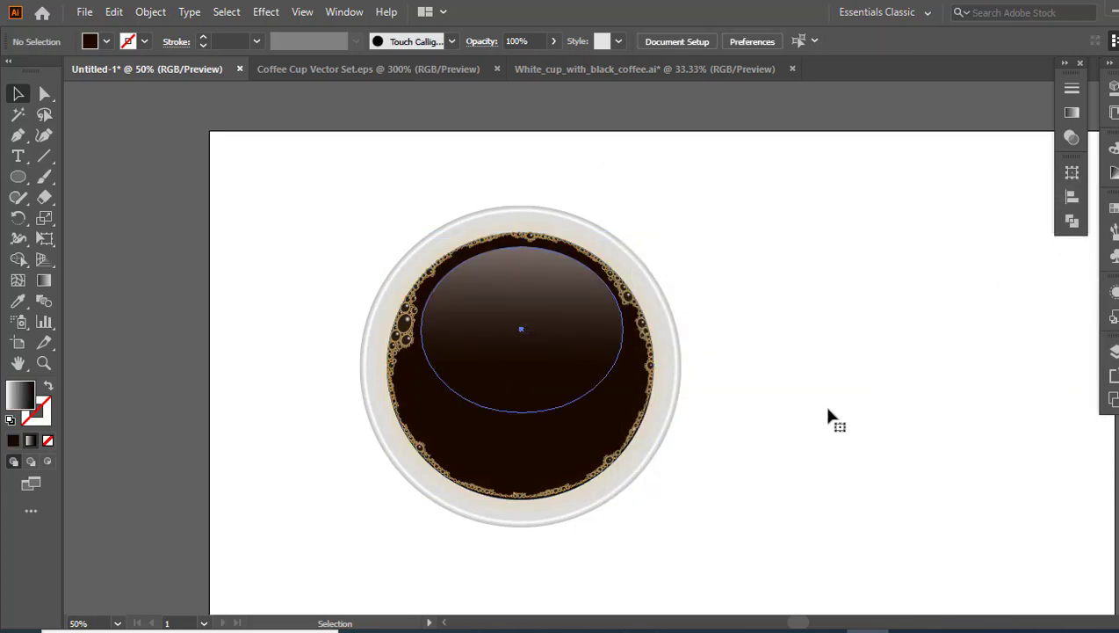
click(616, 408)
click(114, 11)
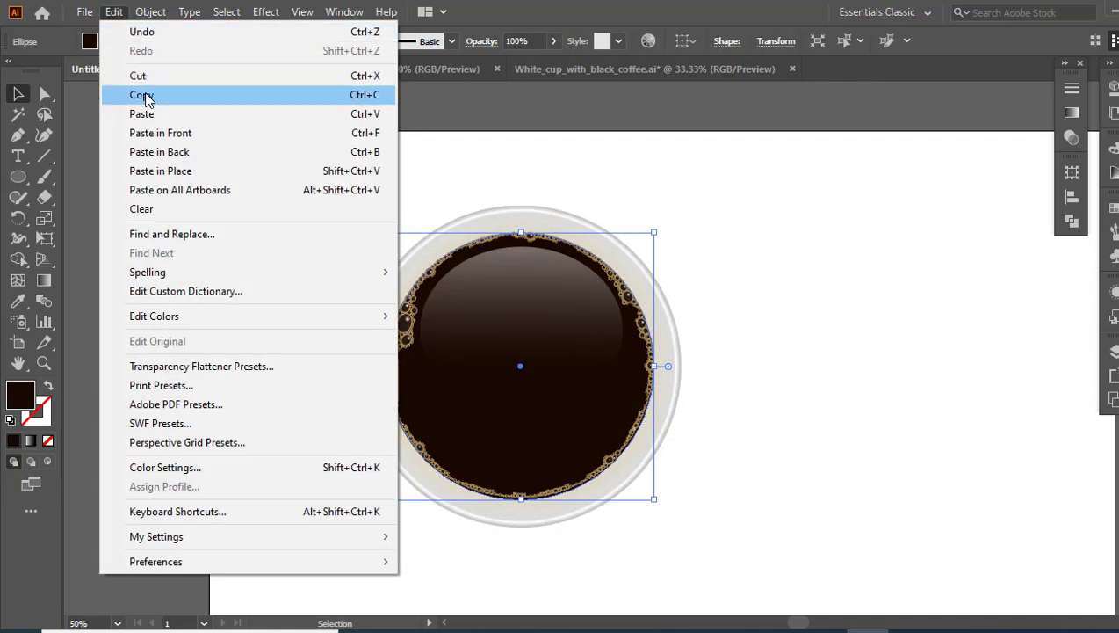
click(144, 95)
click(114, 11)
click(216, 151)
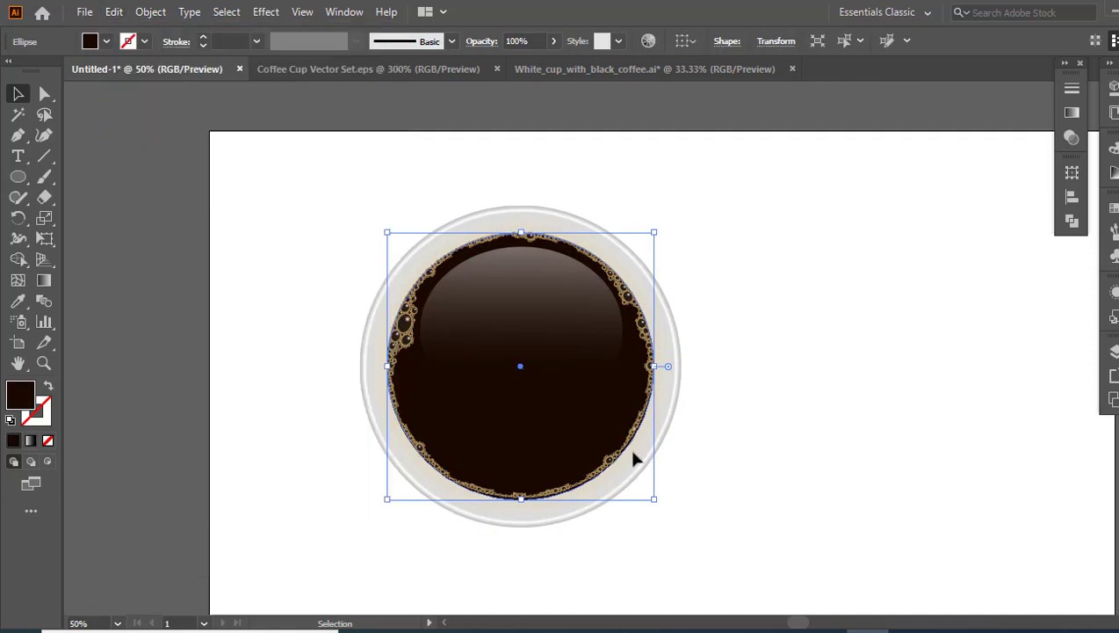
drag(562, 427, 901, 417)
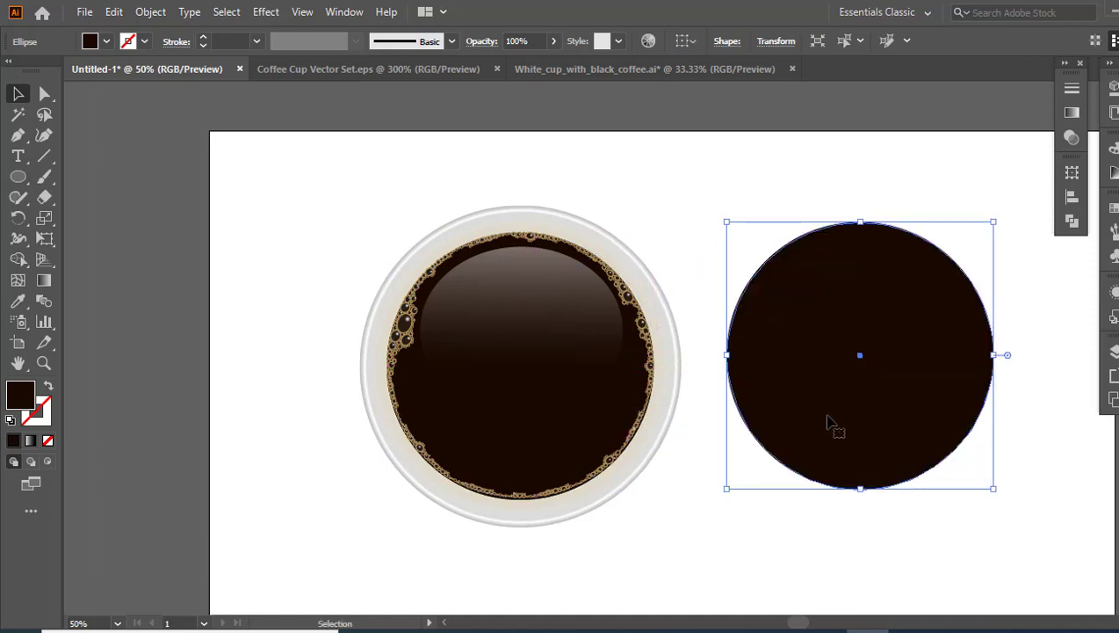
Make an upward-offset duplicate and apply Pathfinder Minus Front to leave a crescent
drag(831, 424, 836, 408)
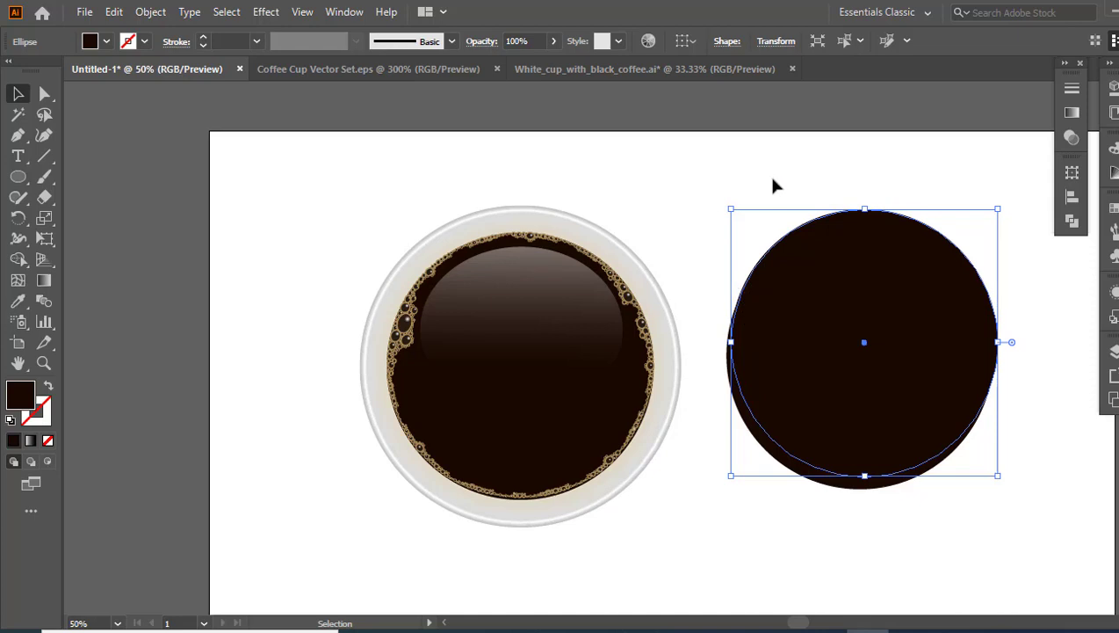
drag(774, 183, 898, 321)
click(1071, 222)
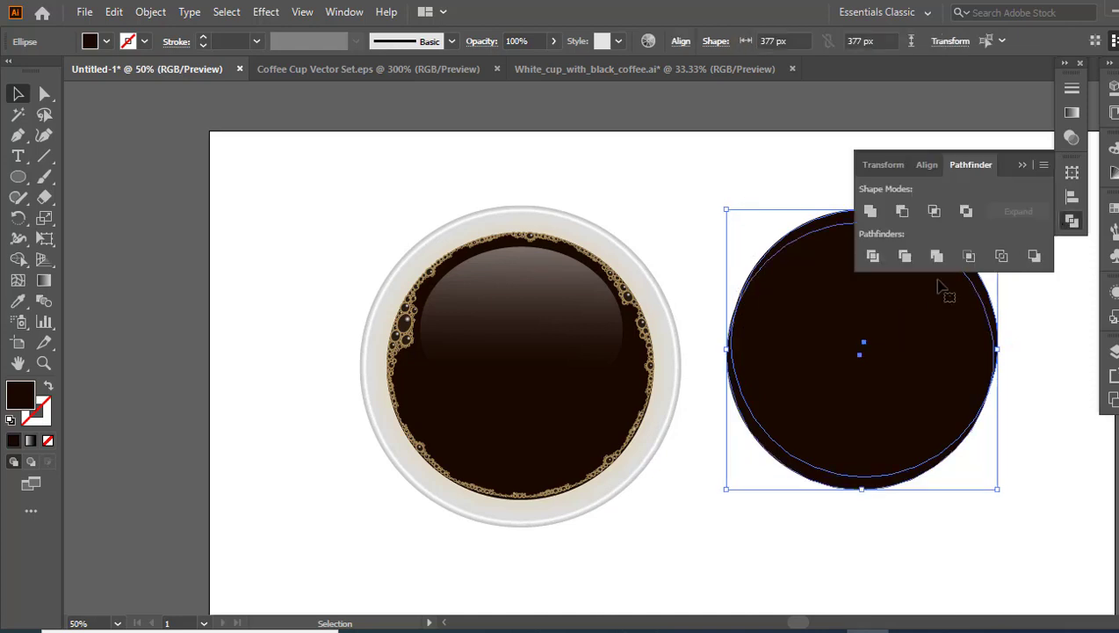
click(902, 211)
Fill the crescent white and fit it along the coffee's lower edge
click(1109, 205)
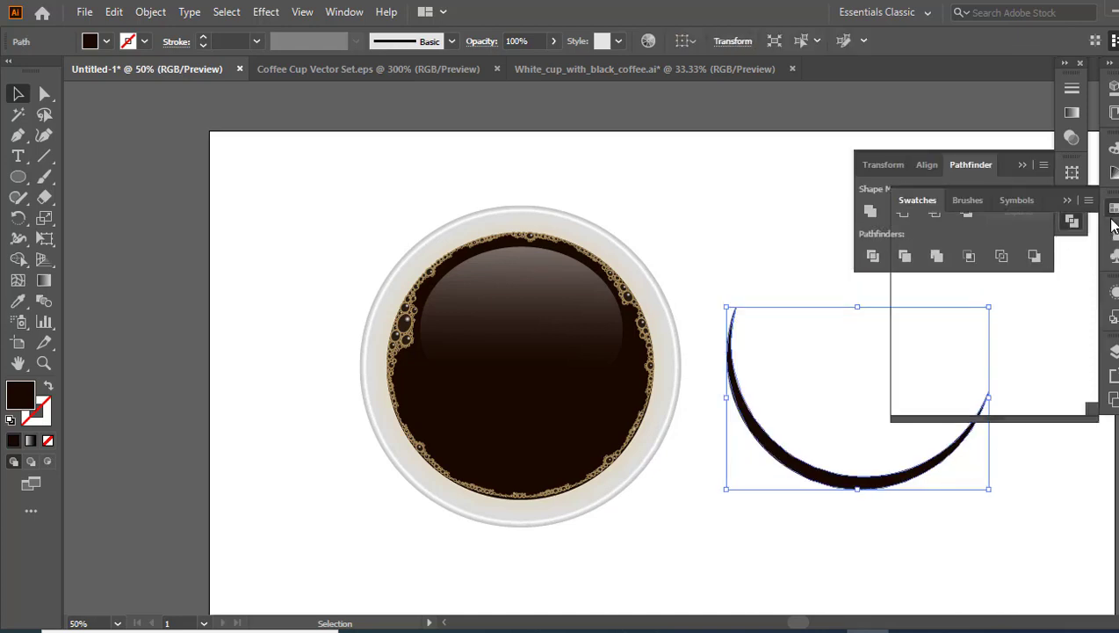
click(925, 255)
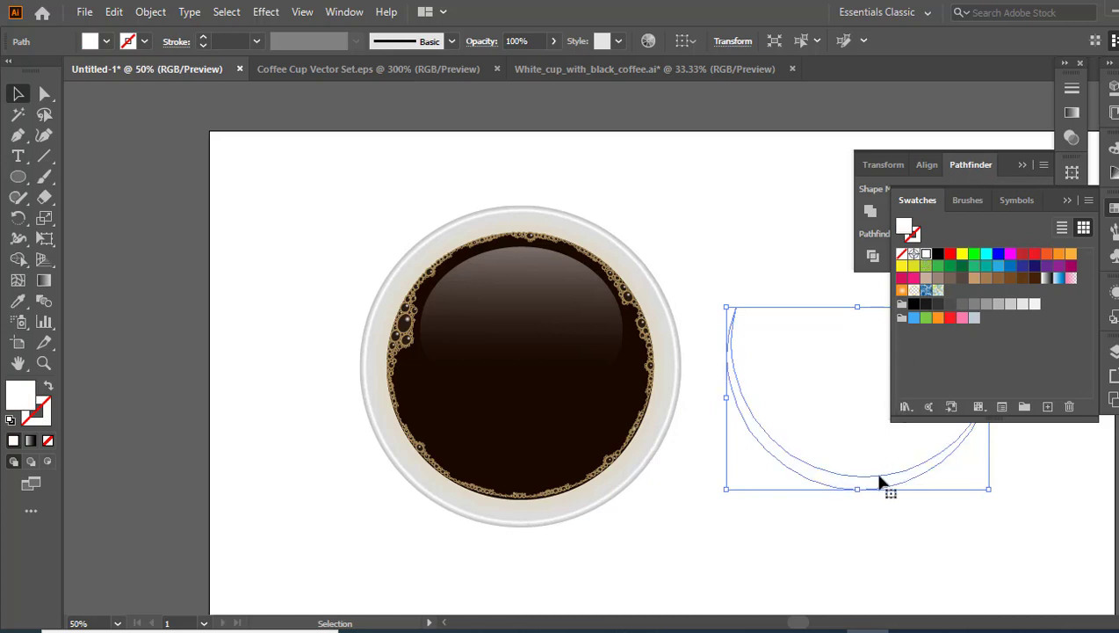
drag(876, 483, 522, 474)
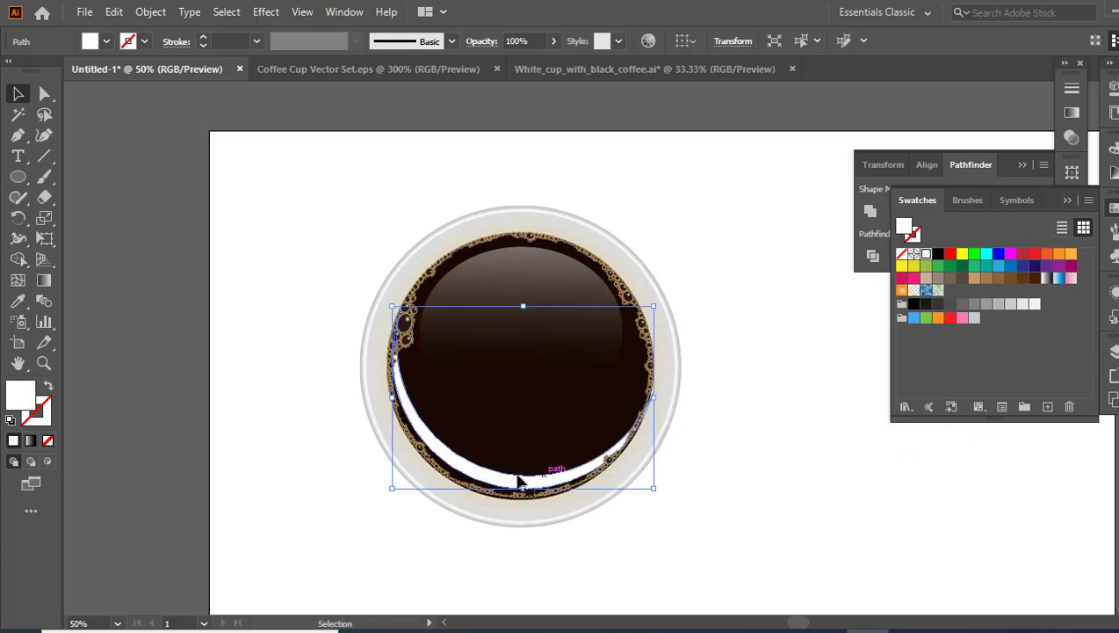
drag(387, 398, 397, 404)
drag(655, 398, 636, 394)
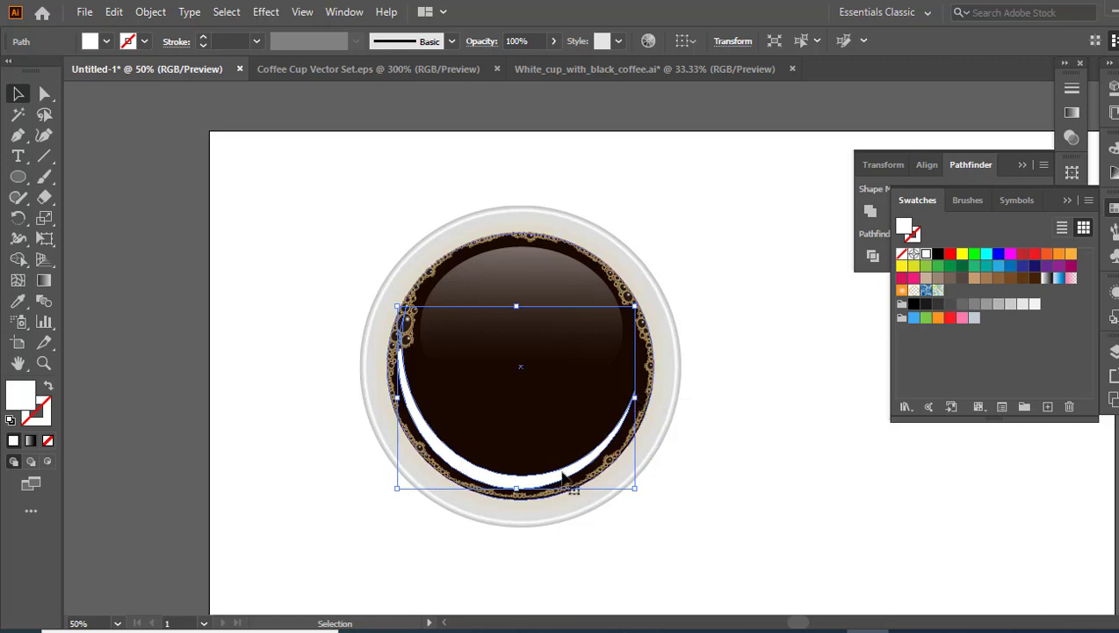
drag(568, 477, 618, 494)
Apply a Gaussian Blur of about 4.6 px to the white crescent
click(751, 512)
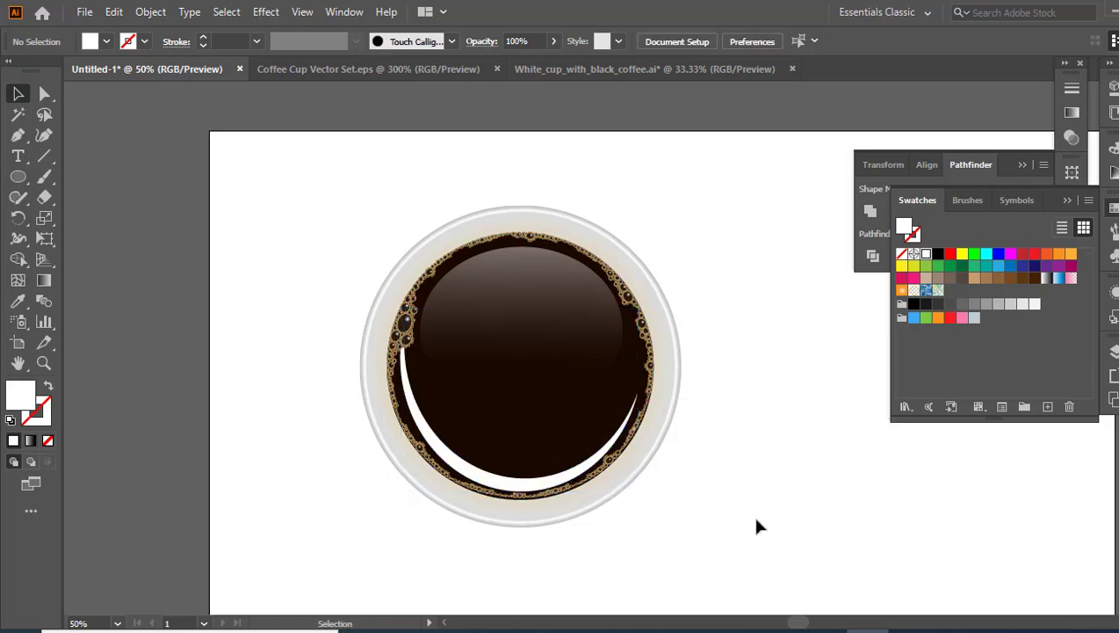
click(557, 486)
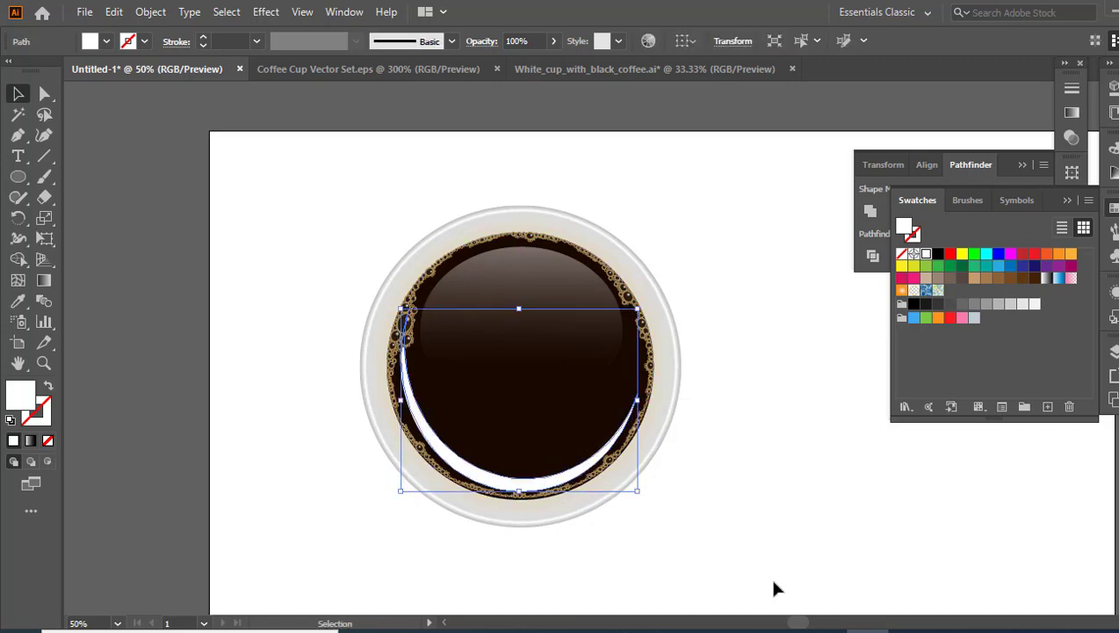
key(ctrl+shift+F10)
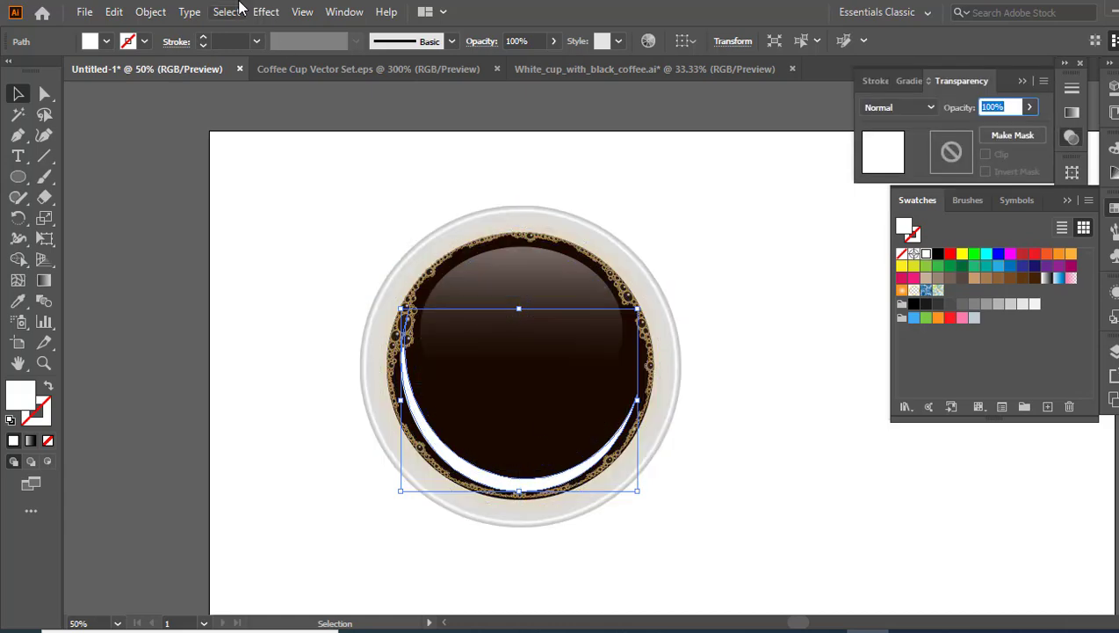
click(266, 13)
mouse_move(283, 301)
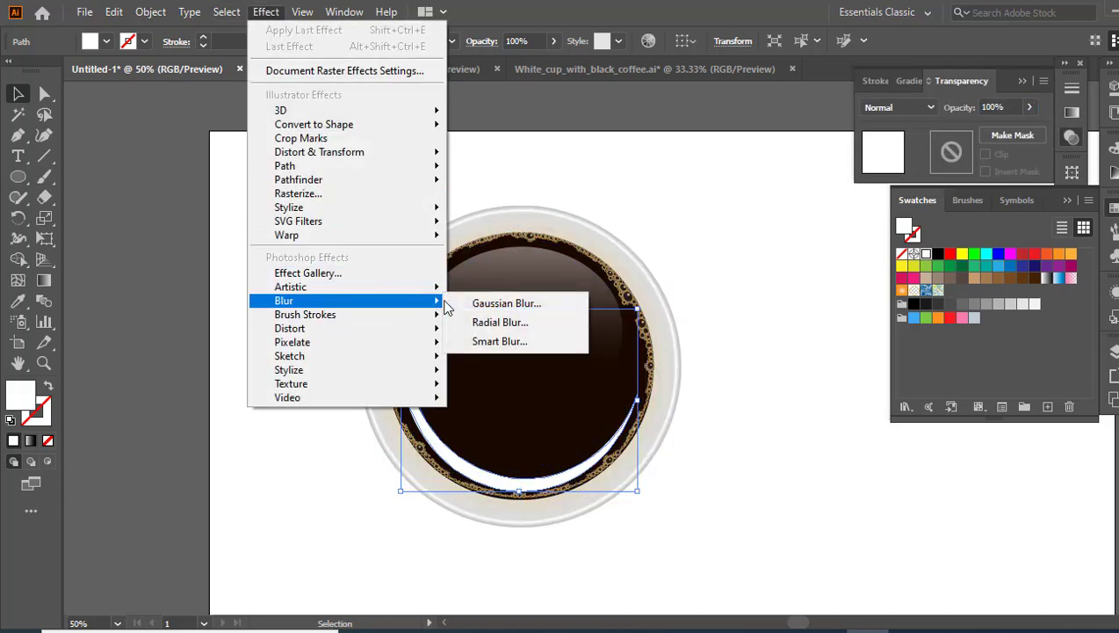
click(454, 304)
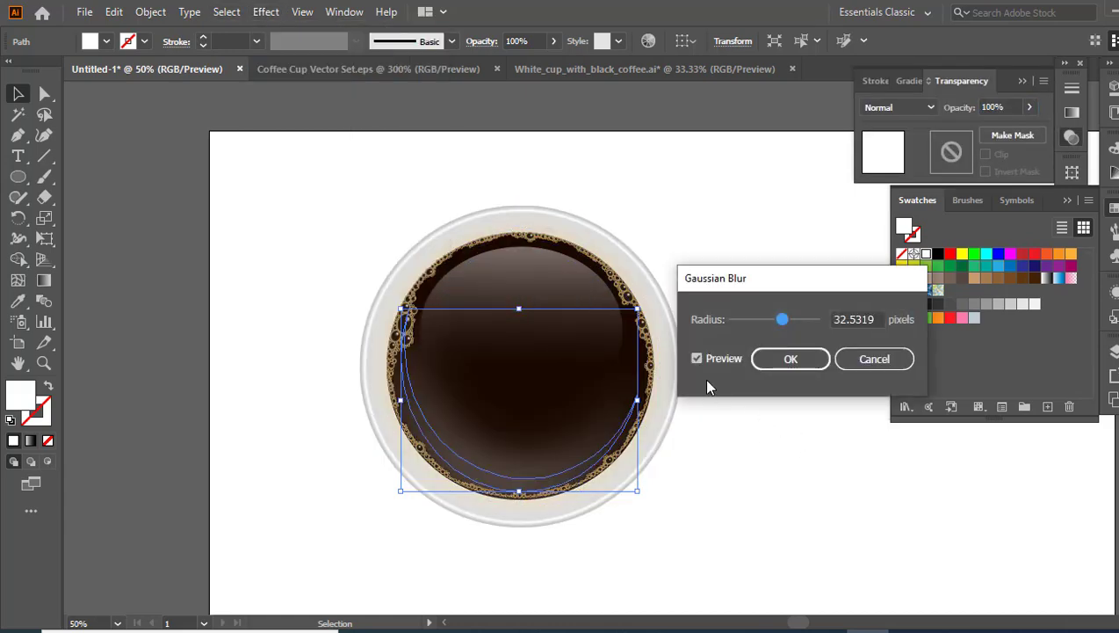
click(771, 320)
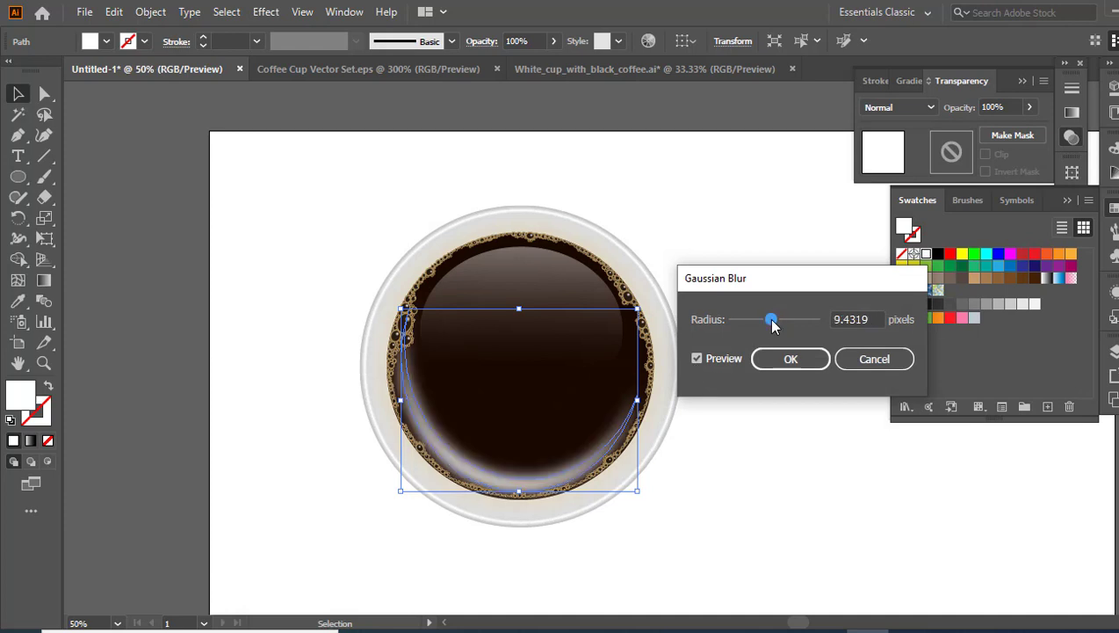
drag(763, 321, 753, 324)
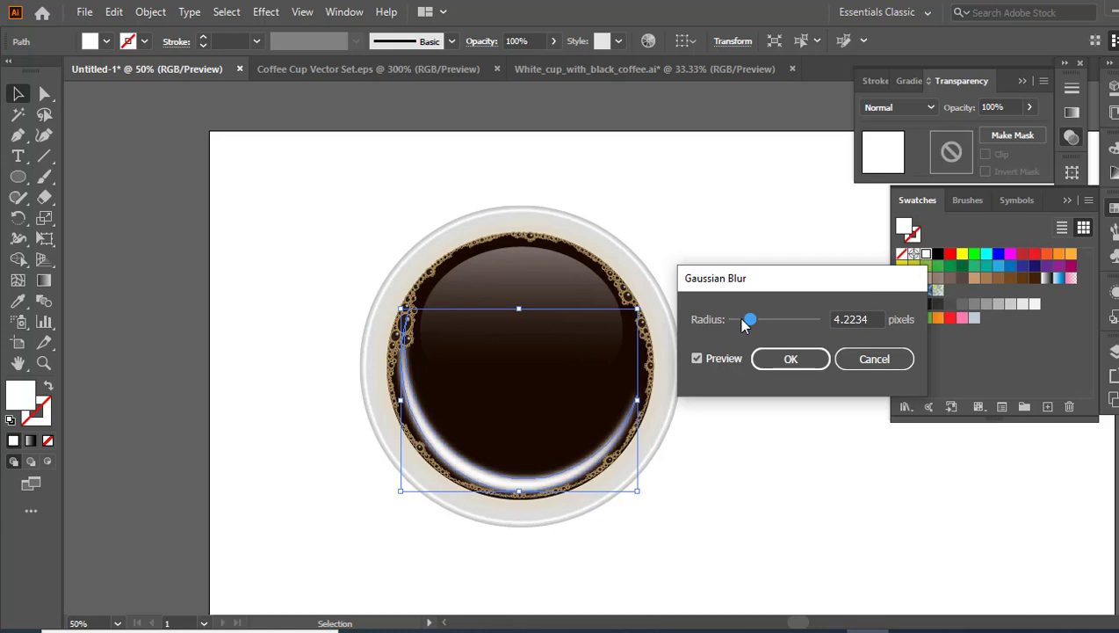
drag(746, 324, 754, 321)
click(790, 358)
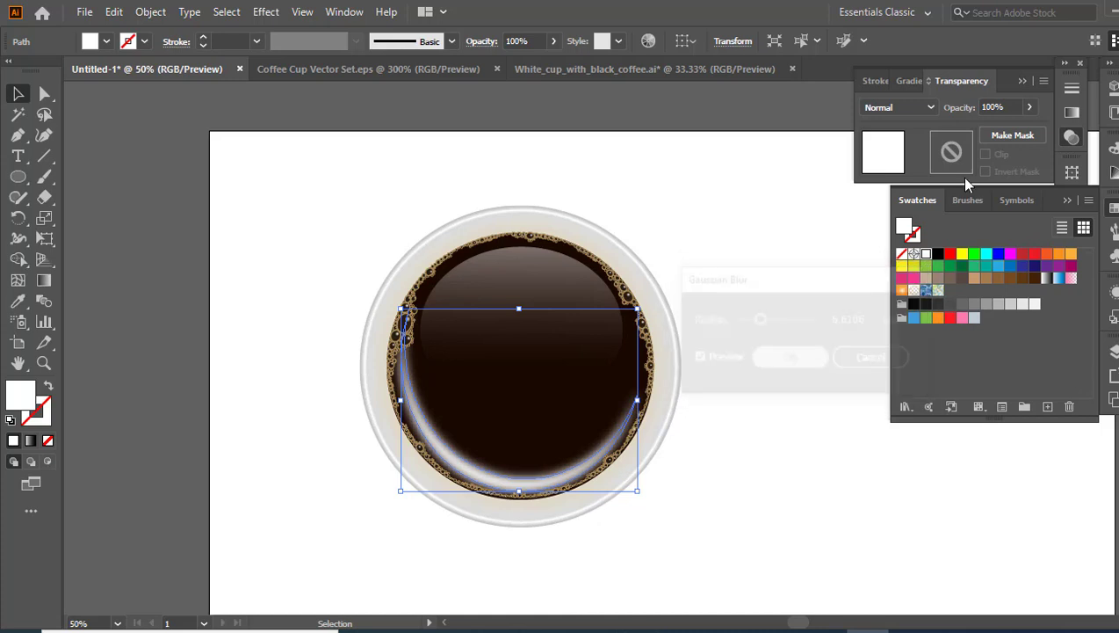
Lower the crescent's opacity to 65%
click(1029, 106)
drag(1026, 129, 1000, 131)
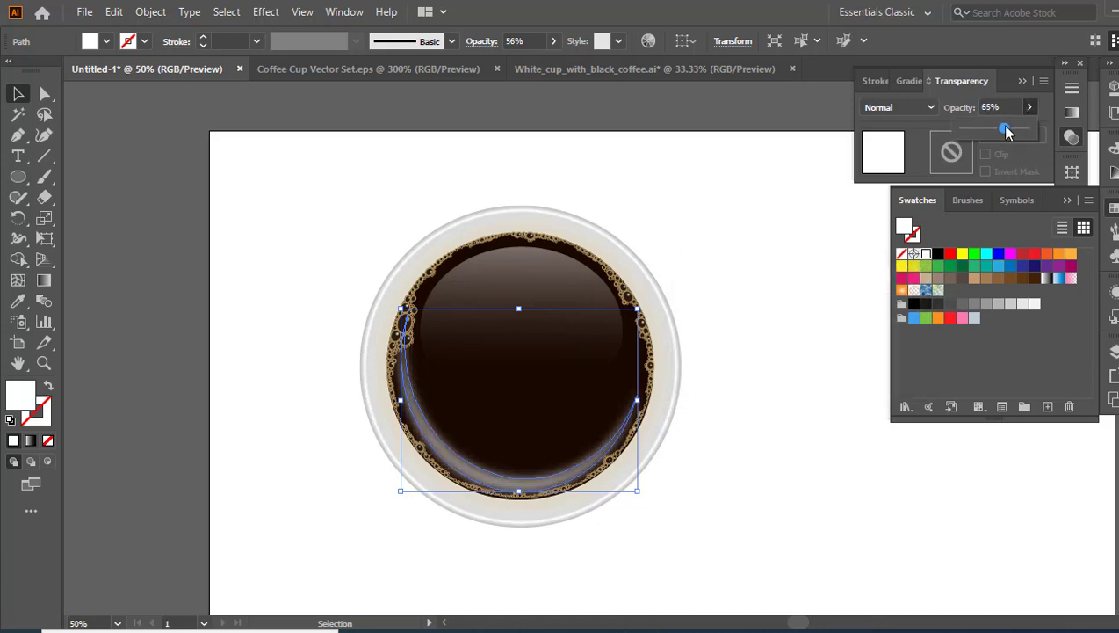
click(744, 384)
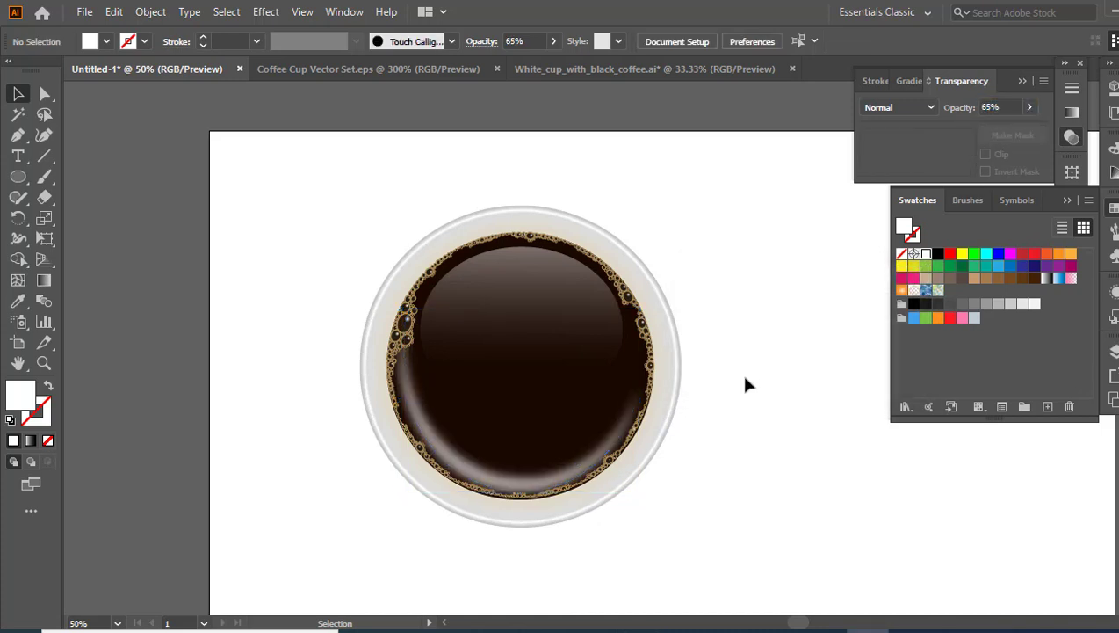
click(1066, 201)
Draw a tall 84 × 168 px rectangle to the right of the cup
click(1021, 81)
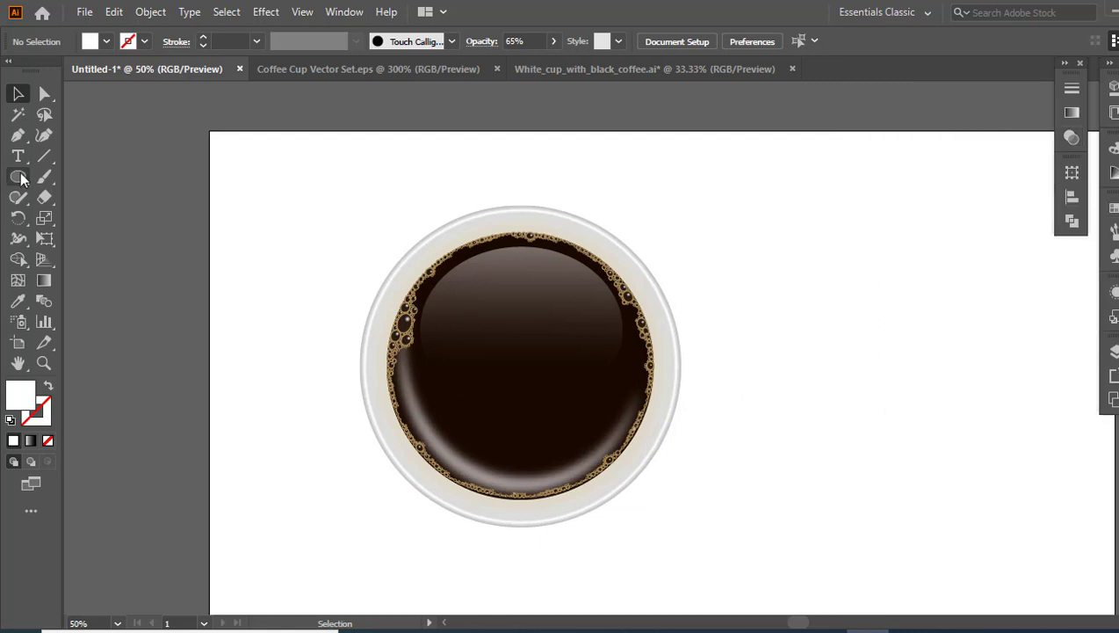
drag(23, 178, 88, 176)
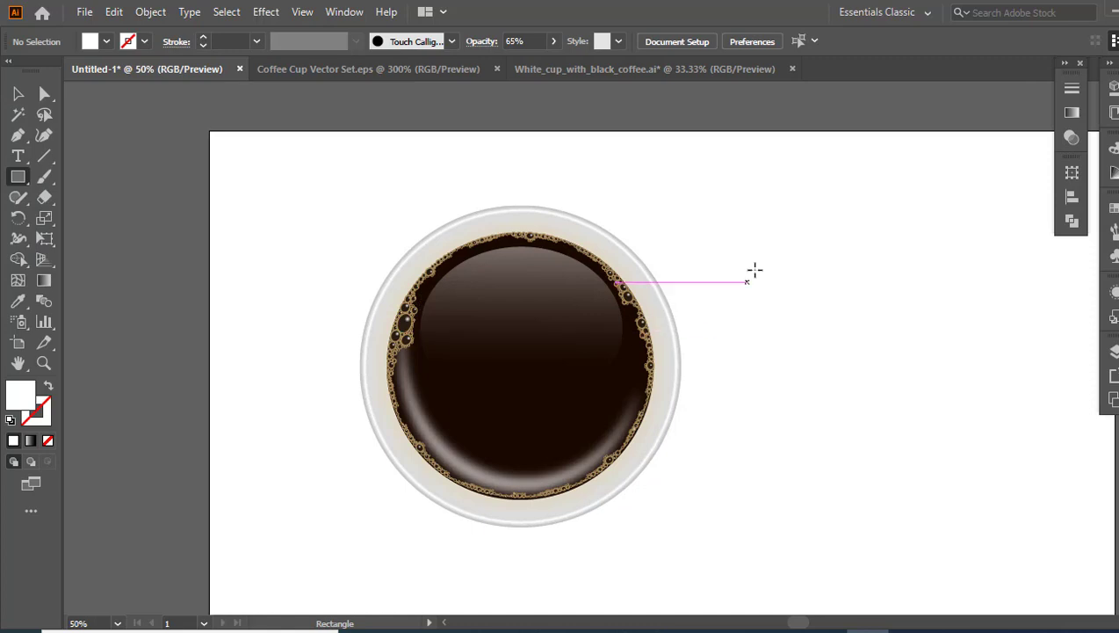
mouse_move(768, 258)
mouse_down()
mouse_move(809, 356)
mouse_move(749, 350)
mouse_up()
Select both bottom anchors and round those corners with the live-corner widget
key(a)
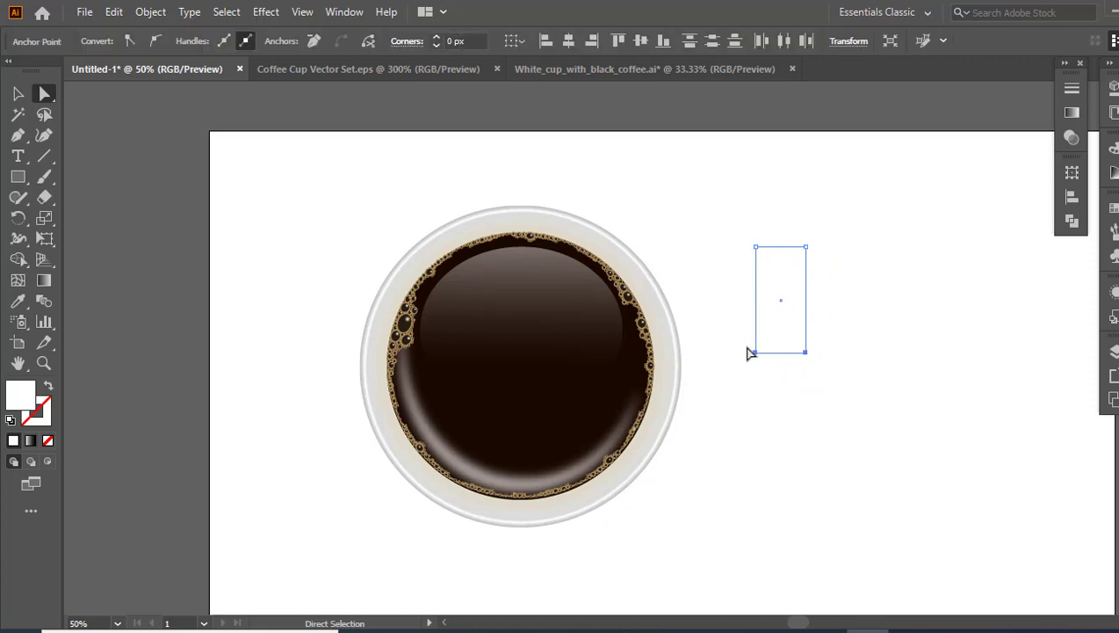
click(814, 369)
click(806, 353)
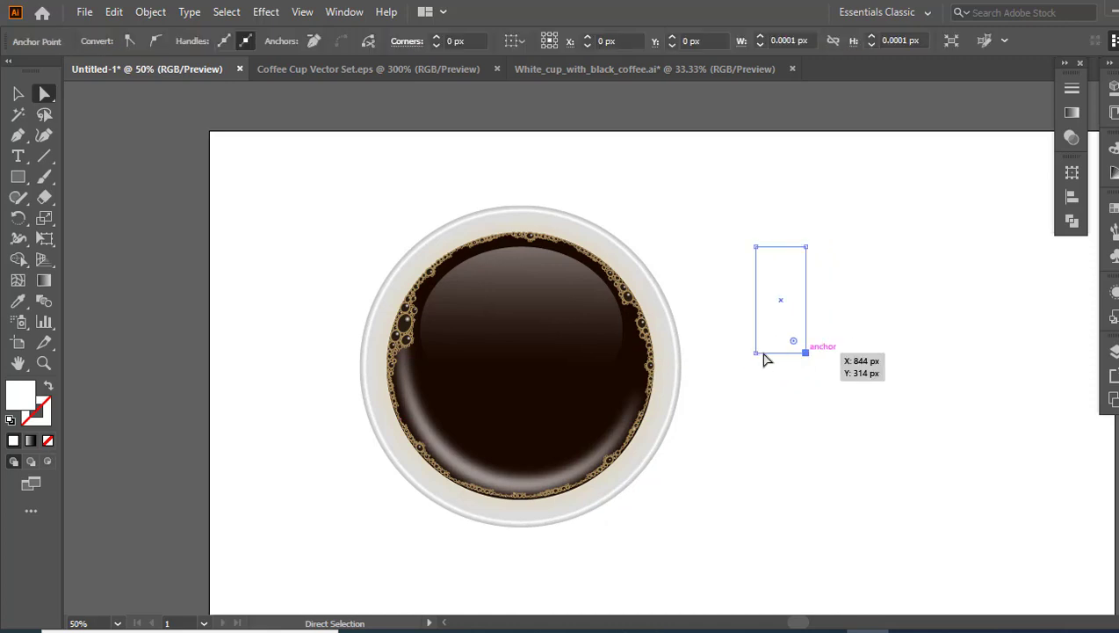
shift+click(757, 353)
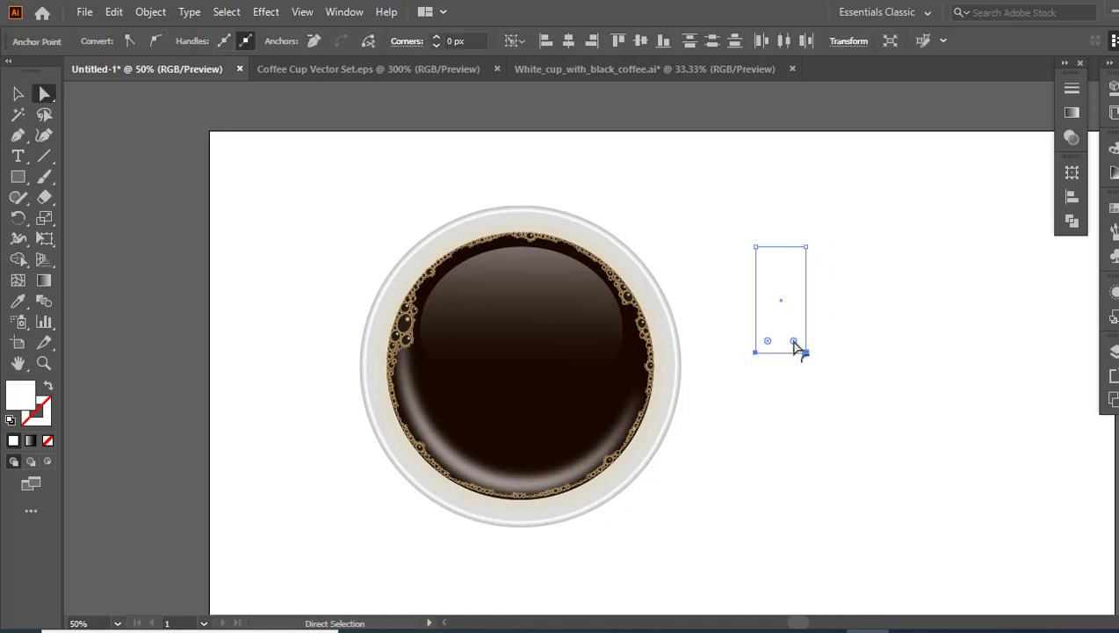
drag(796, 347, 794, 347)
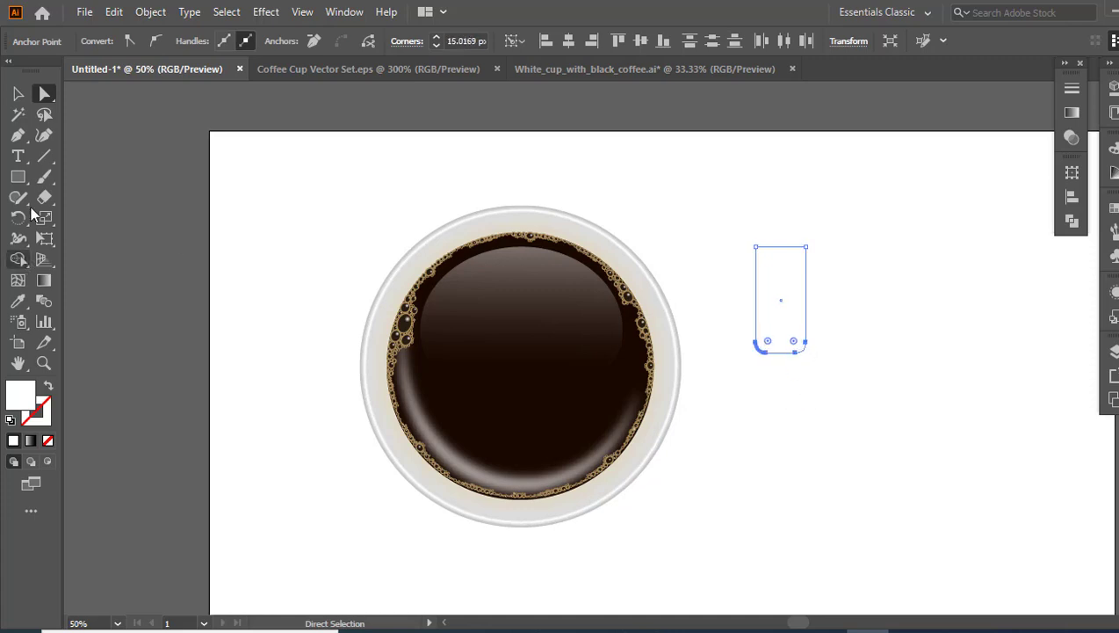
click(17, 94)
Swap fill and stroke so the rectangle has only a black outline
click(48, 386)
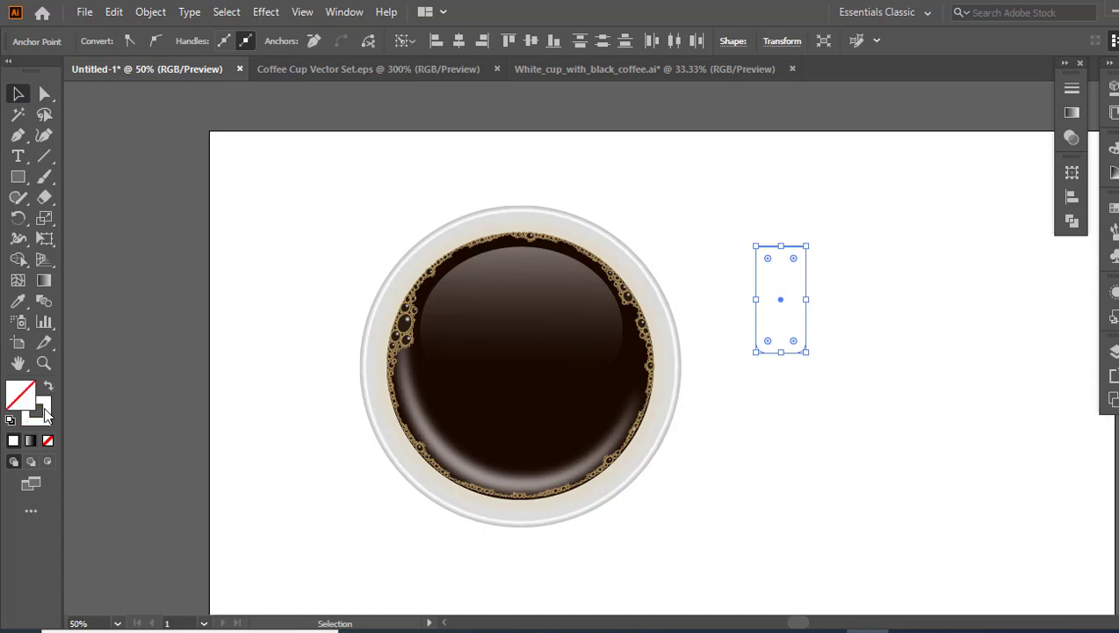
click(13, 441)
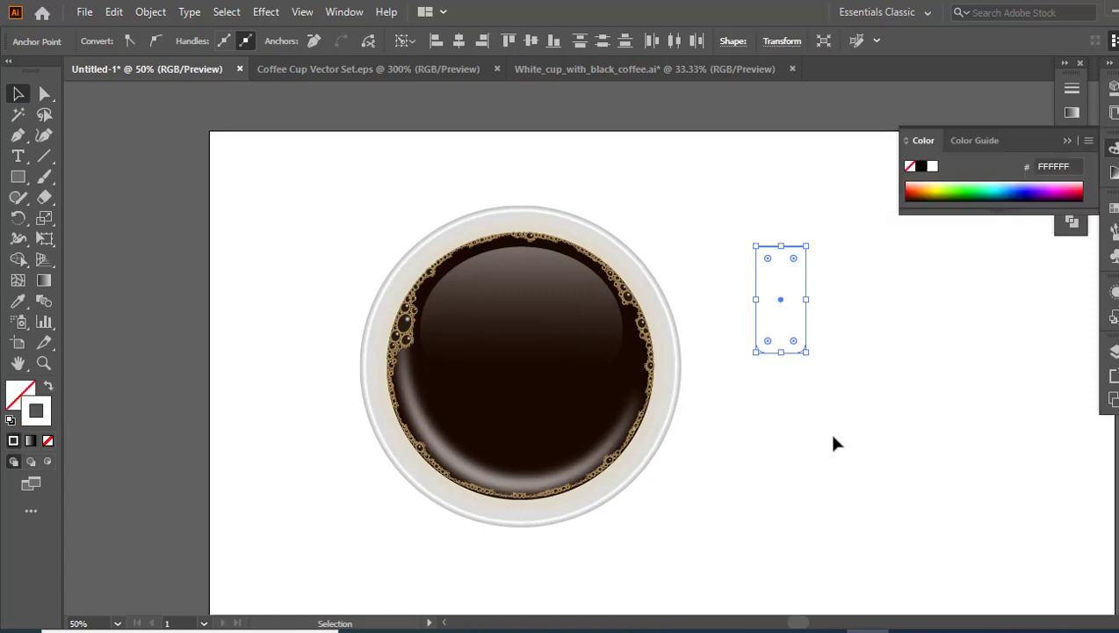
click(921, 166)
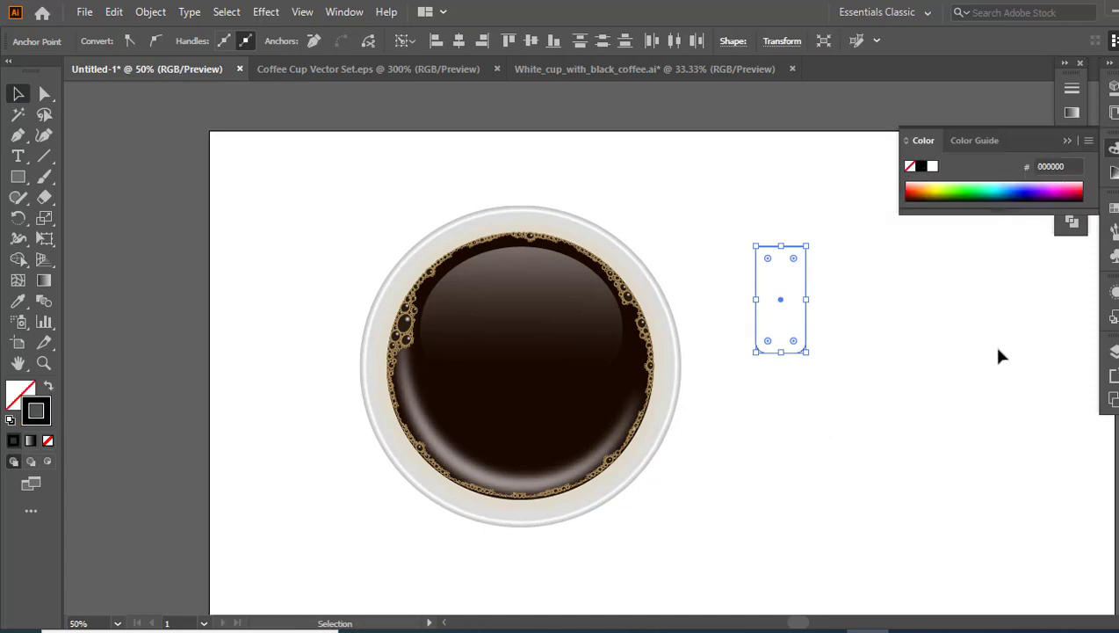
key(ctrl+shift+a)
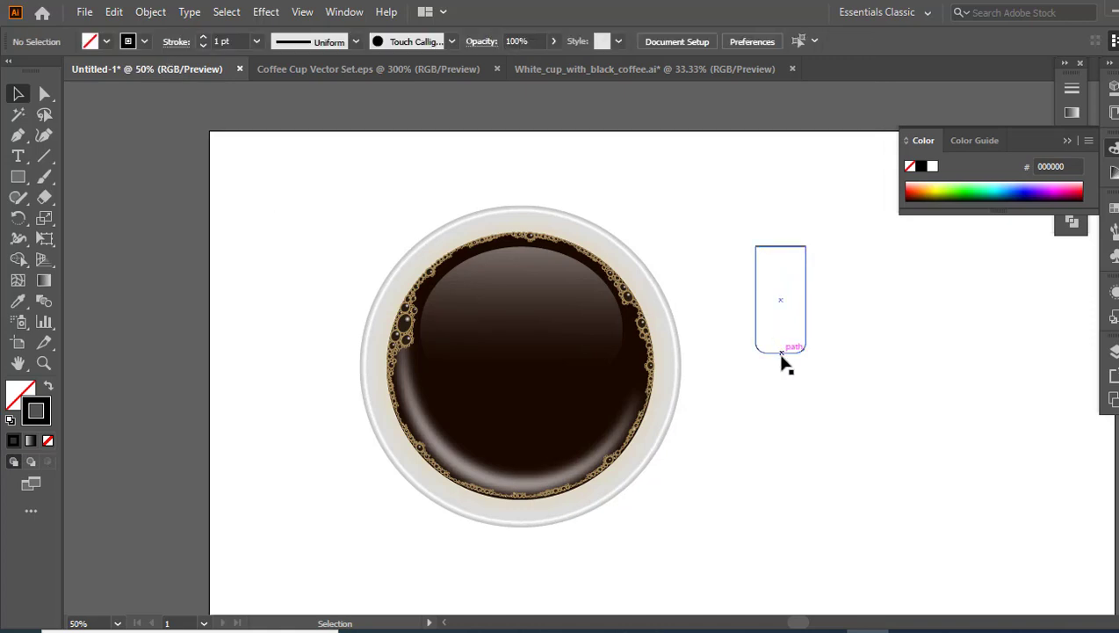
click(782, 353)
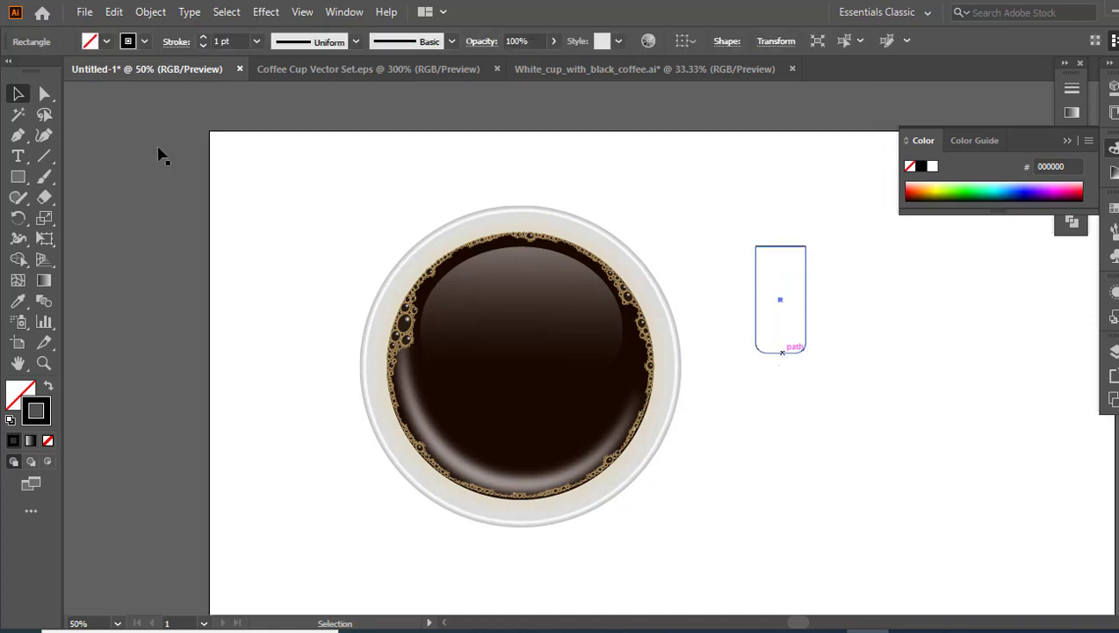
Raise the stroke weight to 74 pt and turn the stroke into a white-to-black gradient
click(201, 37)
click(201, 36)
click(201, 37)
click(201, 37)
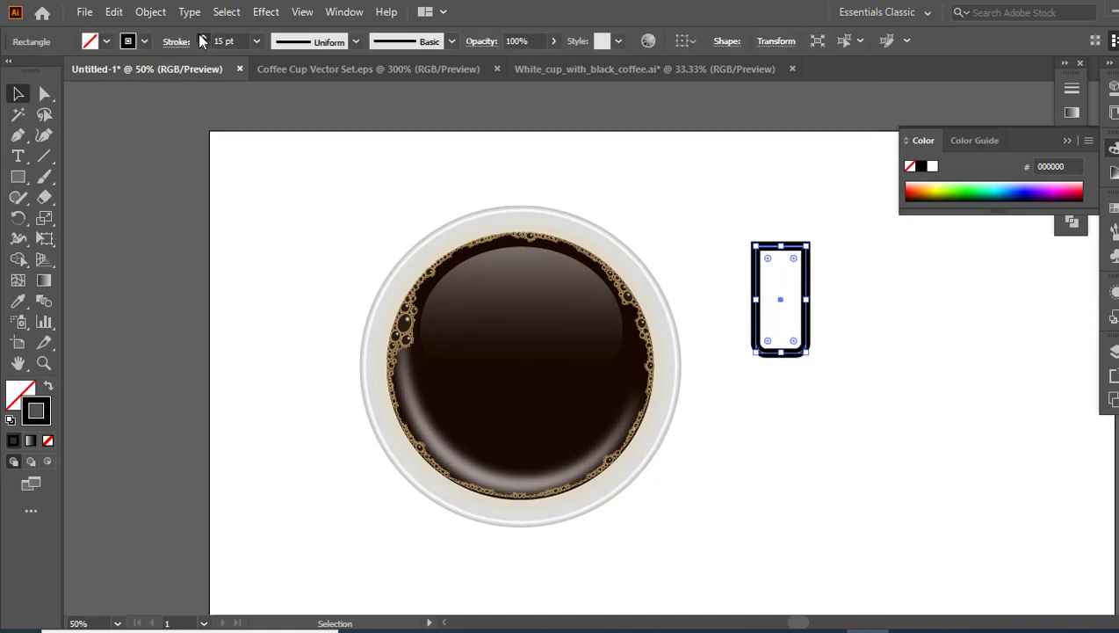
click(201, 37)
click(201, 37)
click(202, 37)
click(201, 37)
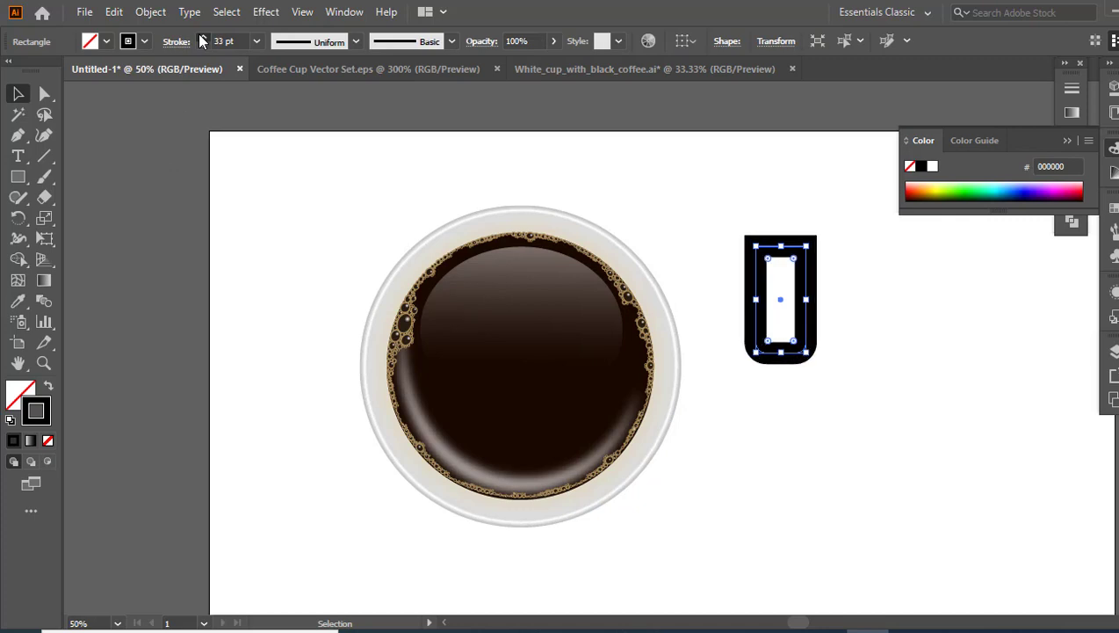
click(201, 37)
click(201, 37)
click(201, 37)
click(202, 37)
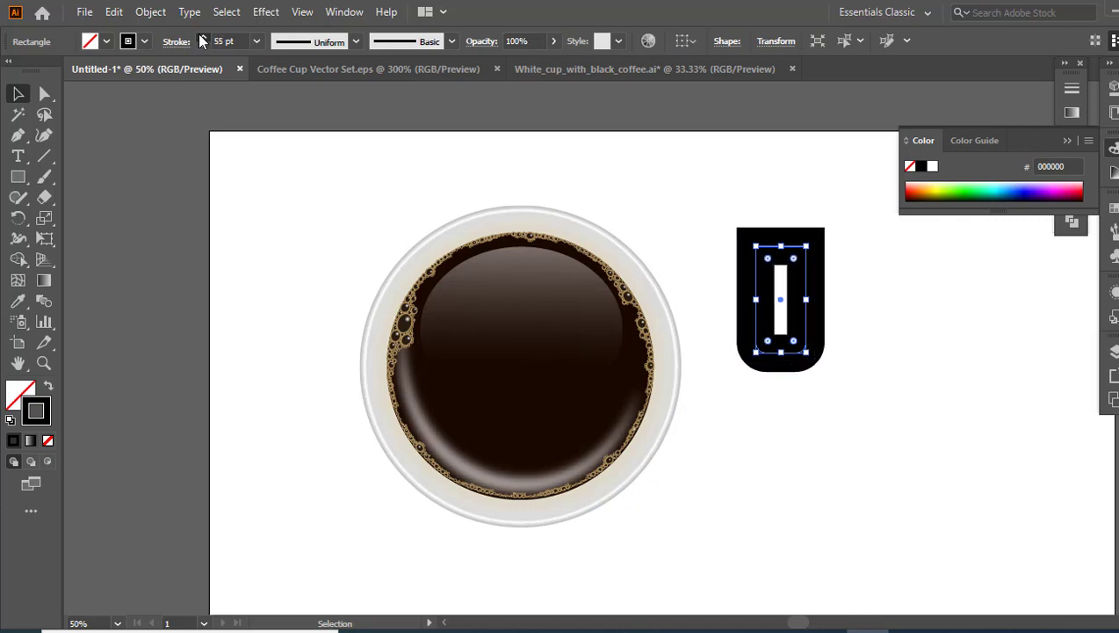
click(201, 37)
click(201, 37)
click(201, 37)
click(201, 37)
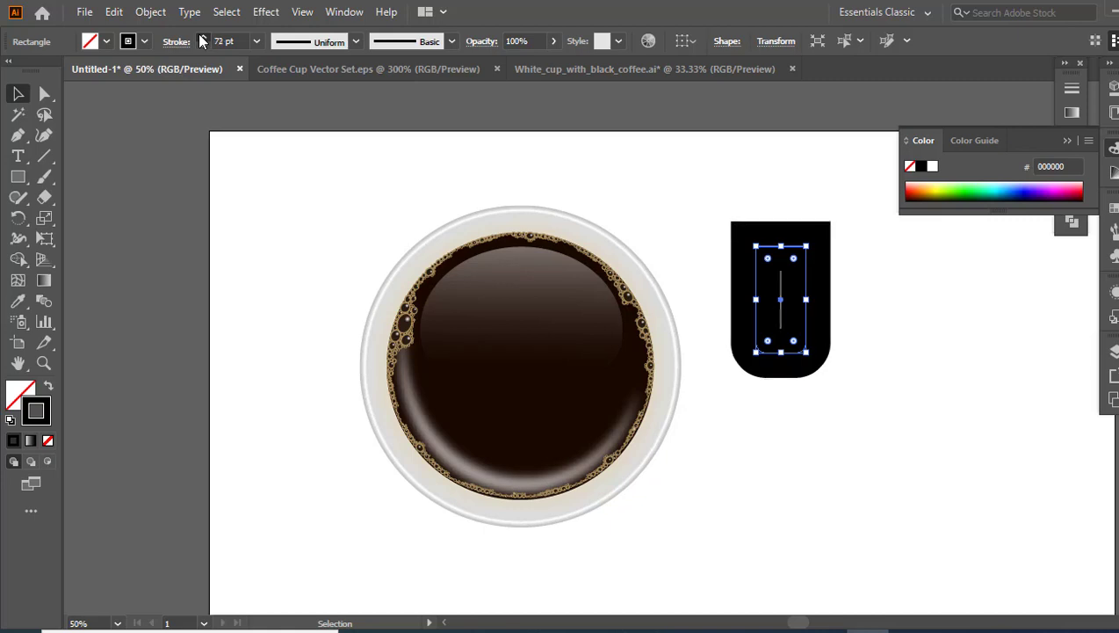
click(202, 37)
key(period)
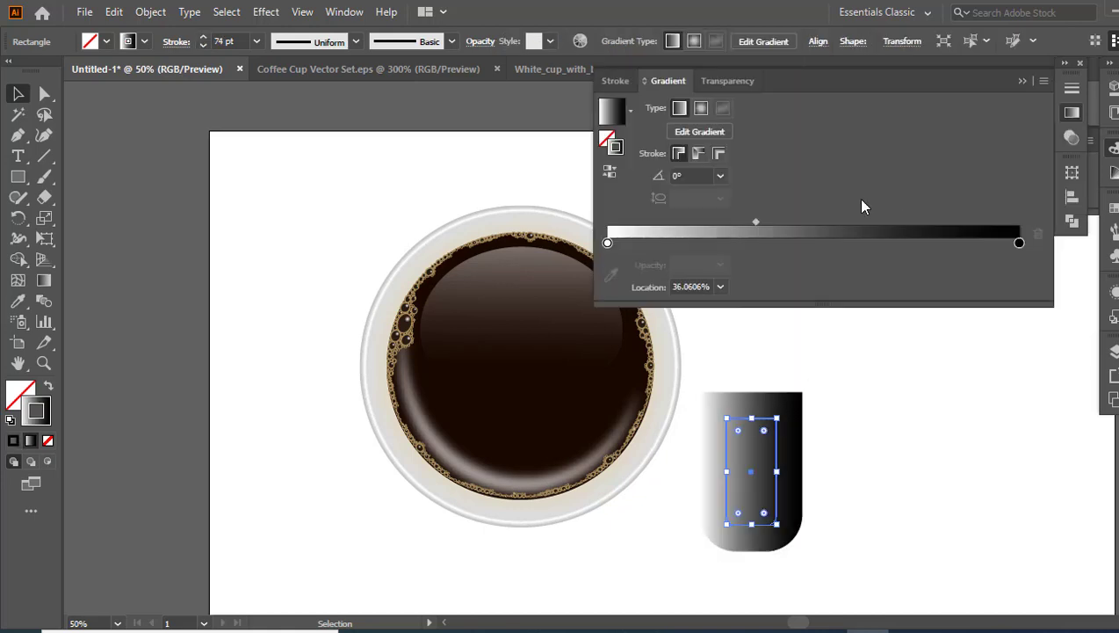
Apply the gradient across the stroke, reverse it, and set the dark stop to grey R=179
click(719, 154)
click(611, 173)
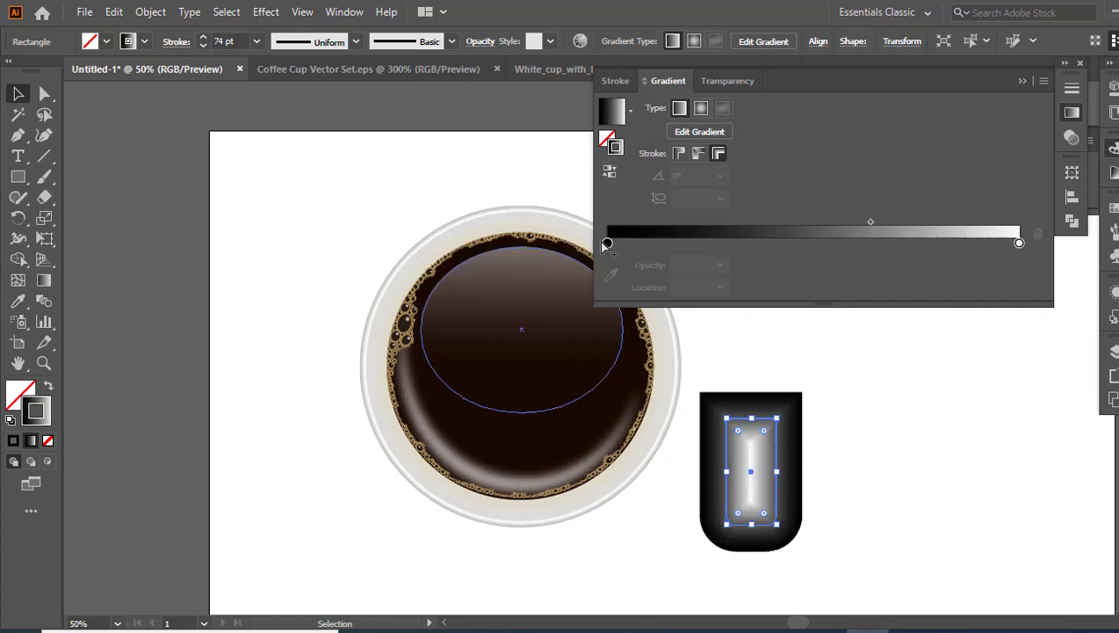
double_click(607, 243)
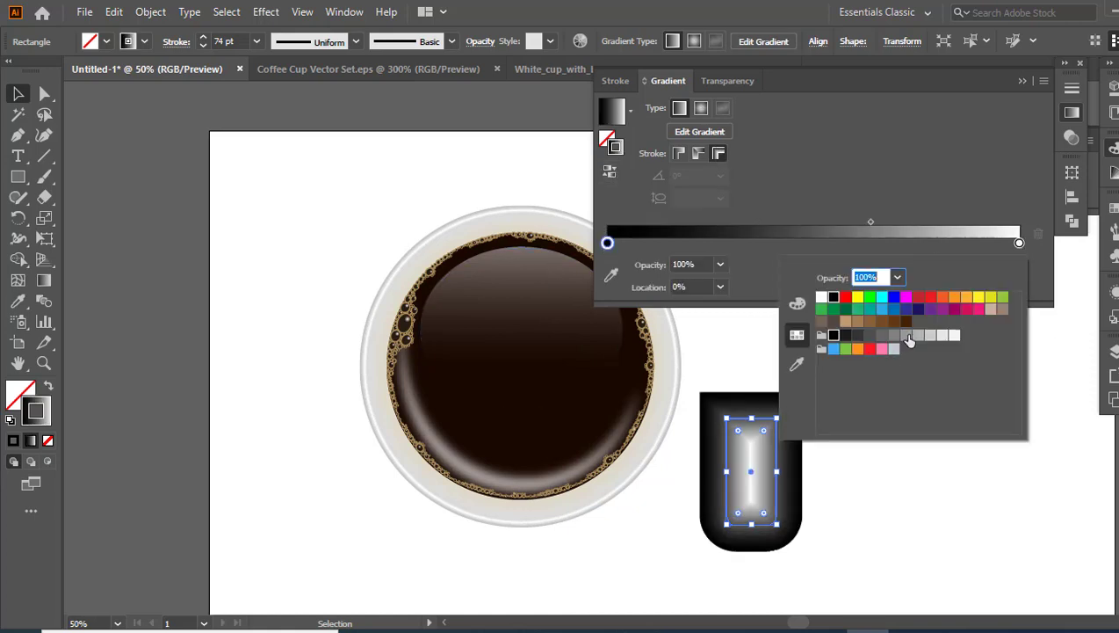
click(916, 336)
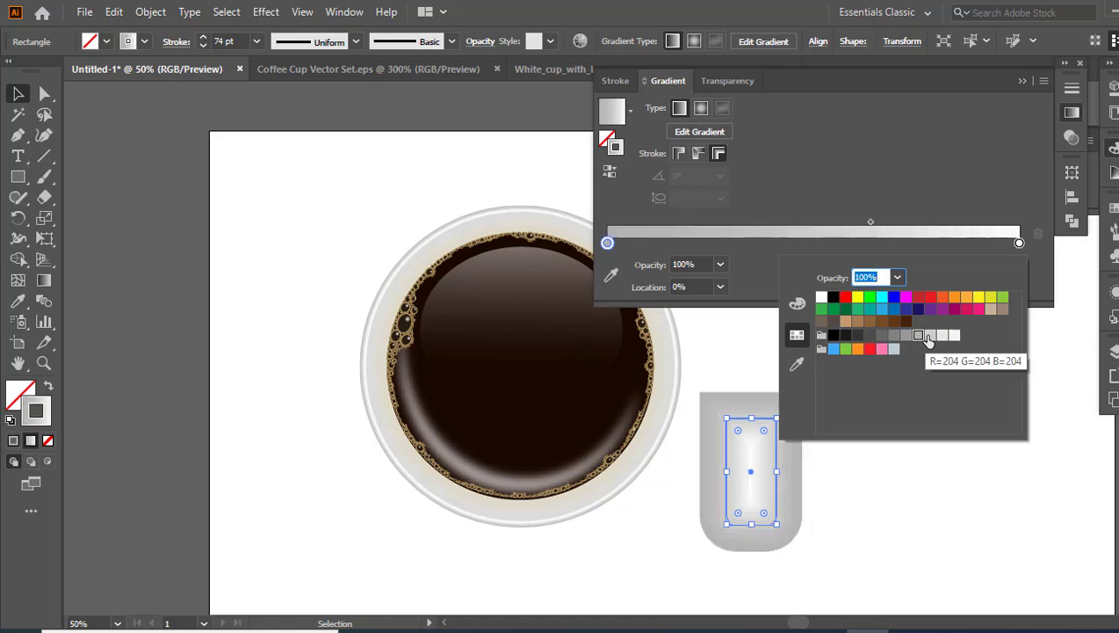
click(930, 336)
click(918, 336)
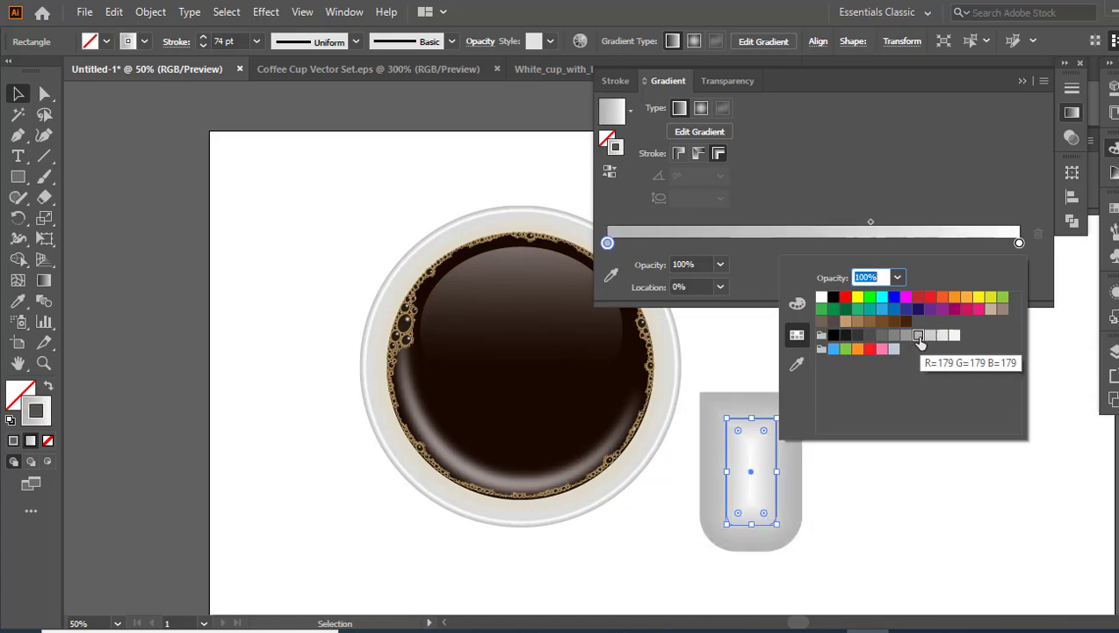
click(912, 486)
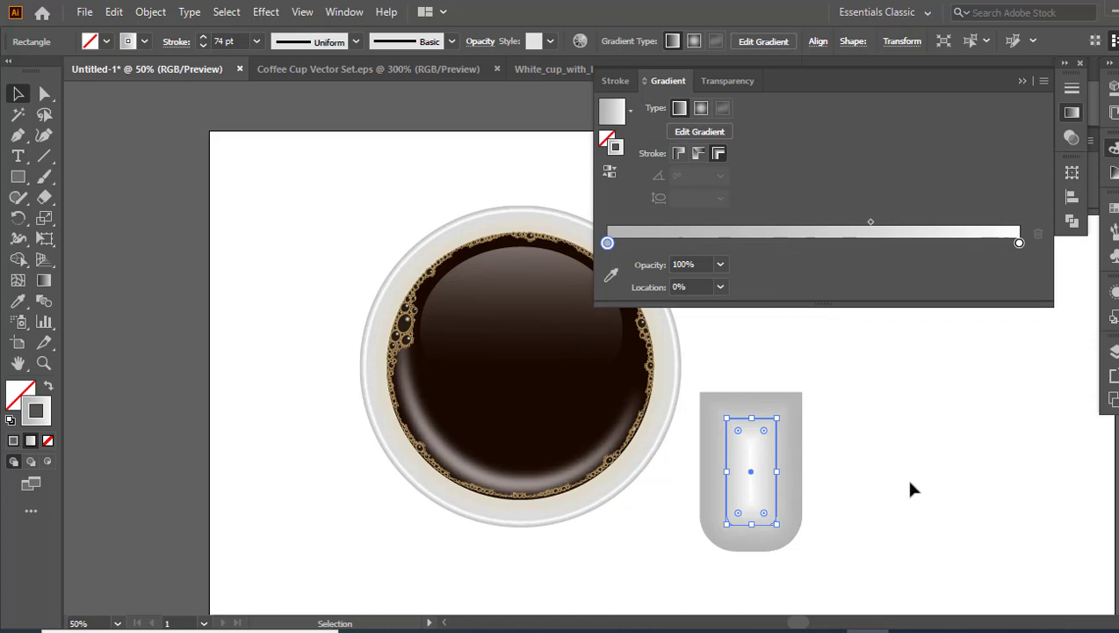
click(912, 486)
Shift the stroke gradient's midpoint toward the grey end, near 43%
click(776, 479)
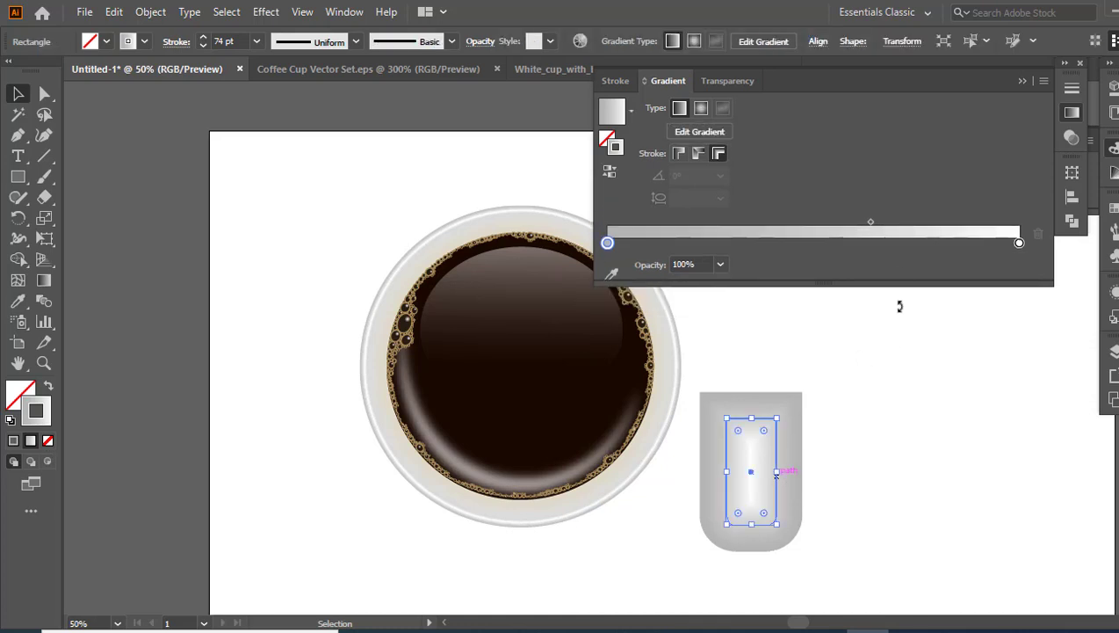
drag(872, 225, 860, 225)
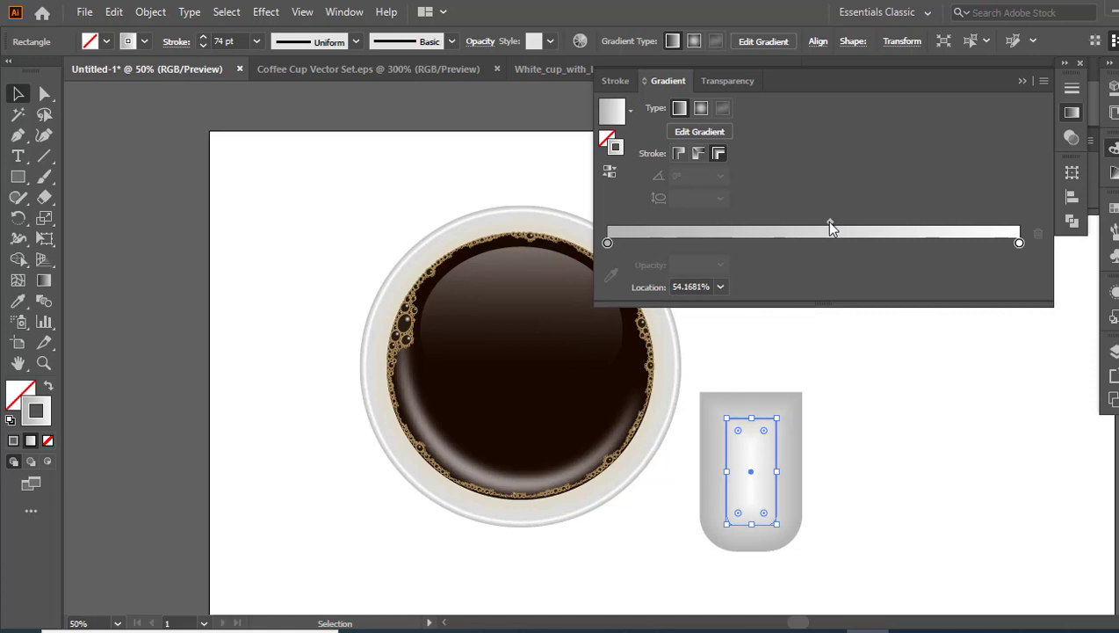
drag(831, 225, 795, 232)
click(871, 370)
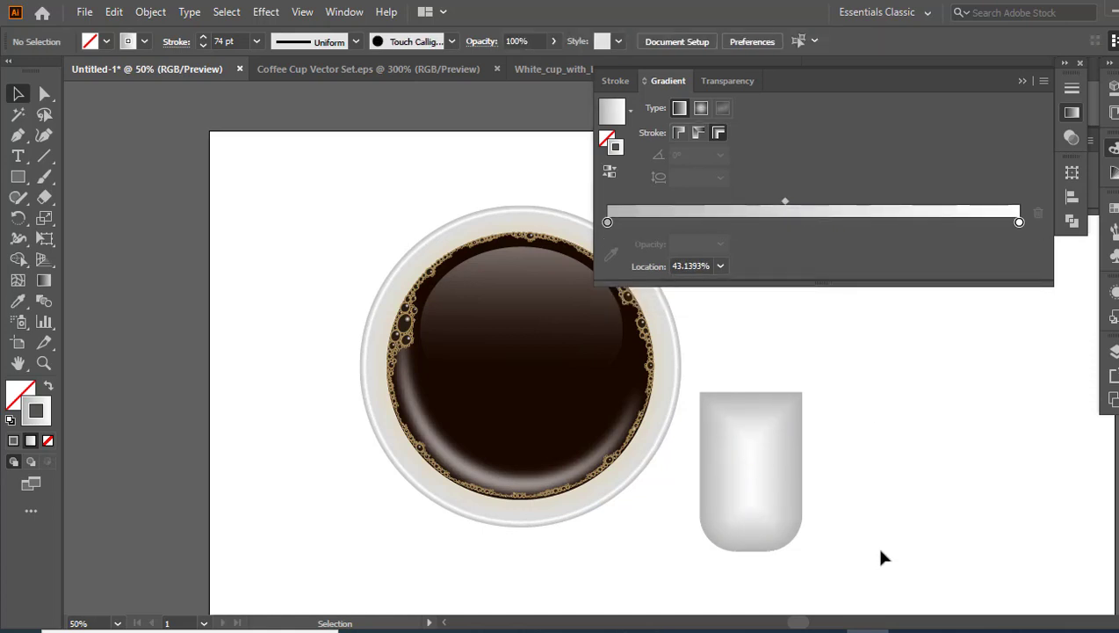
drag(883, 556, 761, 448)
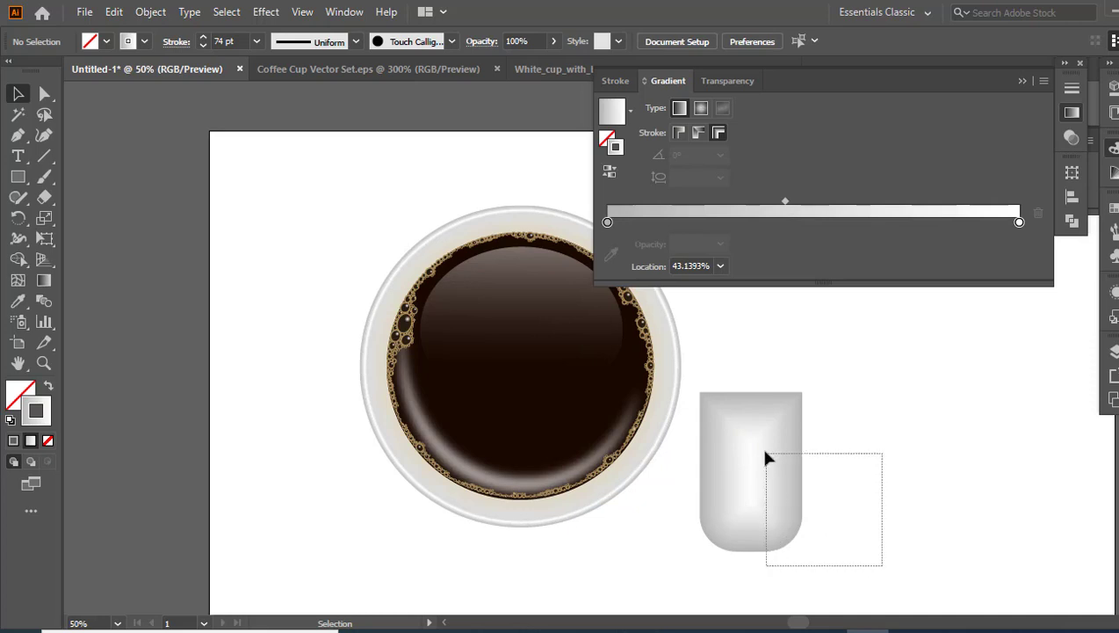
click(154, 12)
Expand the gradient stroke into artwork and shrink the handle shape narrower
click(275, 227)
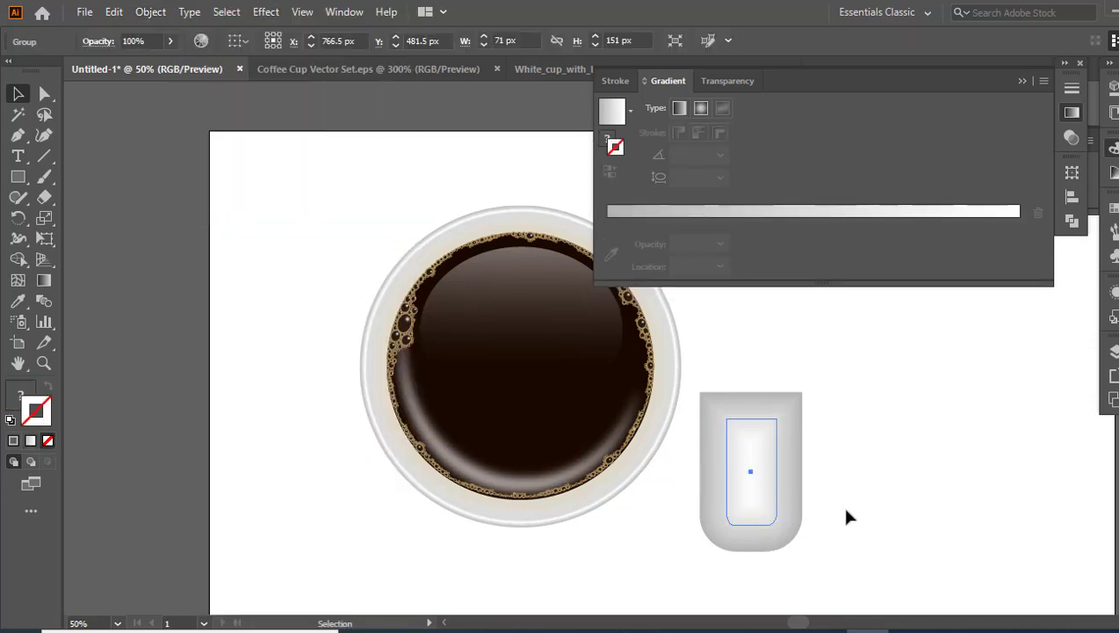
click(1022, 80)
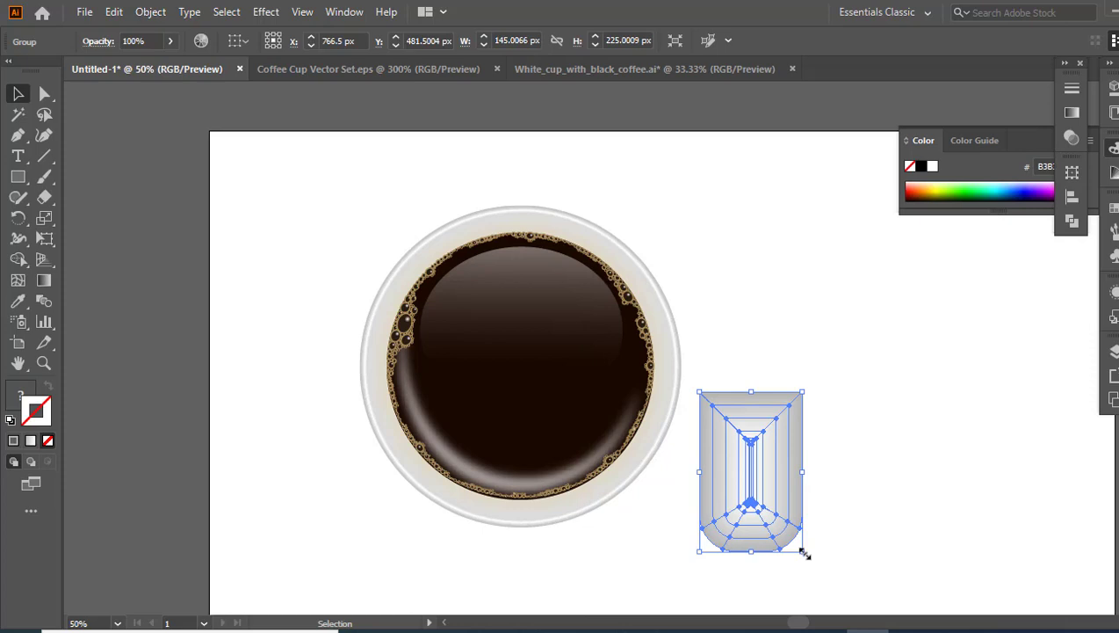
drag(802, 551, 757, 477)
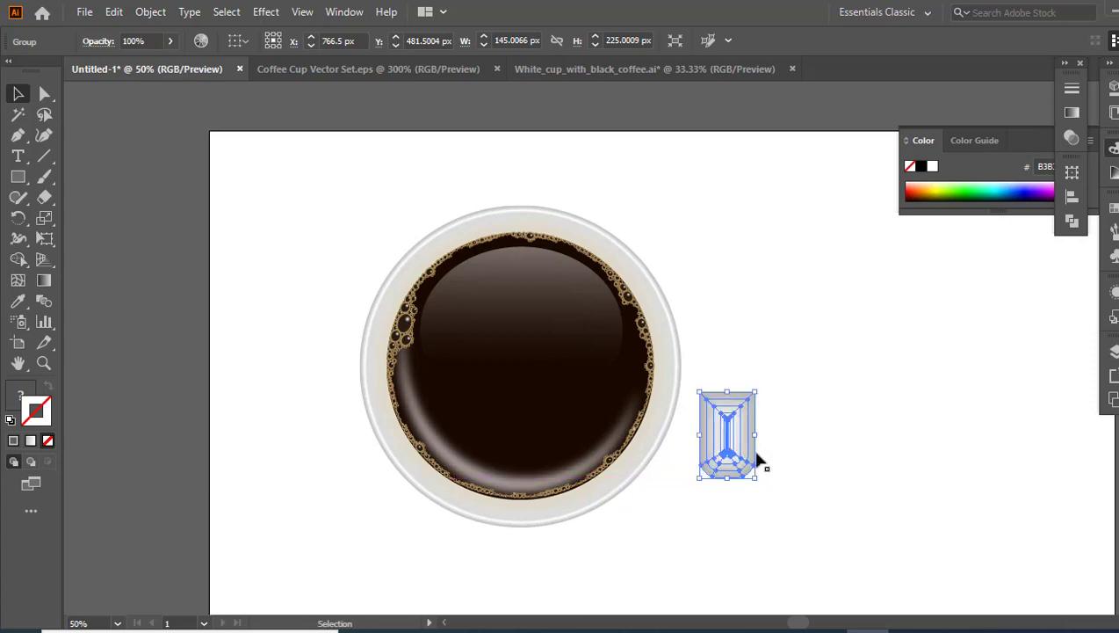
drag(755, 434, 741, 435)
click(757, 502)
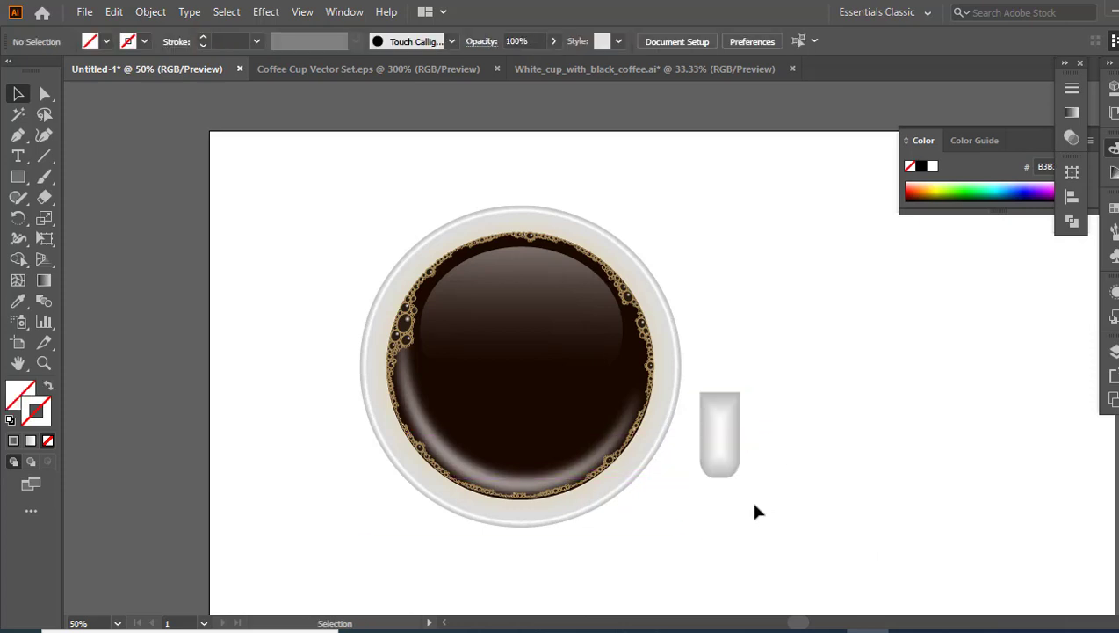
Zoom in to 200% on the handle and select the handle group
key(z)
click(727, 435)
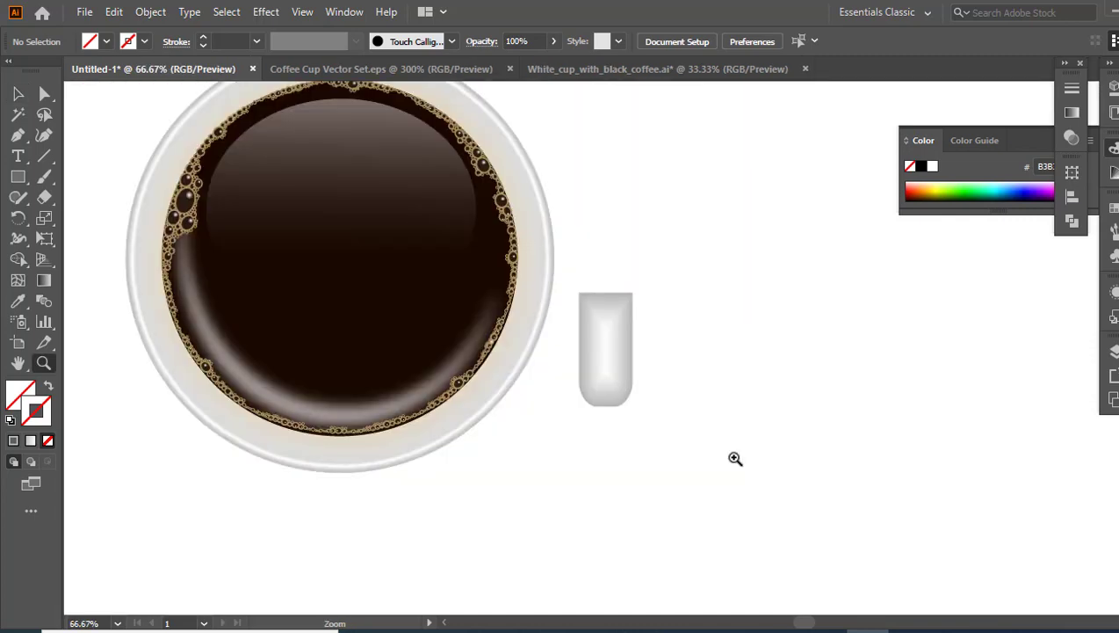
click(608, 341)
click(616, 343)
click(618, 349)
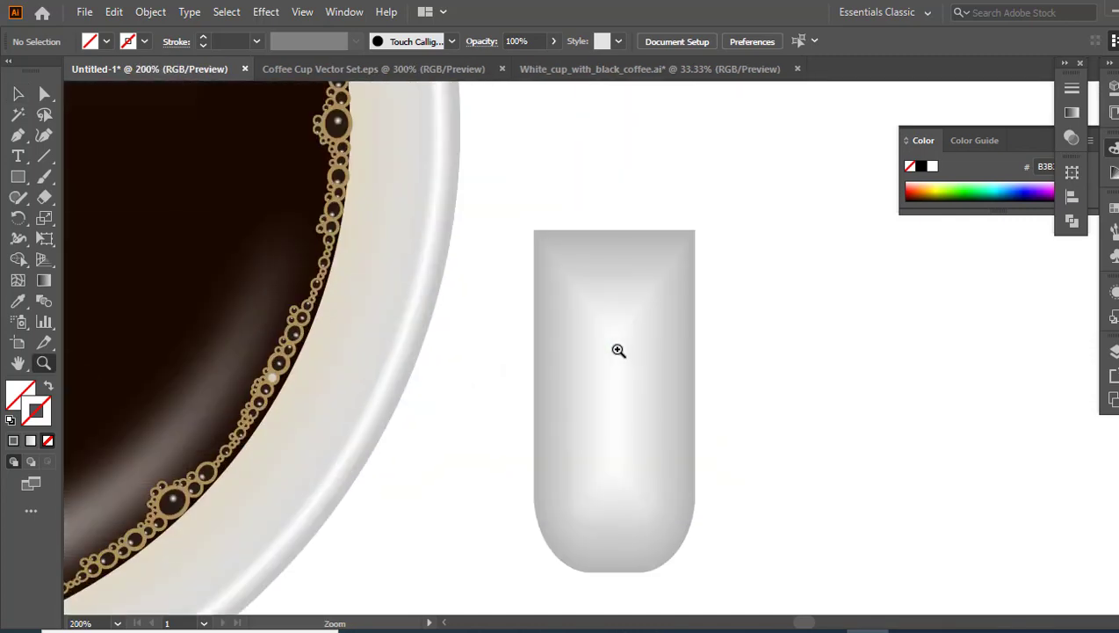
key(v)
click(617, 349)
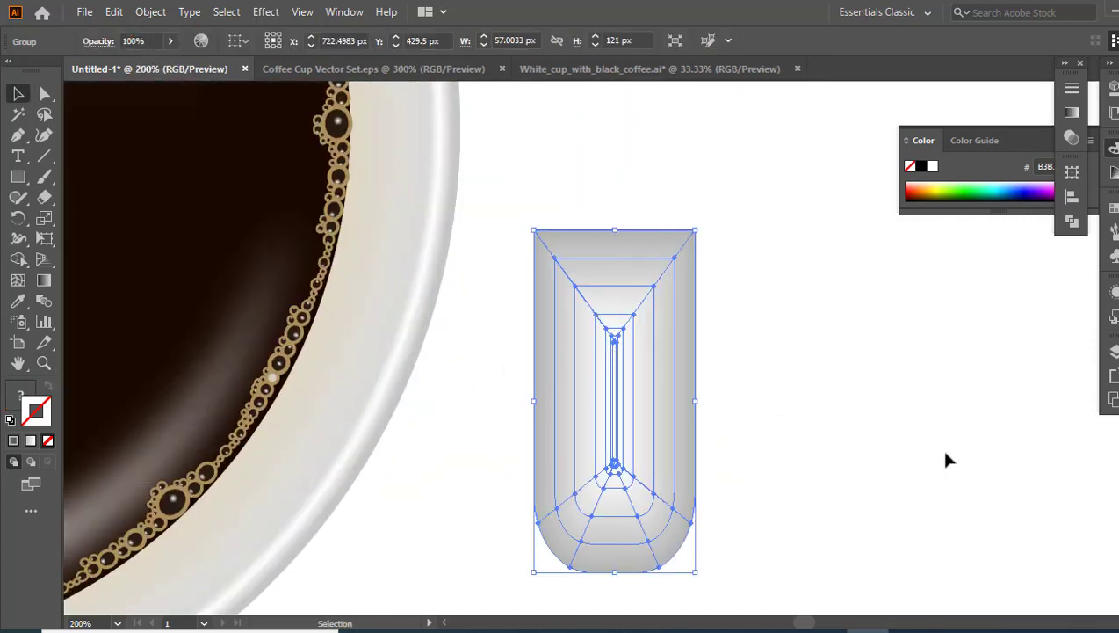
Select the handle's top mesh points and colour them white
click(46, 98)
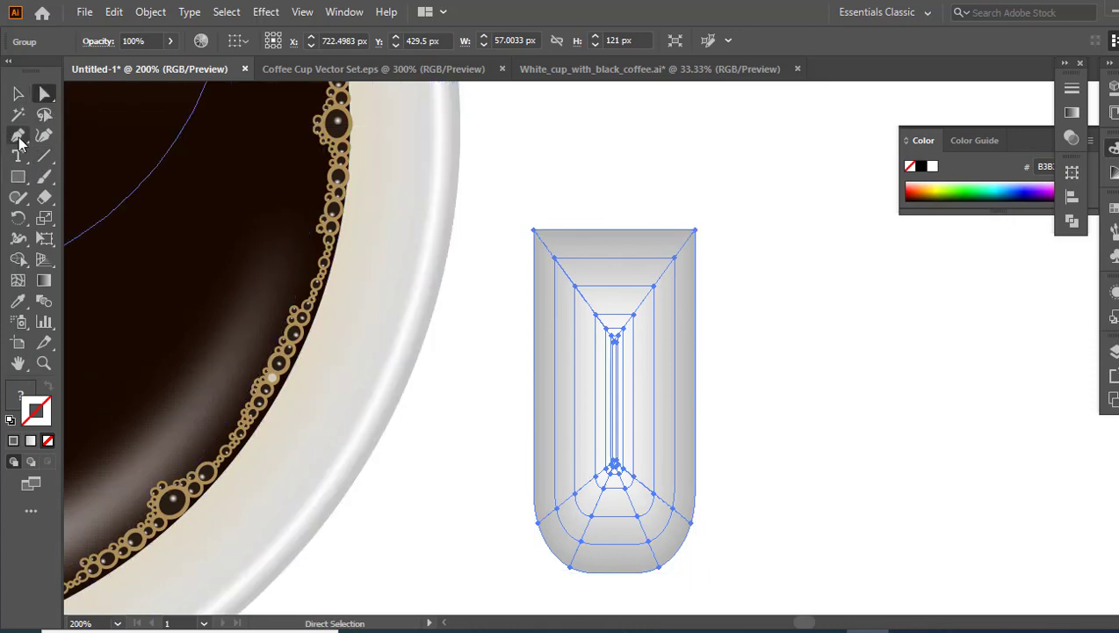
click(19, 137)
click(612, 259)
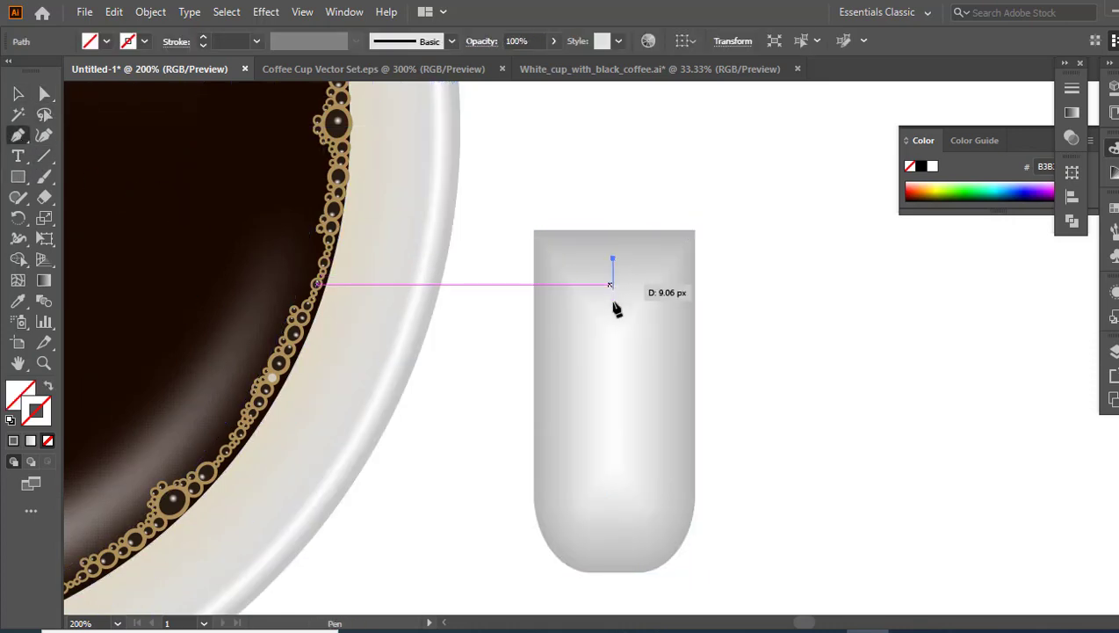
key(ctrl+z)
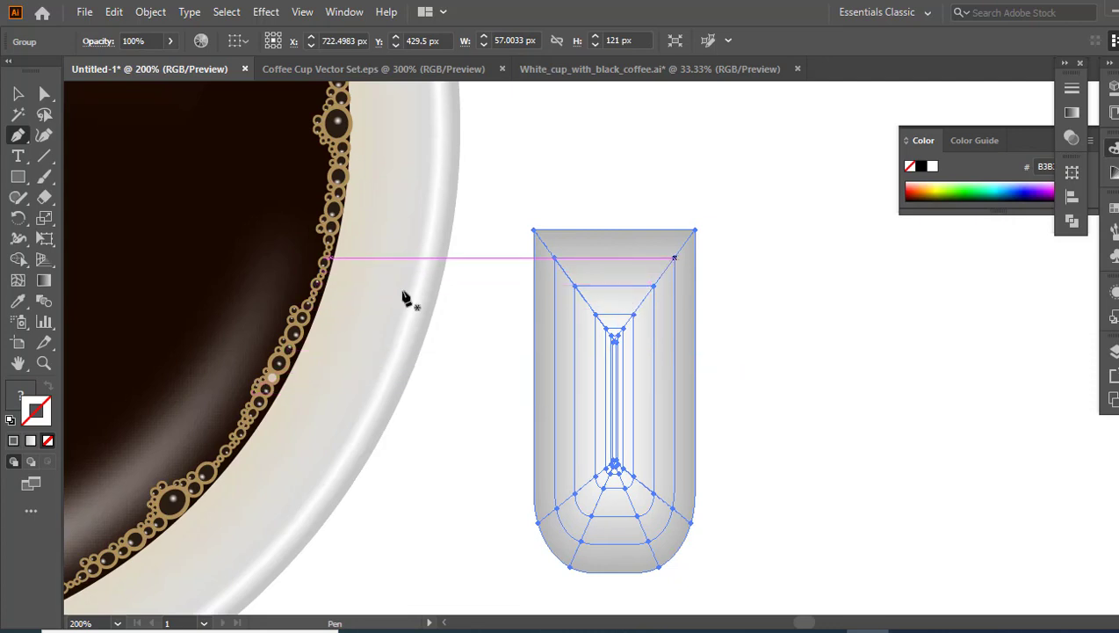
click(45, 94)
click(676, 257)
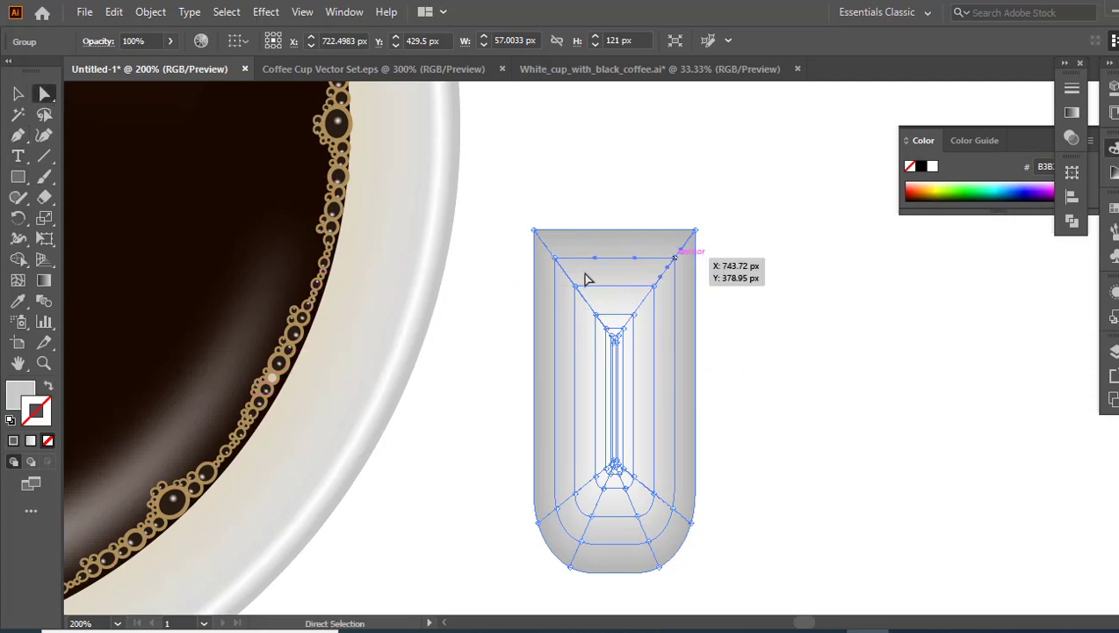
click(573, 320)
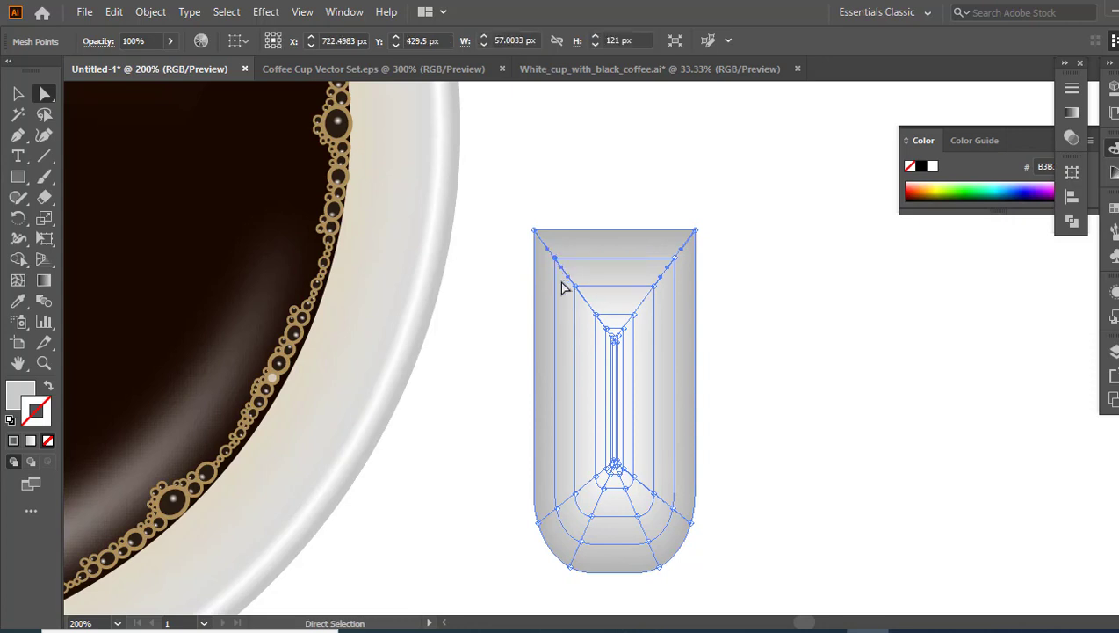
click(1112, 207)
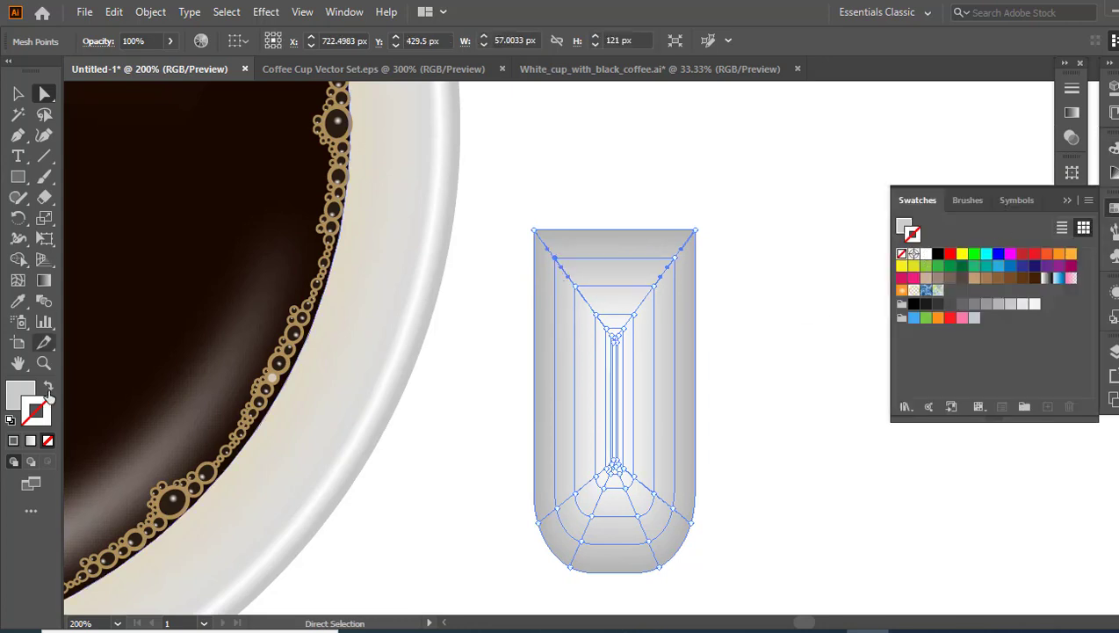
click(22, 394)
click(1112, 208)
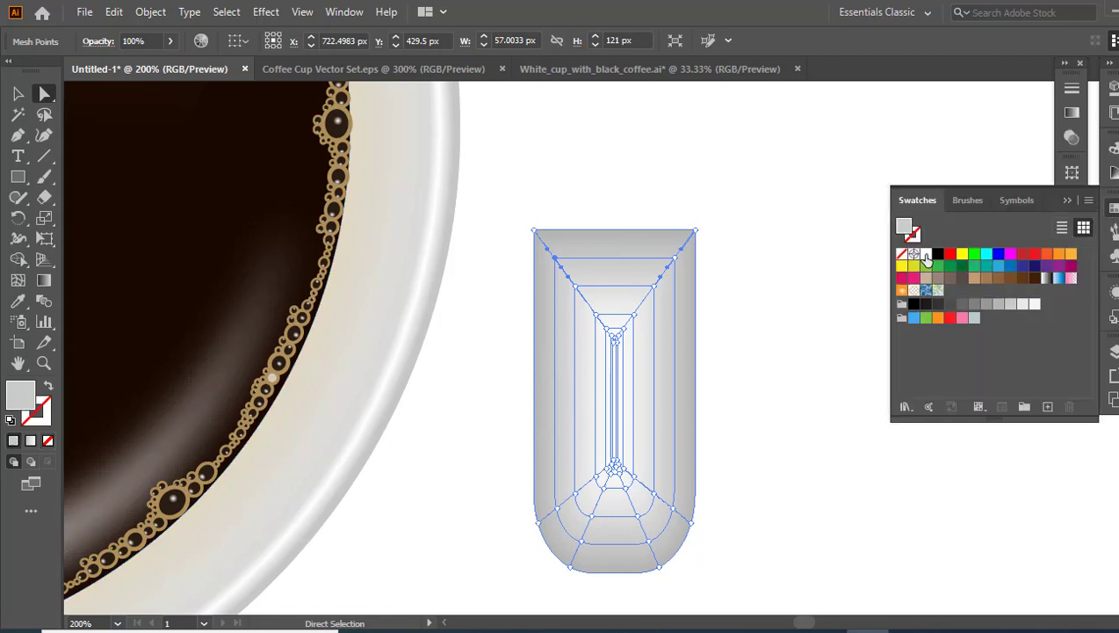
click(926, 253)
Zoom back out to view the whole cup
click(582, 609)
key(z)
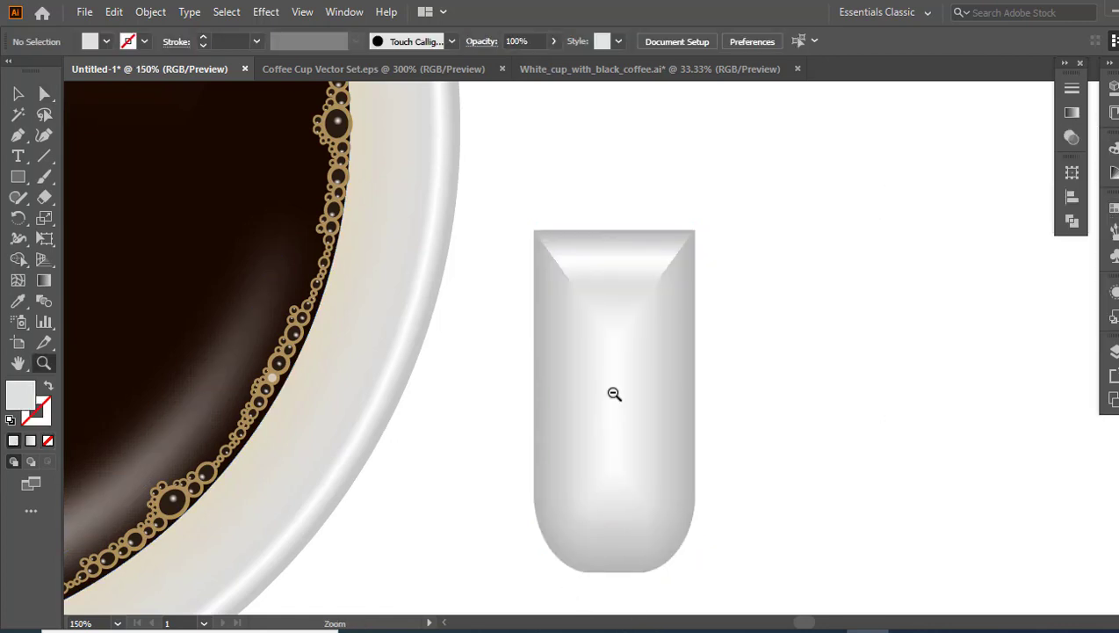
alt+click(613, 395)
alt+click(612, 339)
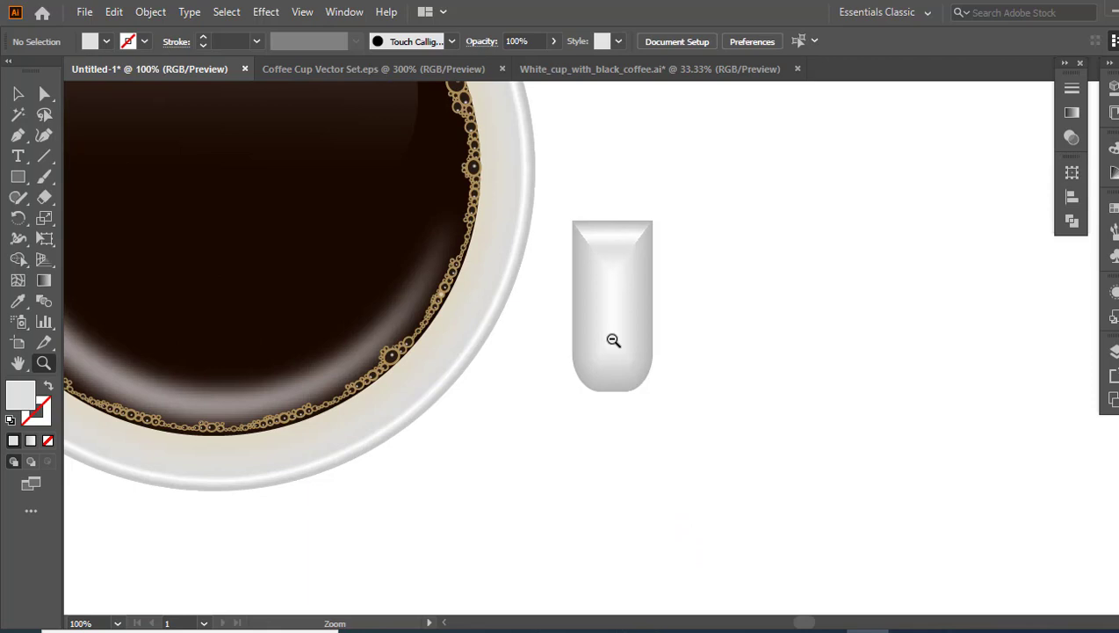
alt+click(608, 290)
alt+click(605, 352)
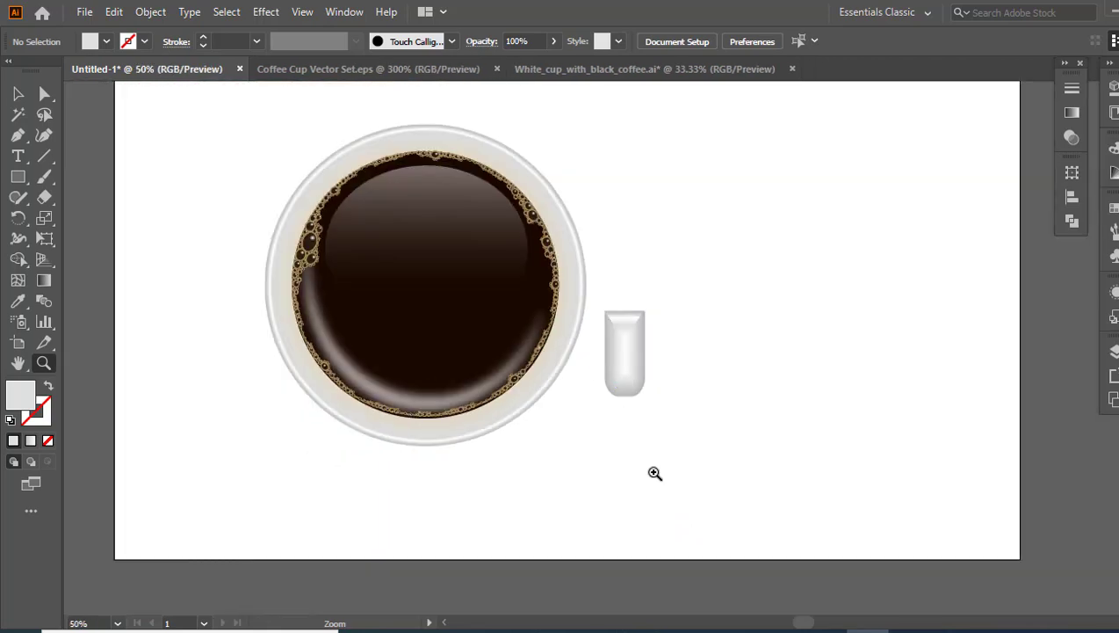
key(v)
click(632, 386)
Rotate the handle to a slant and set it against the cup's lower-right rim
mouse_move(648, 401)
mouse_down()
mouse_move(702, 337)
mouse_move(699, 345)
mouse_up()
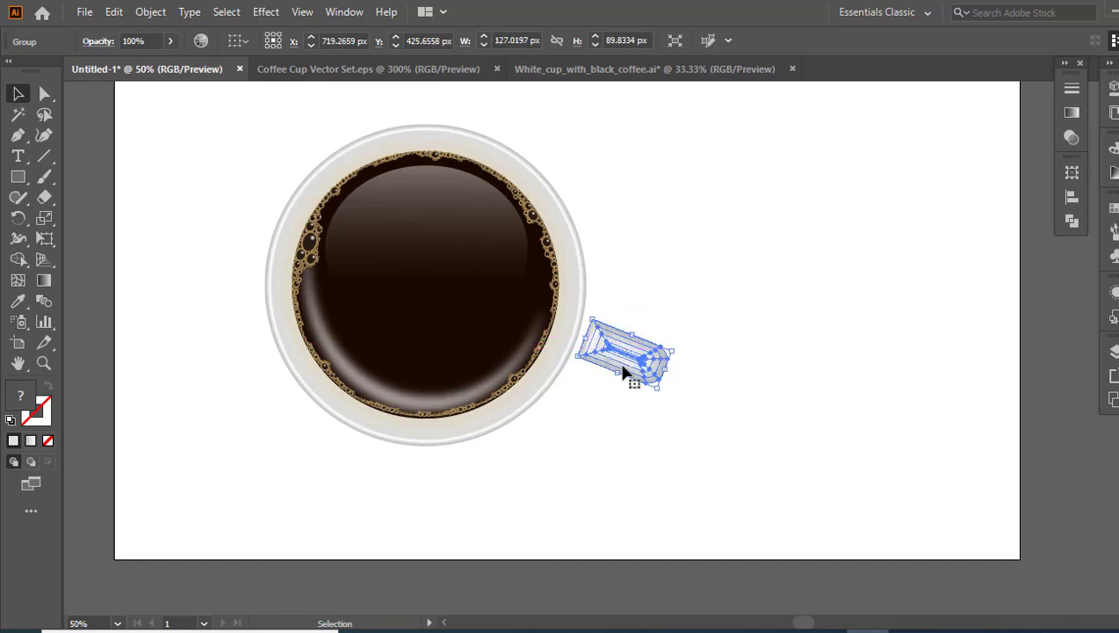
drag(628, 361, 619, 360)
click(629, 423)
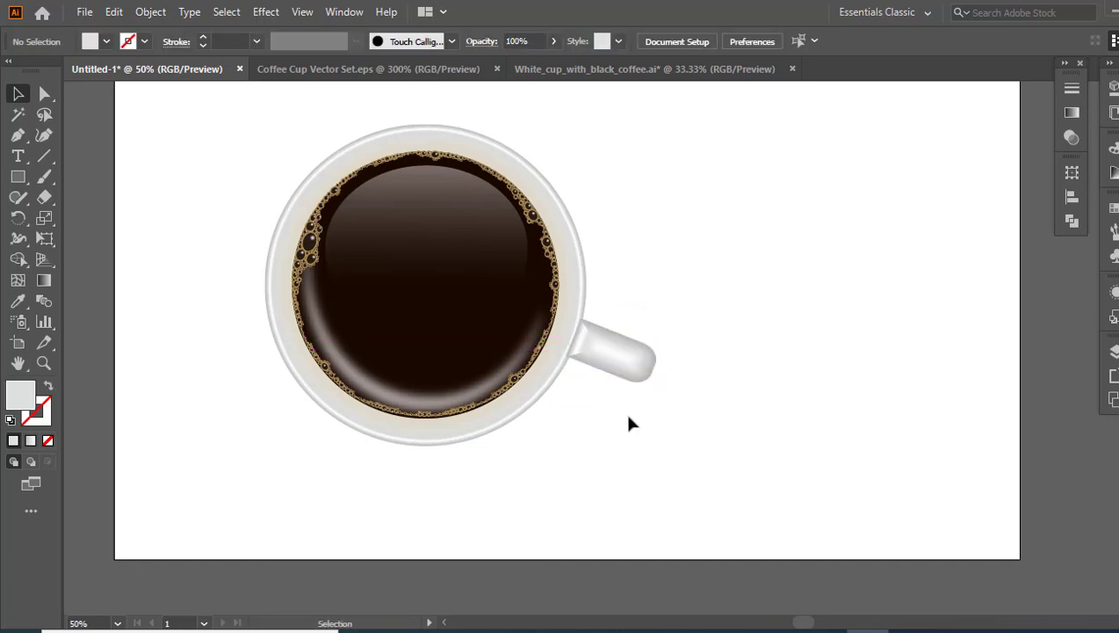
Group the cup and handle together and move the group to the right
drag(416, 227, 758, 468)
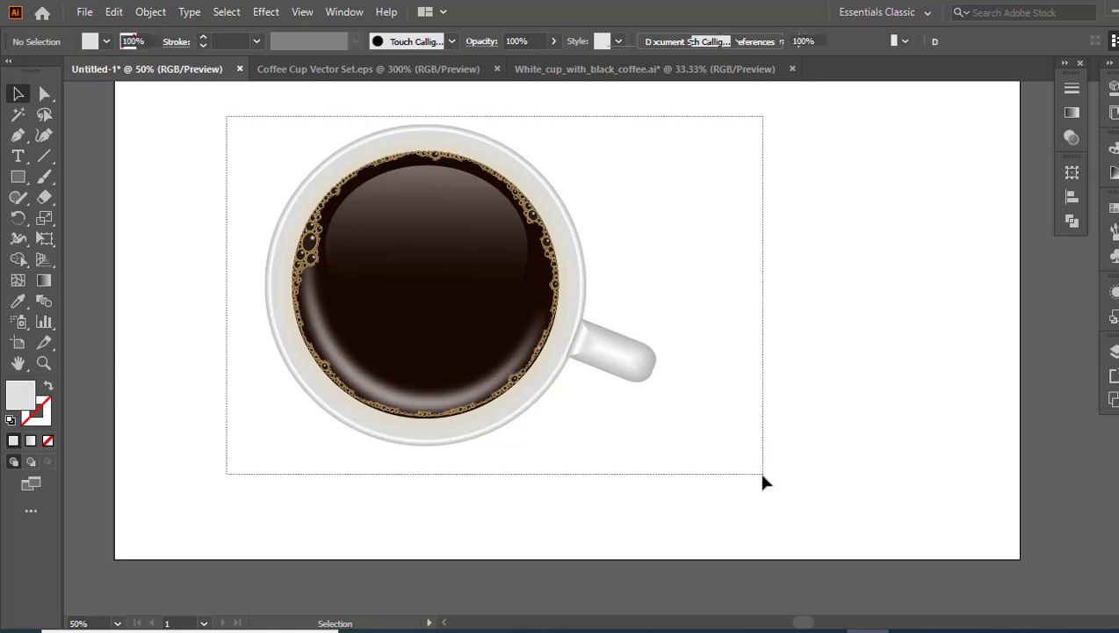
key(ctrl+shift+a)
right_click(407, 212)
click(280, 156)
drag(223, 104, 769, 468)
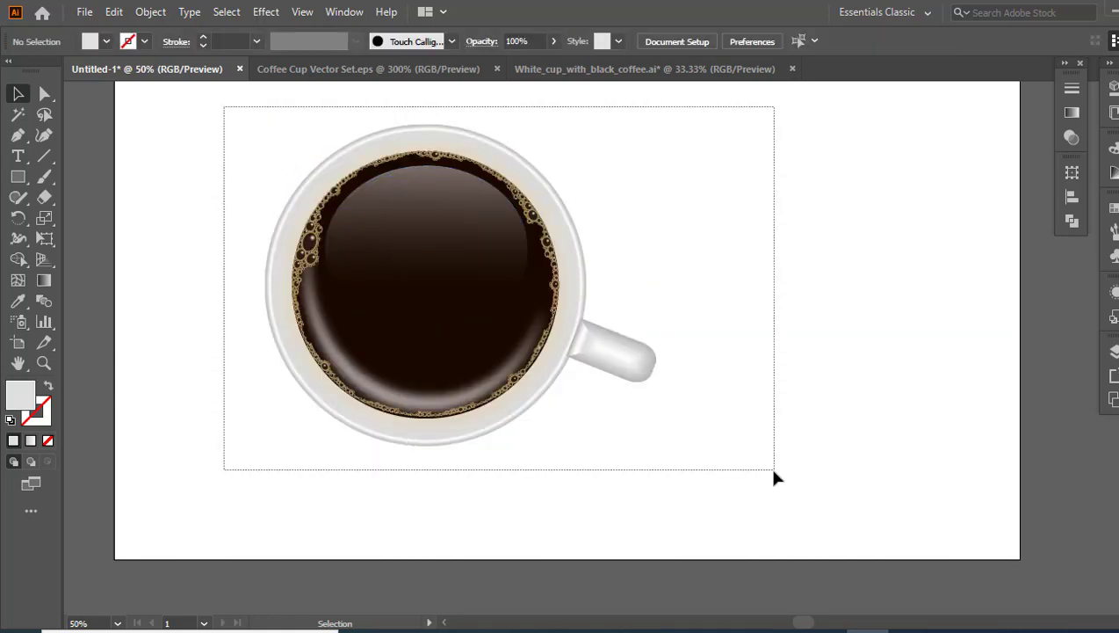
right_click(450, 239)
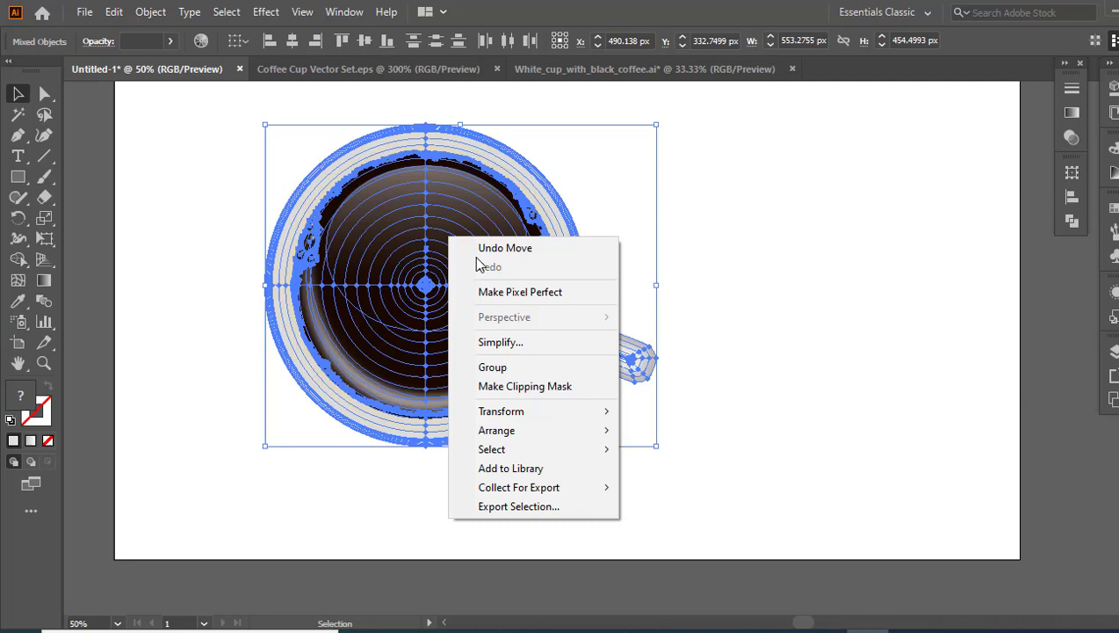
click(522, 368)
drag(494, 302, 629, 310)
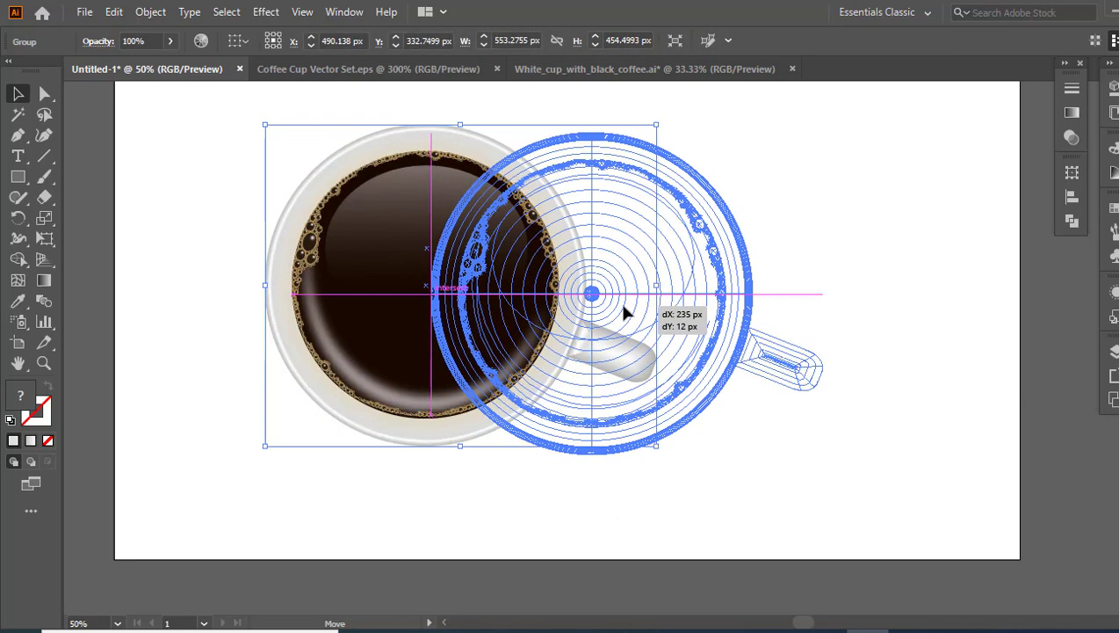
click(667, 517)
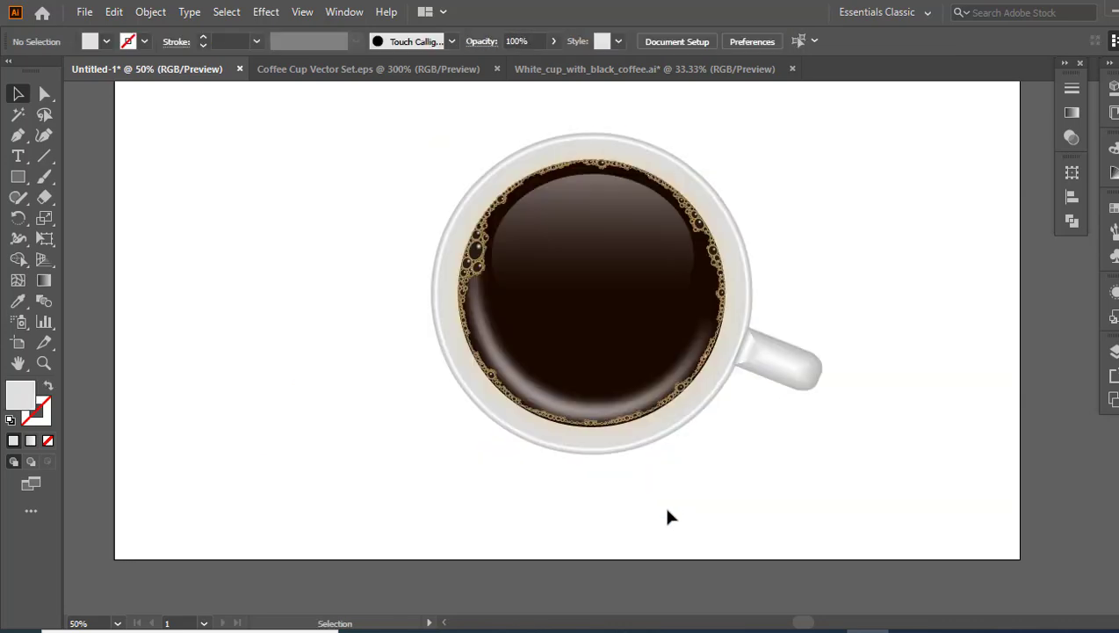
drag(18, 176, 99, 214)
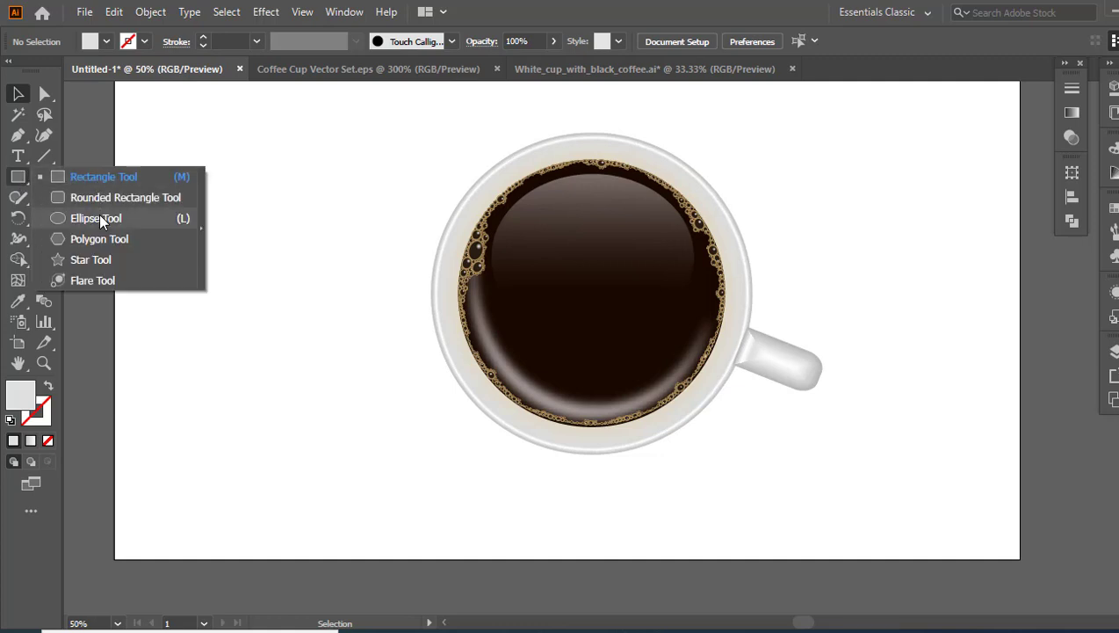
Draw a large ellipse over the cup and send it to the back
drag(231, 105, 749, 476)
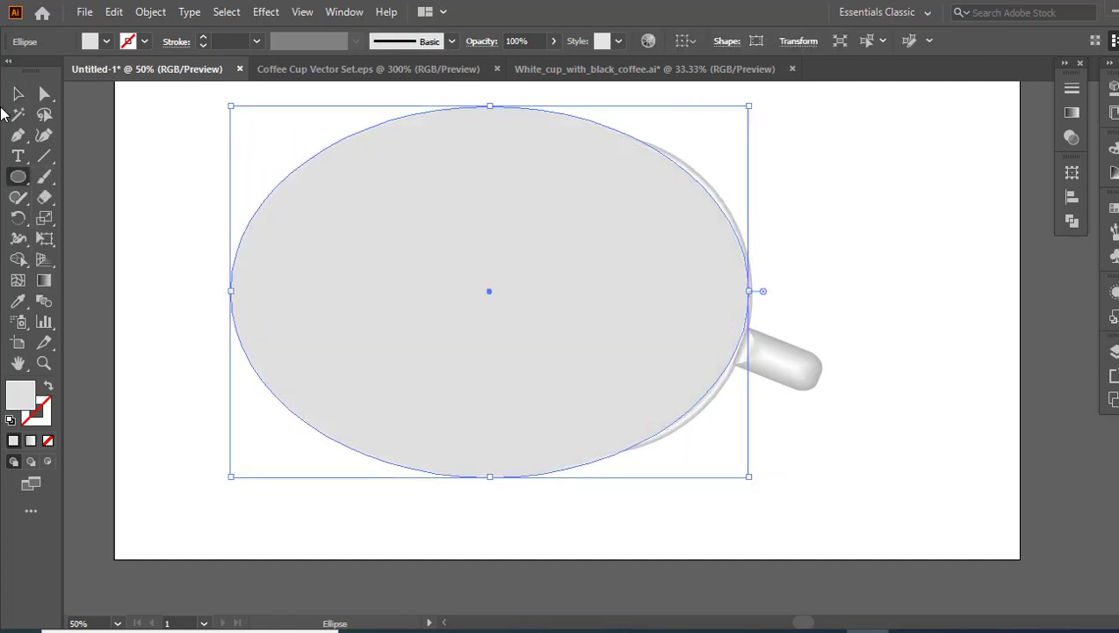
key(v)
right_click(333, 224)
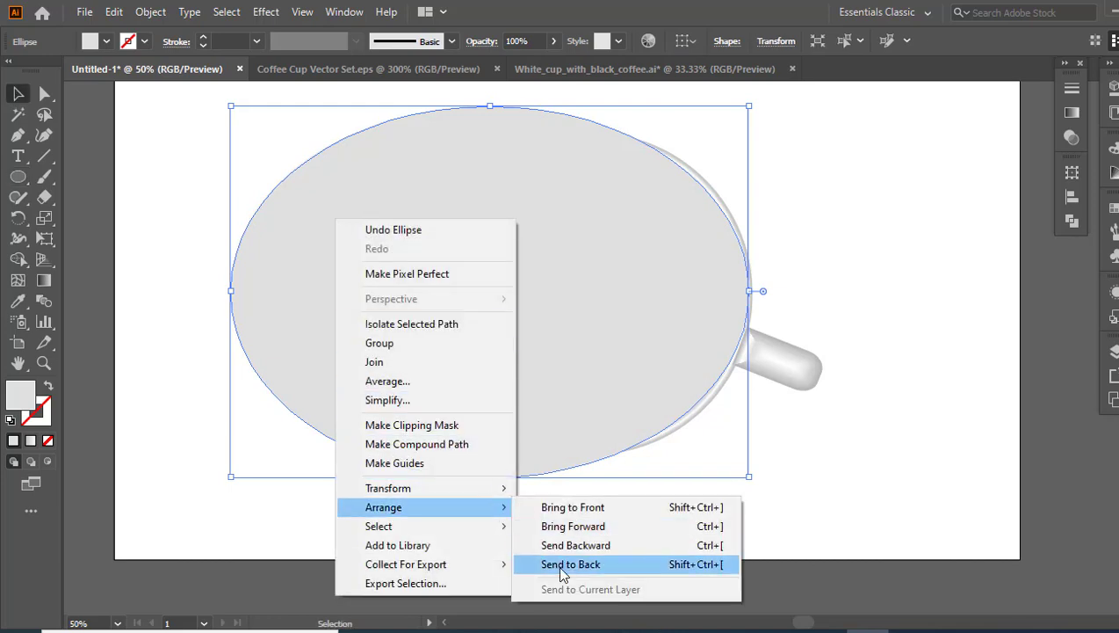
click(562, 565)
Fill the ellipse with a reversed radial White, Black gradient with its midpoint shifted darker
click(1070, 114)
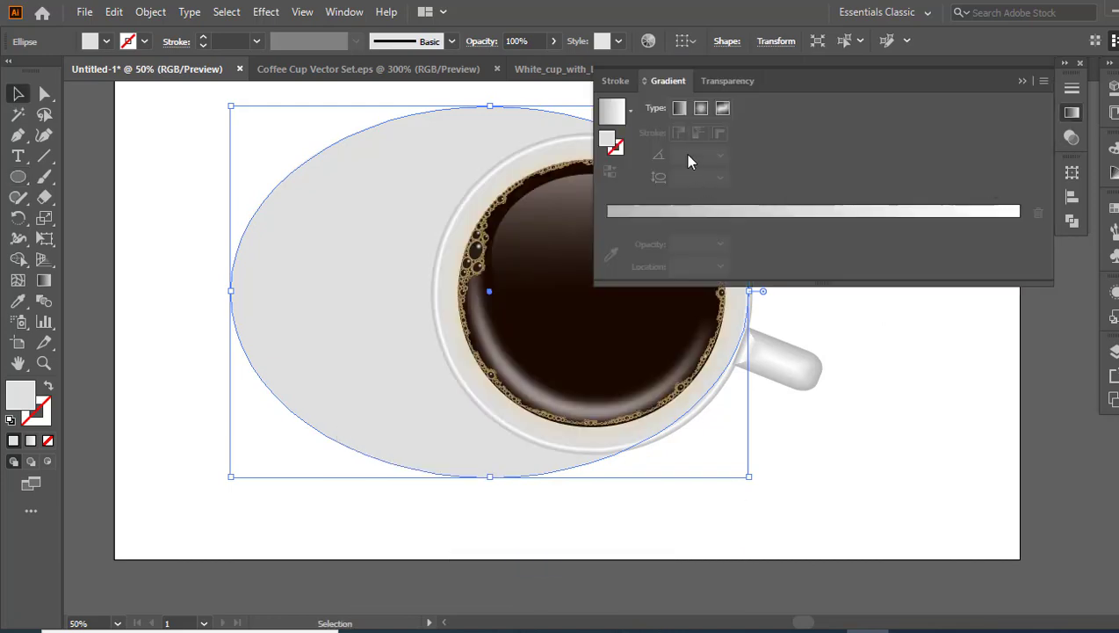
click(630, 111)
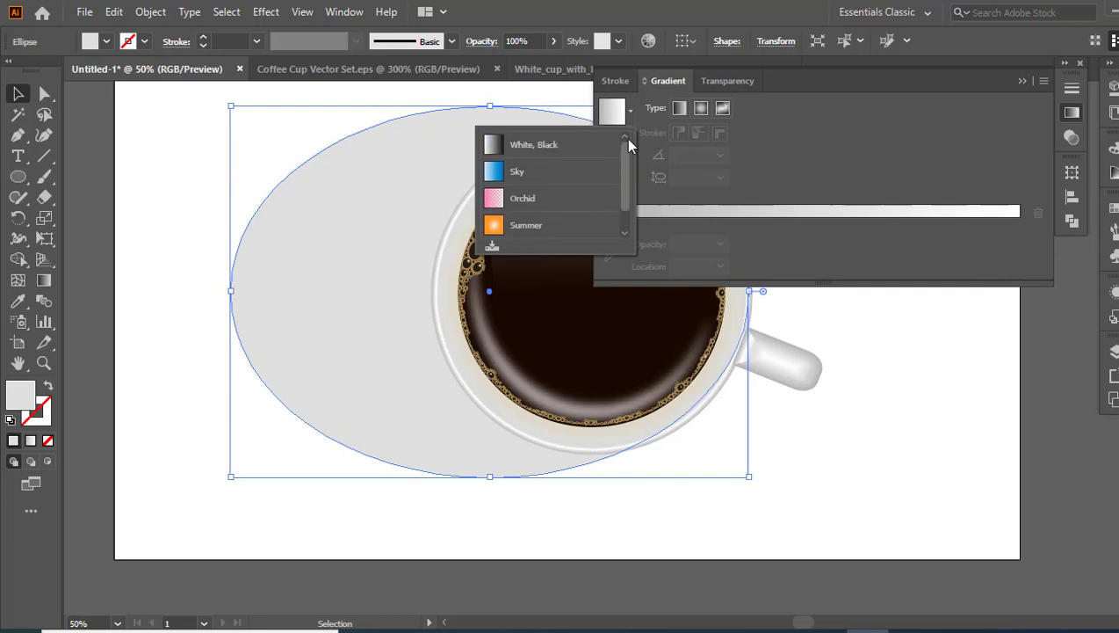
click(567, 145)
click(700, 108)
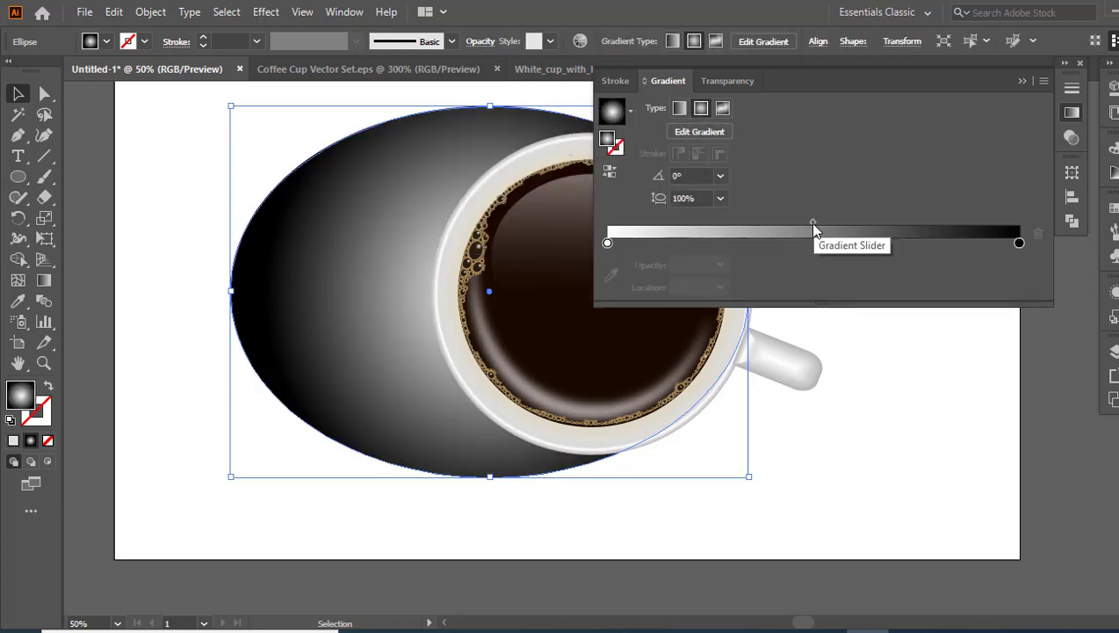
drag(813, 224, 848, 230)
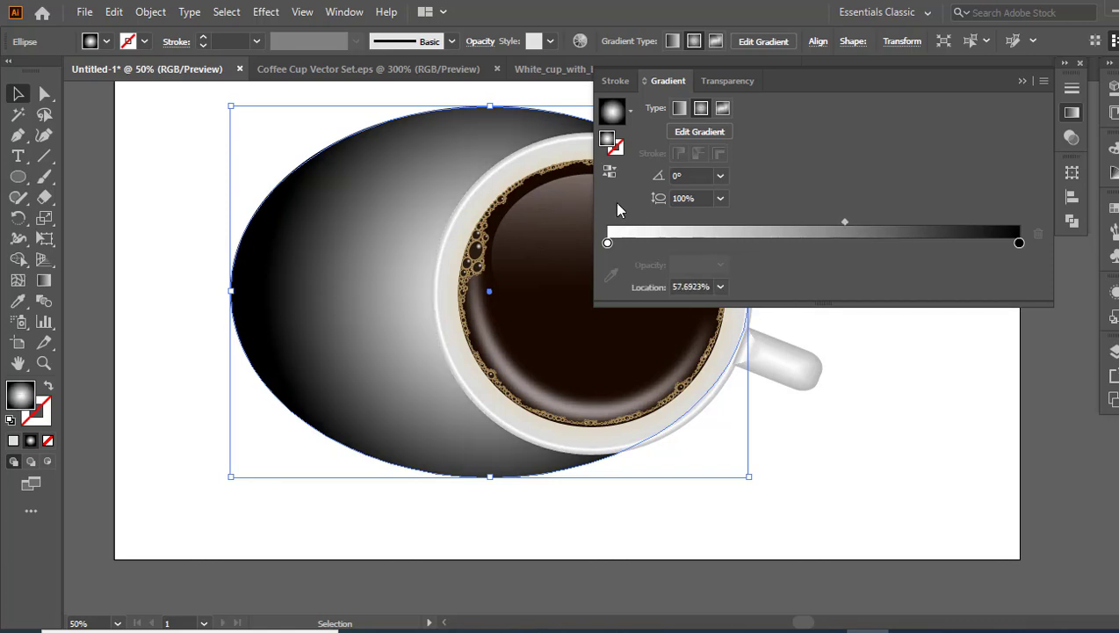
click(618, 172)
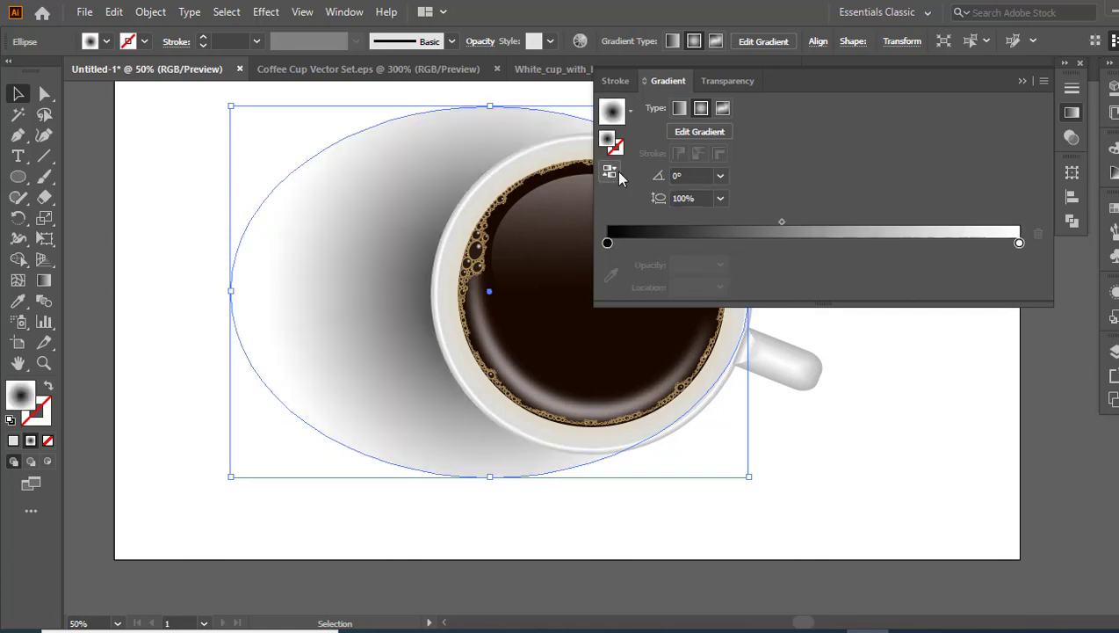
click(860, 373)
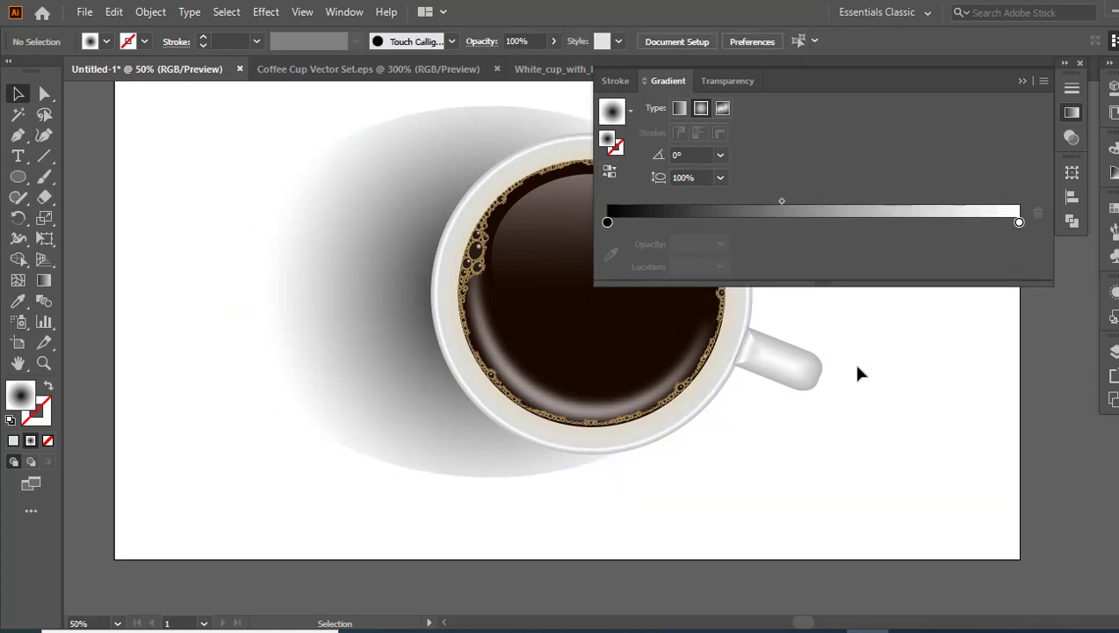
click(330, 363)
Give the shadow ellipse Screen blend mode and 53% opacity in Transparency
click(962, 80)
click(930, 107)
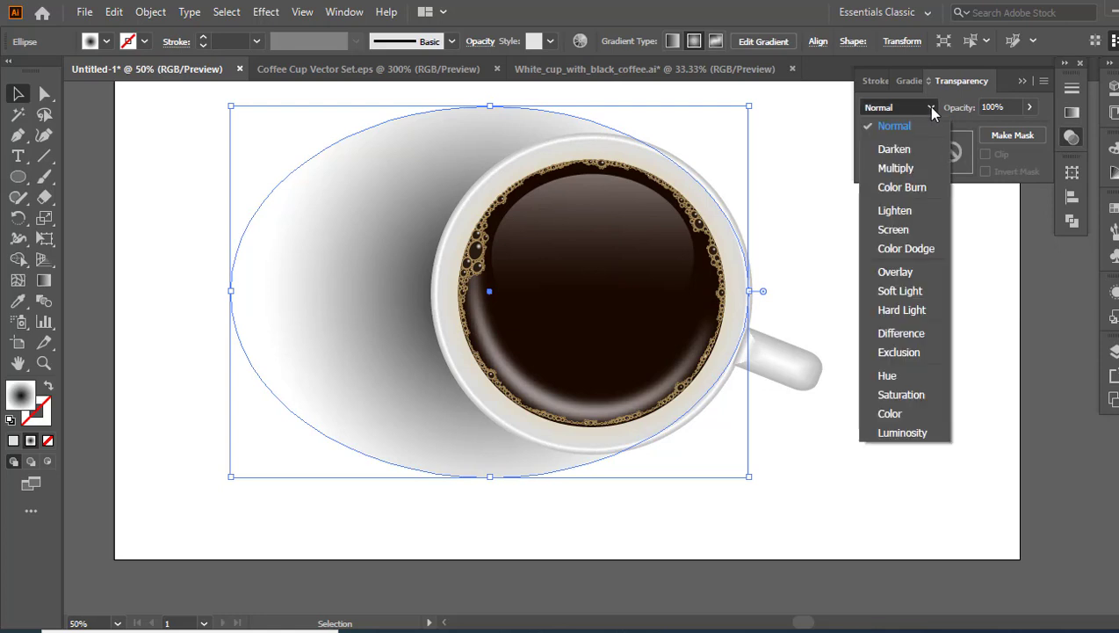
click(894, 230)
click(1029, 109)
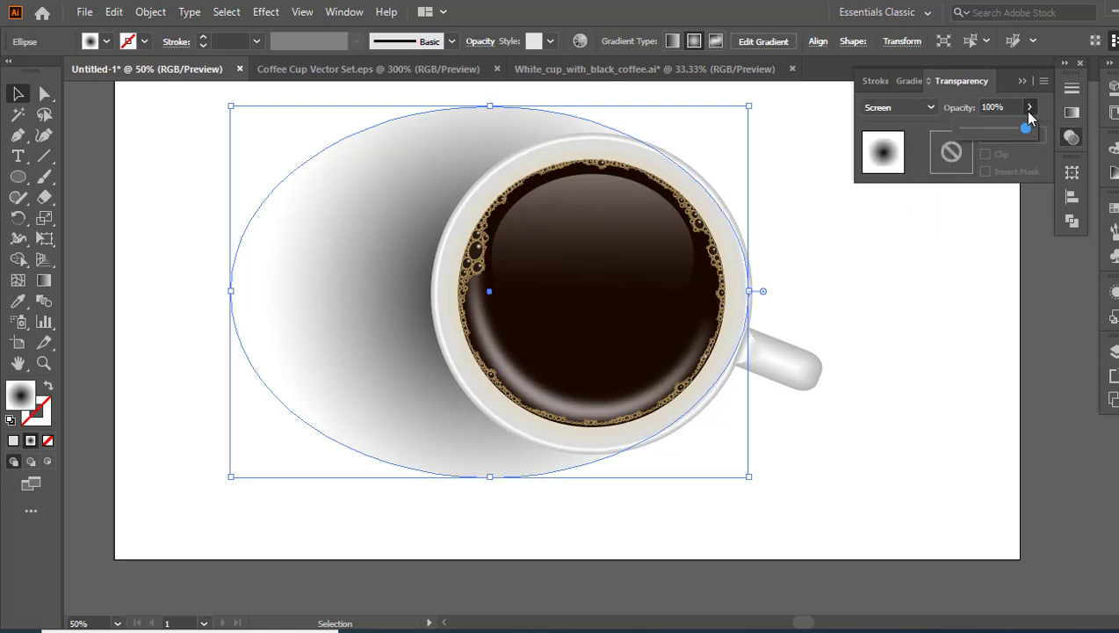
click(999, 130)
drag(995, 132, 991, 131)
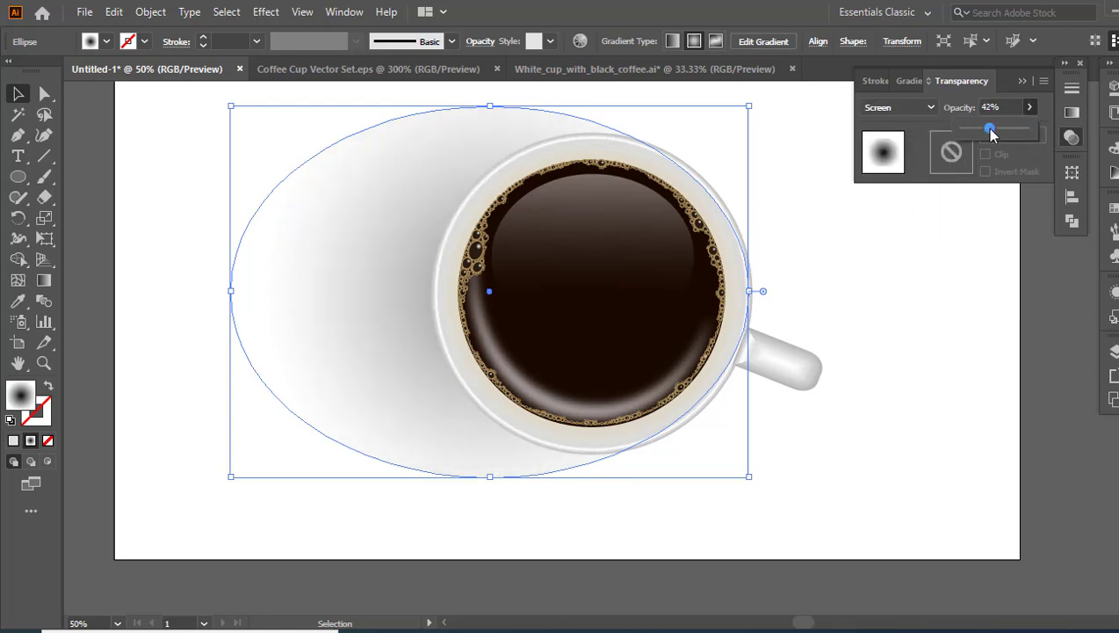
click(999, 132)
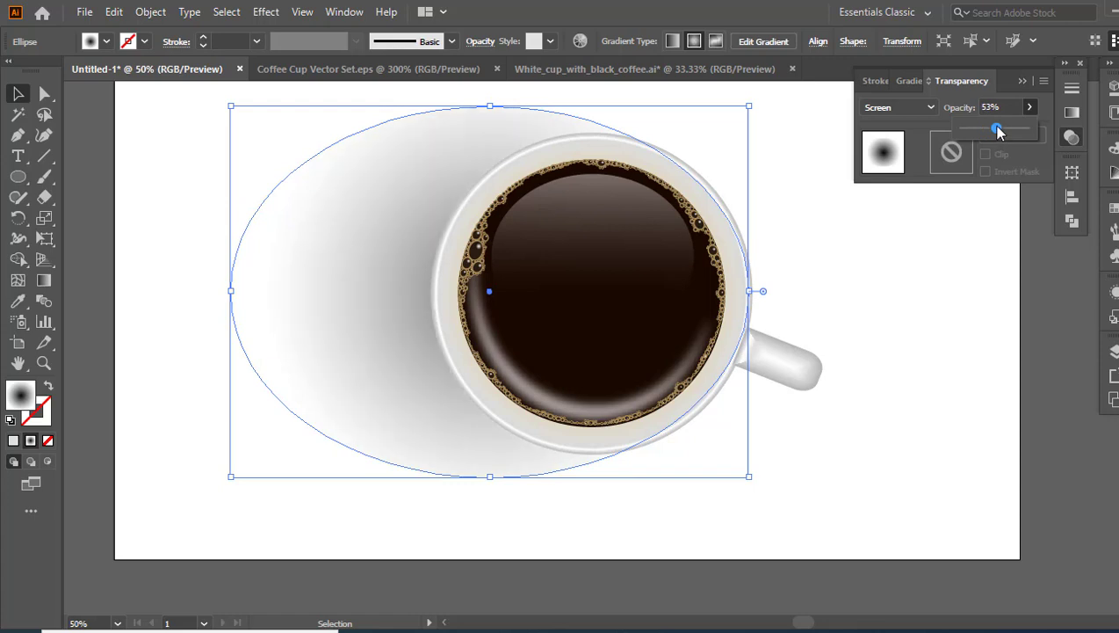
click(875, 270)
click(1022, 83)
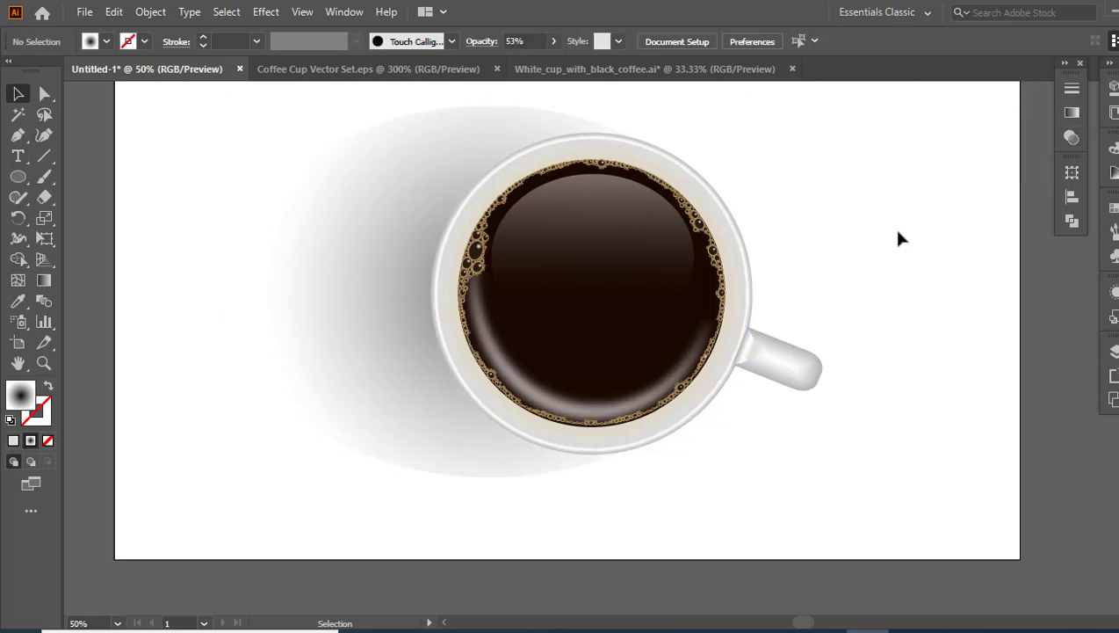